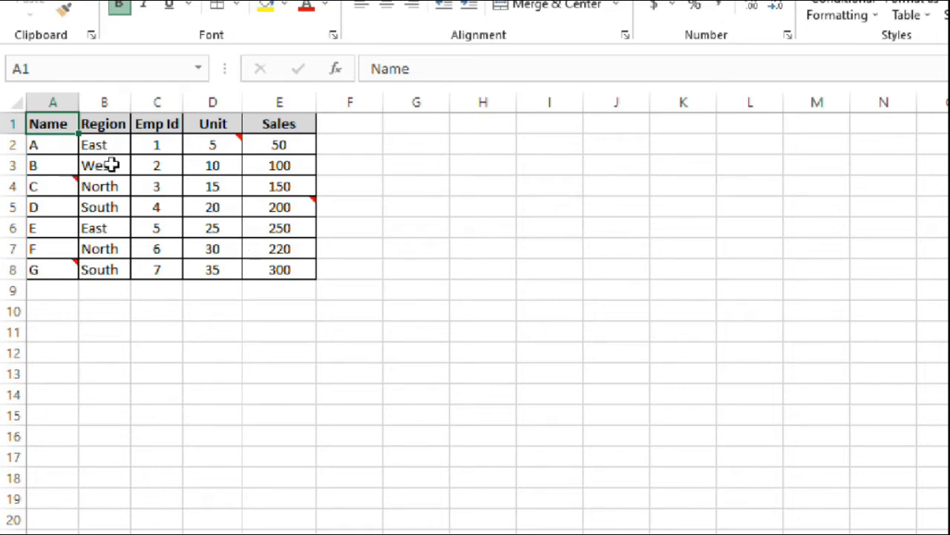
# Select the entire data table on the Comments sheet, including its header row.
pyautogui.hotkey('ctrl', 'a')
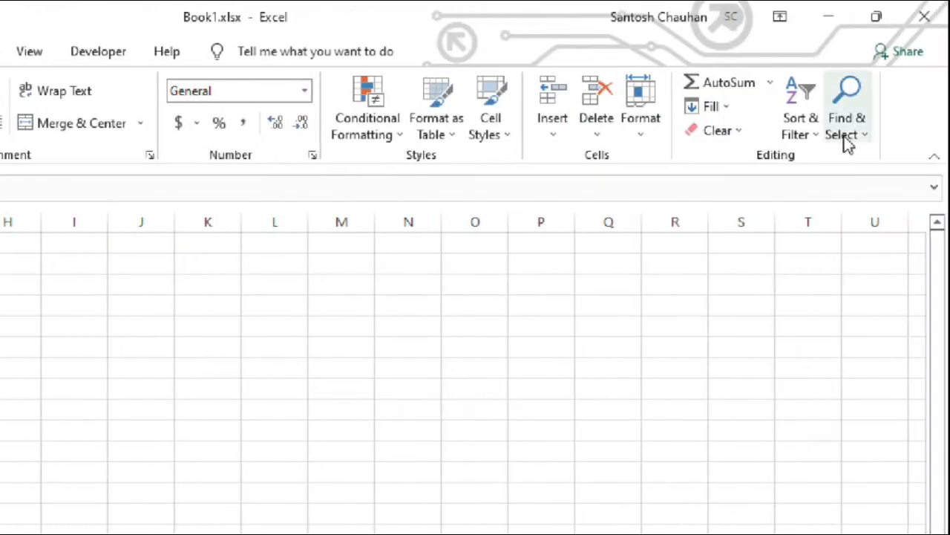
pyautogui.click(865, 138)
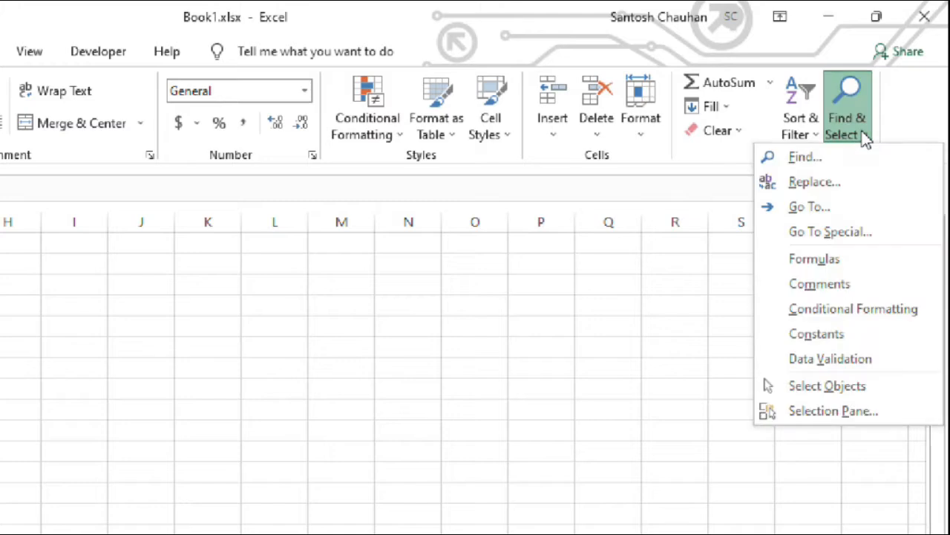
pyautogui.click(839, 211)
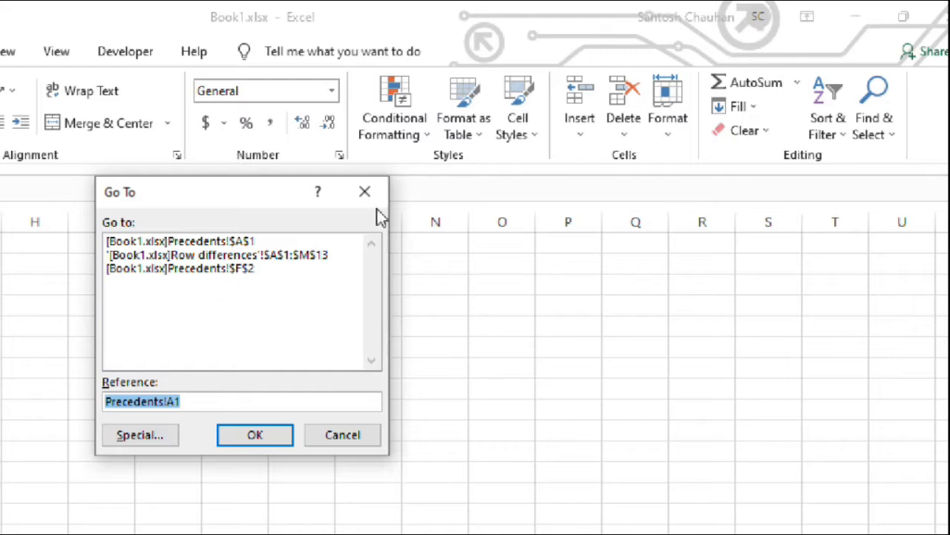
pyautogui.click(381, 197)
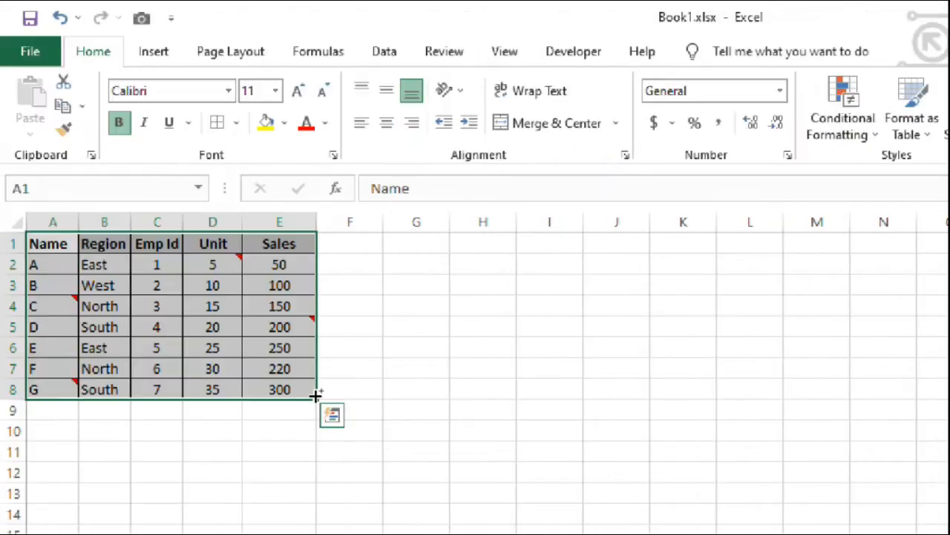
# Select all cells containing comments in the table with Go To Special and fill them with yellow.
pyautogui.hotkey('ctrl', 'g')
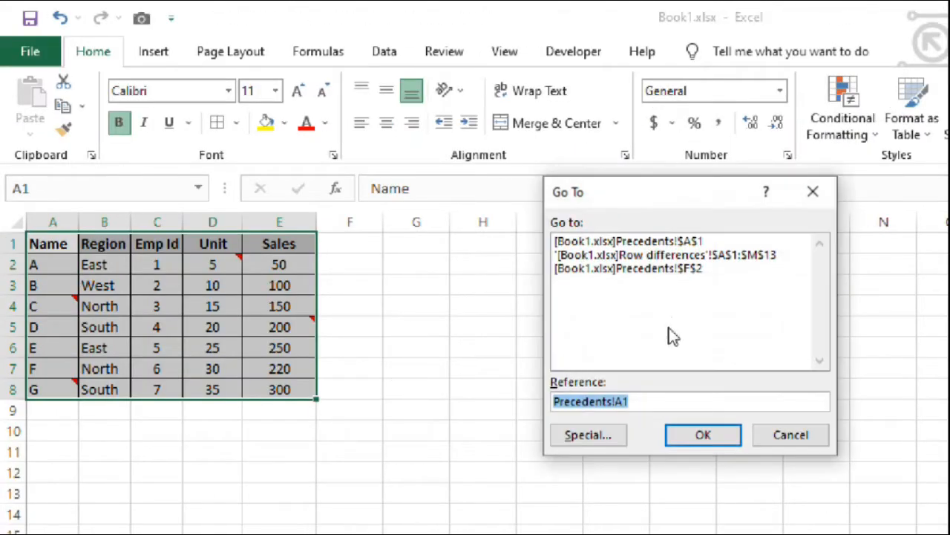
pyautogui.moveTo(630, 190); pyautogui.dragTo(497, 176)
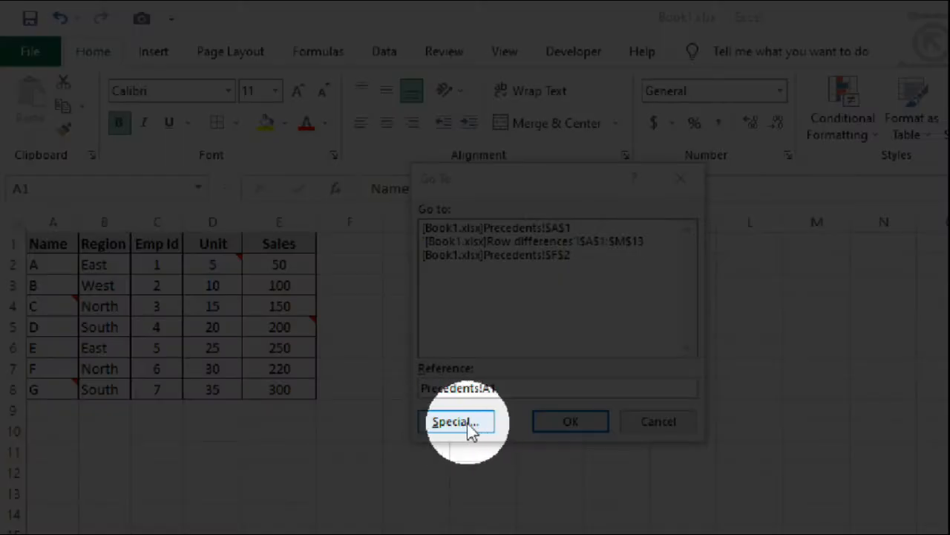
pyautogui.click(468, 424)
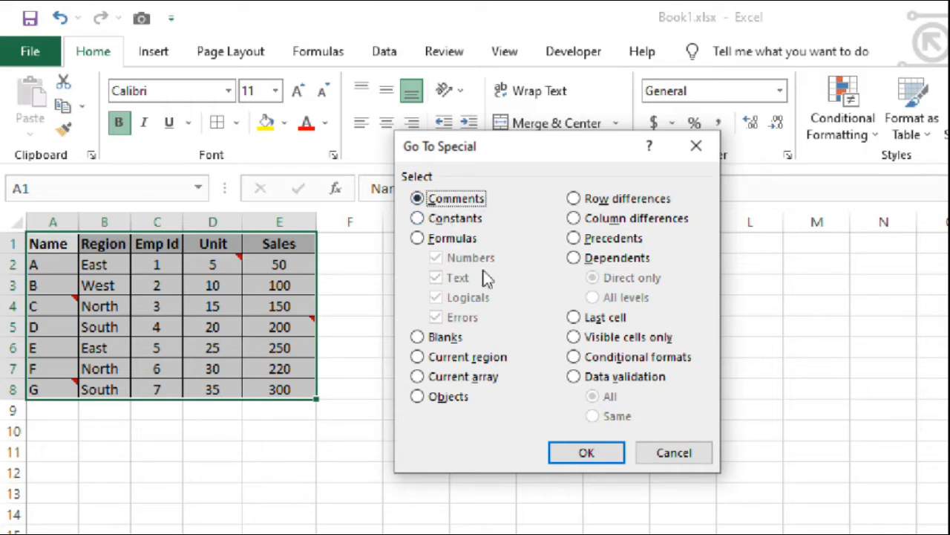
pyautogui.click(587, 453)
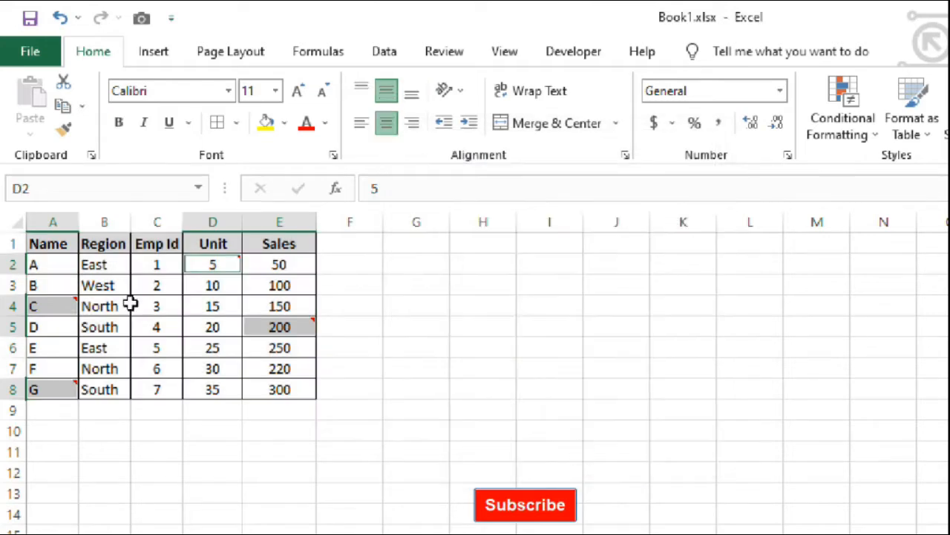
pyautogui.click(266, 123)
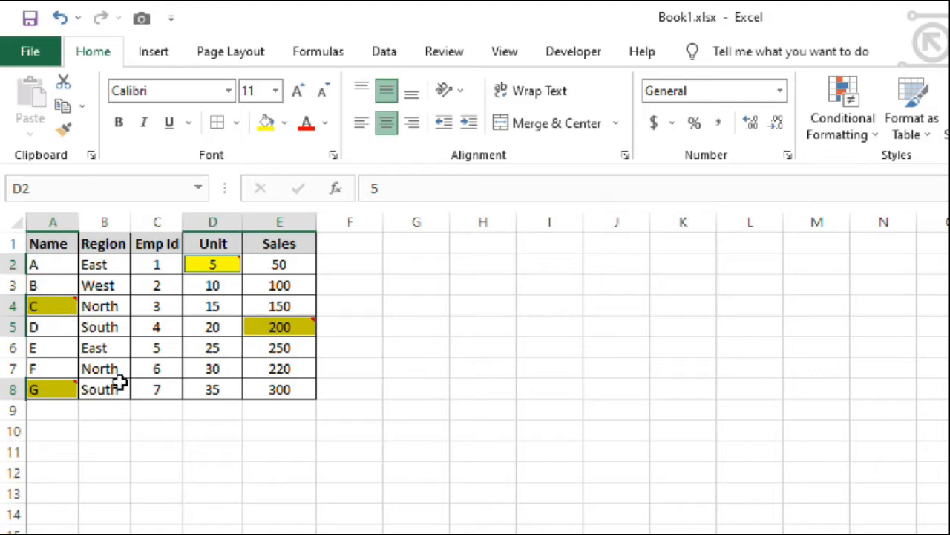
pyautogui.moveTo(284, 334)
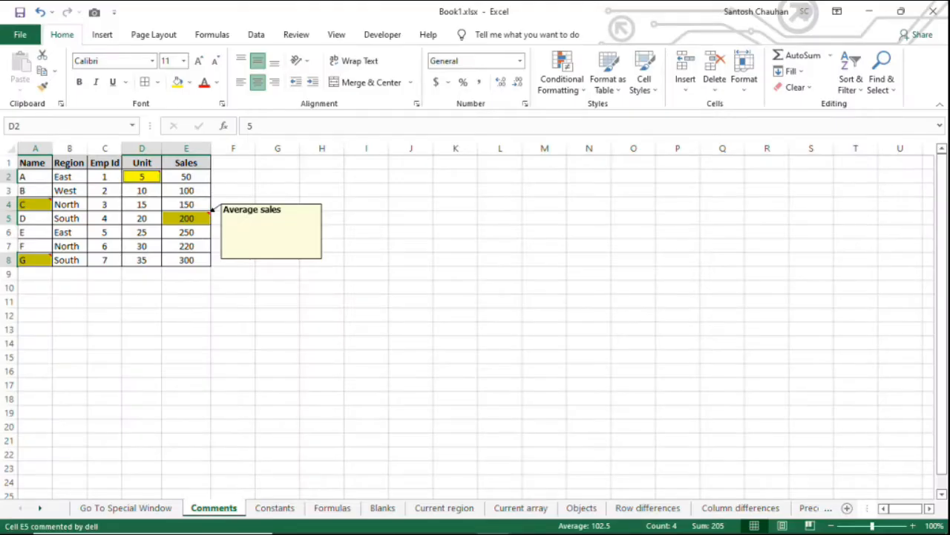
# On the Constants sheet, select the whole table and choose Constants in Go To Special.
pyautogui.click(275, 508)
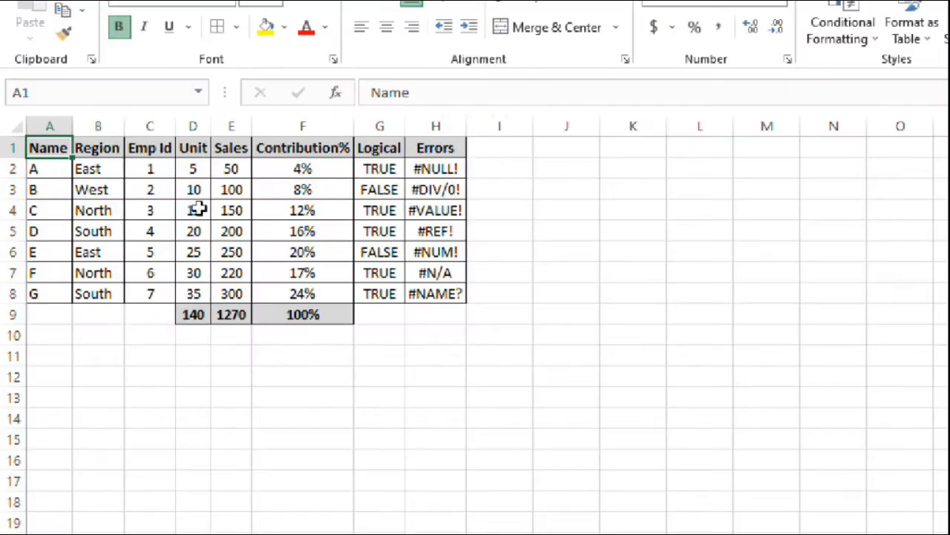
pyautogui.click(132, 203)
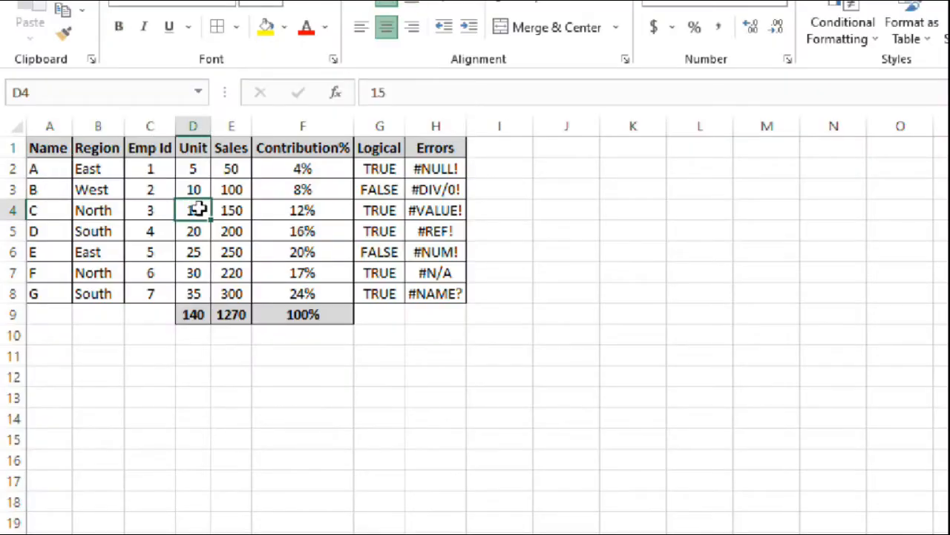
pyautogui.hotkey('ctrl', 'a')
pyautogui.hotkey('ctrl', 'g')
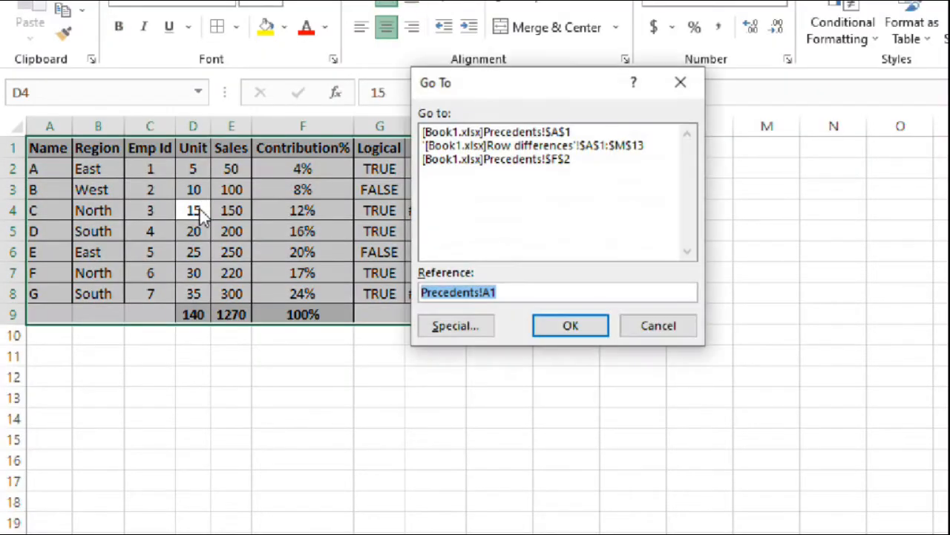
pyautogui.click(466, 330)
pyautogui.click(437, 123)
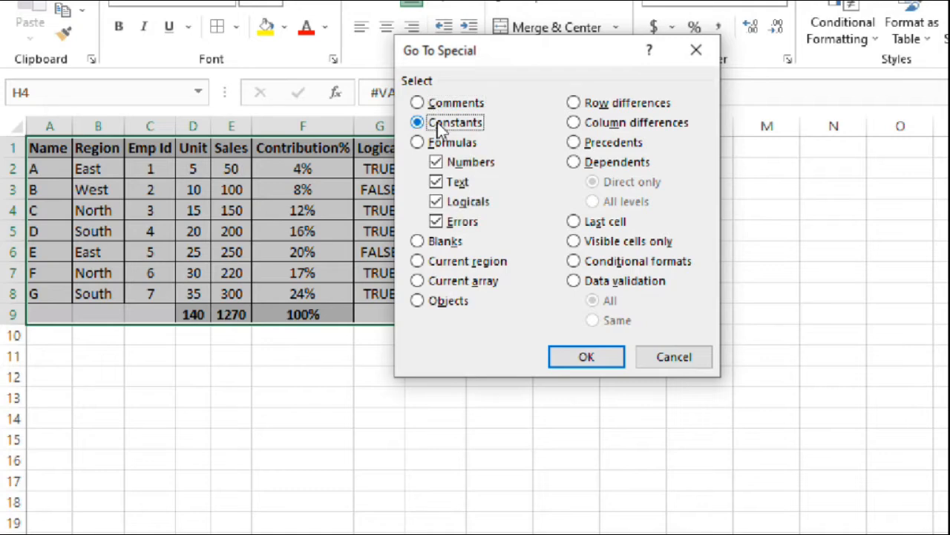
# Limit the constants to Numbers only, excluding Text, Logicals and Errors, and select the matching cells.
pyautogui.click(453, 165)
pyautogui.click(458, 185)
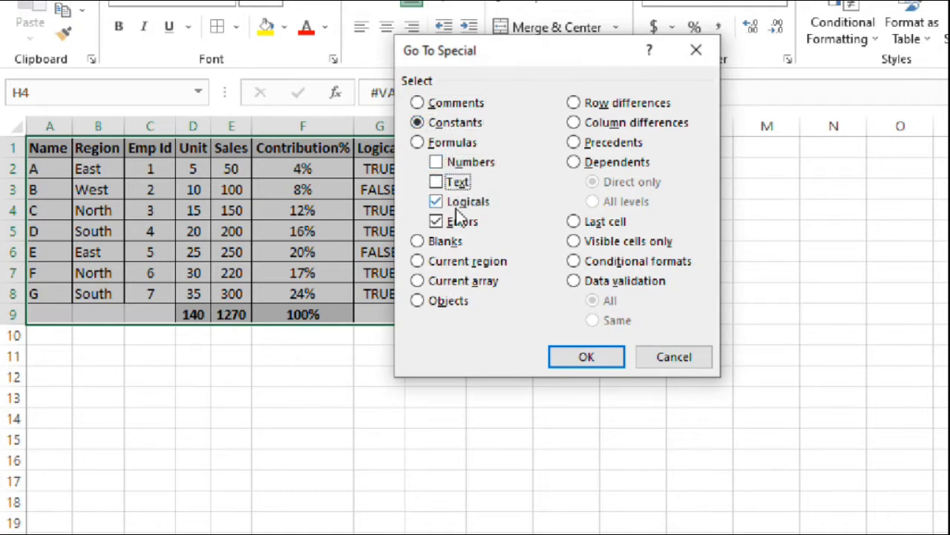
pyautogui.click(456, 203)
pyautogui.click(455, 221)
pyautogui.doubleClick(457, 201)
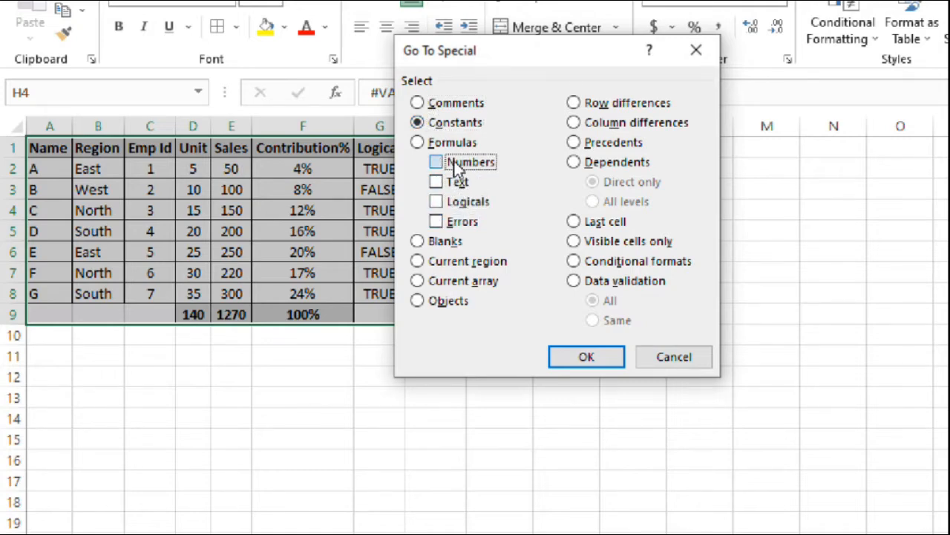
pyautogui.click(455, 161)
pyautogui.click(587, 360)
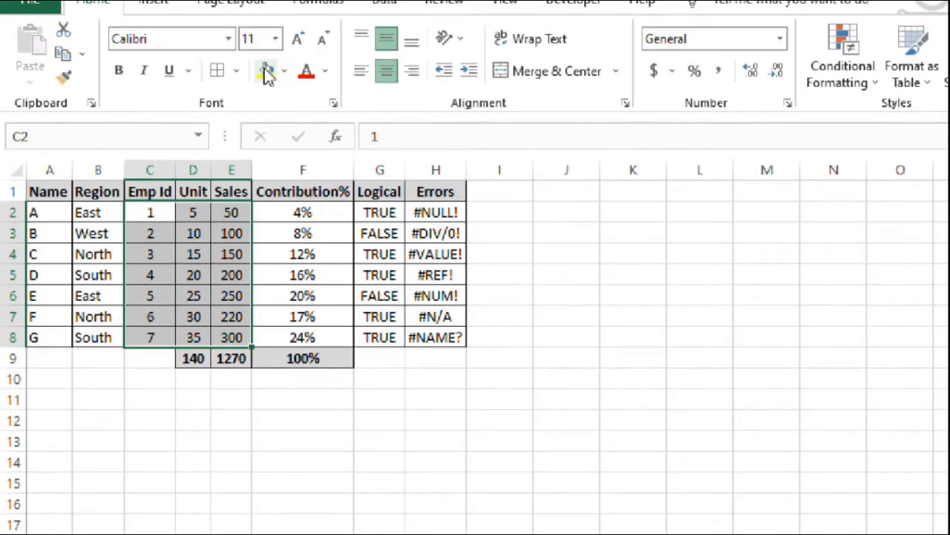
# Fill the selected numeric constants with yellow and undo the fill.
pyautogui.click(266, 70)
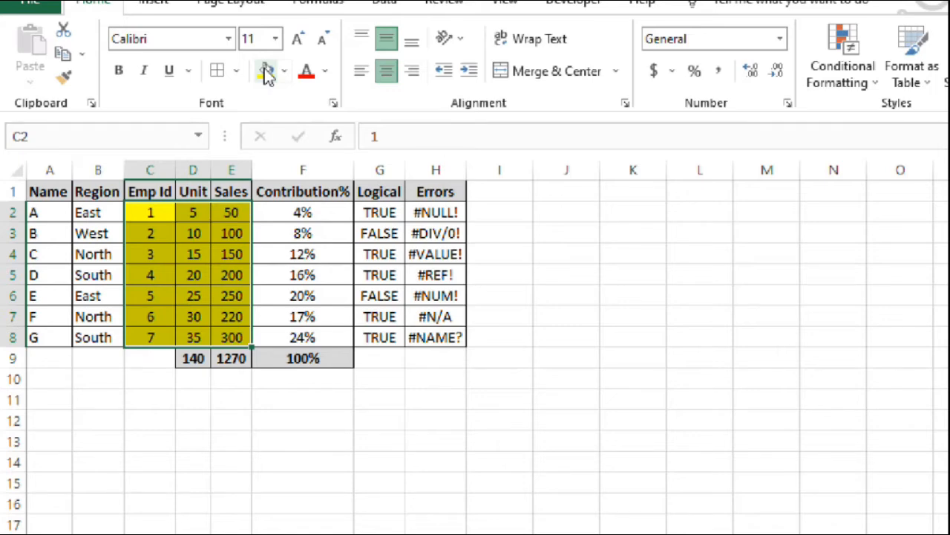
pyautogui.hotkey('ctrl', 'z')
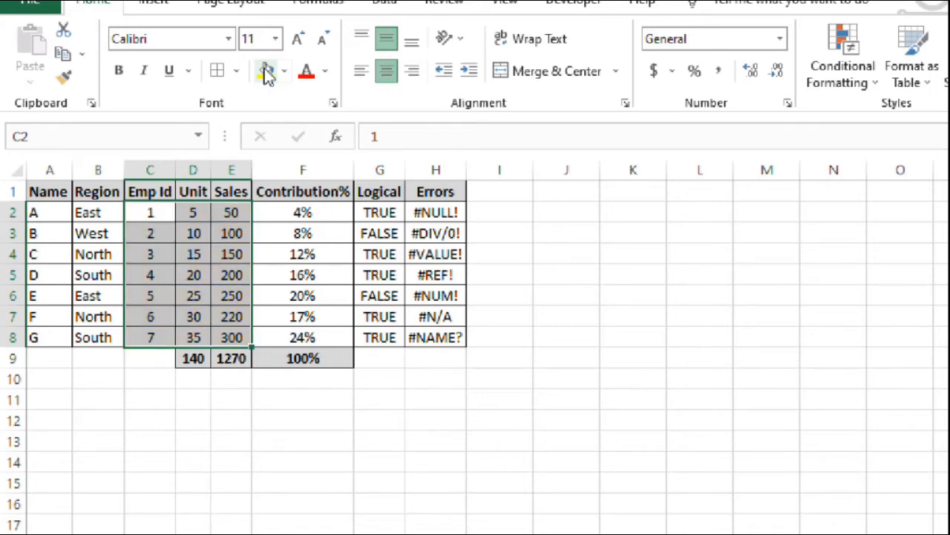
# Select only the text constants in the whole table with Go To Special, excluding Numbers, Logicals and Errors.
pyautogui.click(146, 209)
pyautogui.hotkey('ctrl', 'a')
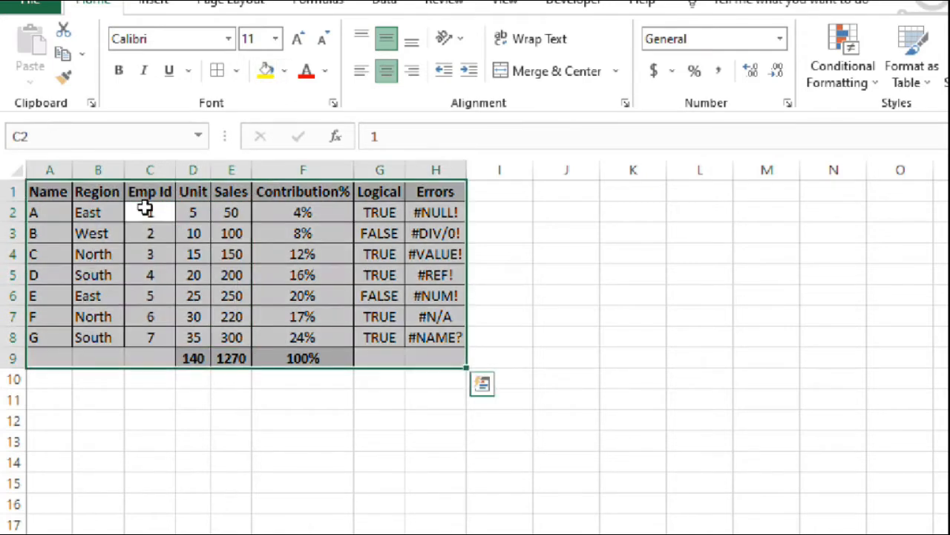
pyautogui.press('F5')
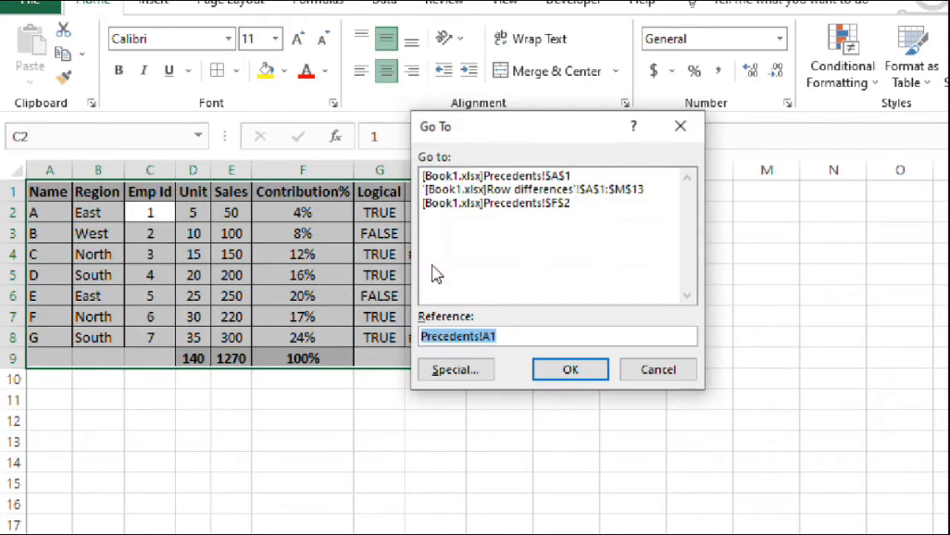
pyautogui.click(475, 369)
pyautogui.click(417, 165)
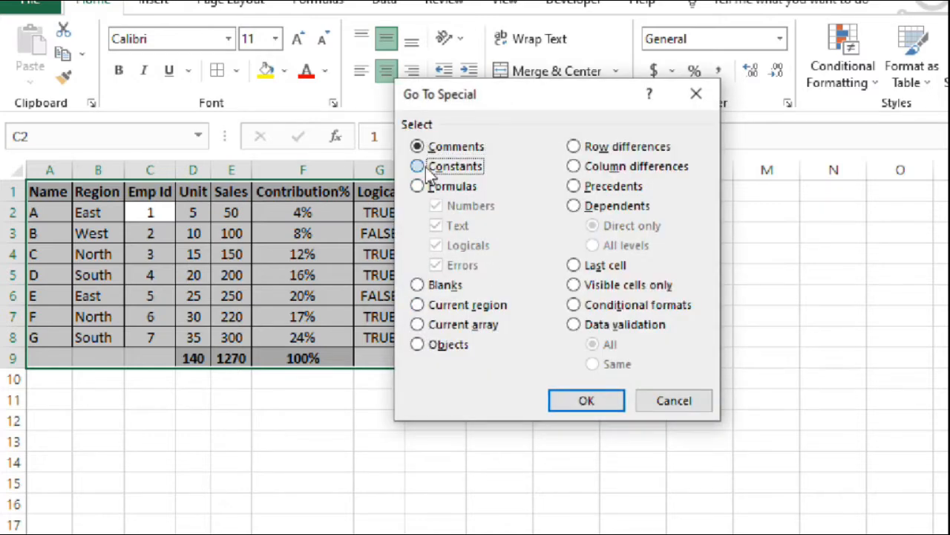
pyautogui.click(452, 212)
pyautogui.click(455, 245)
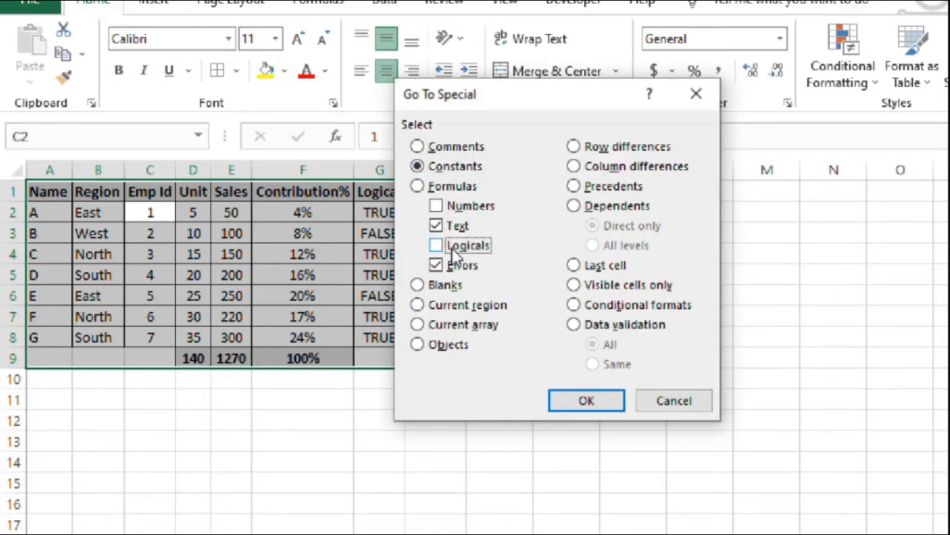
pyautogui.click(457, 266)
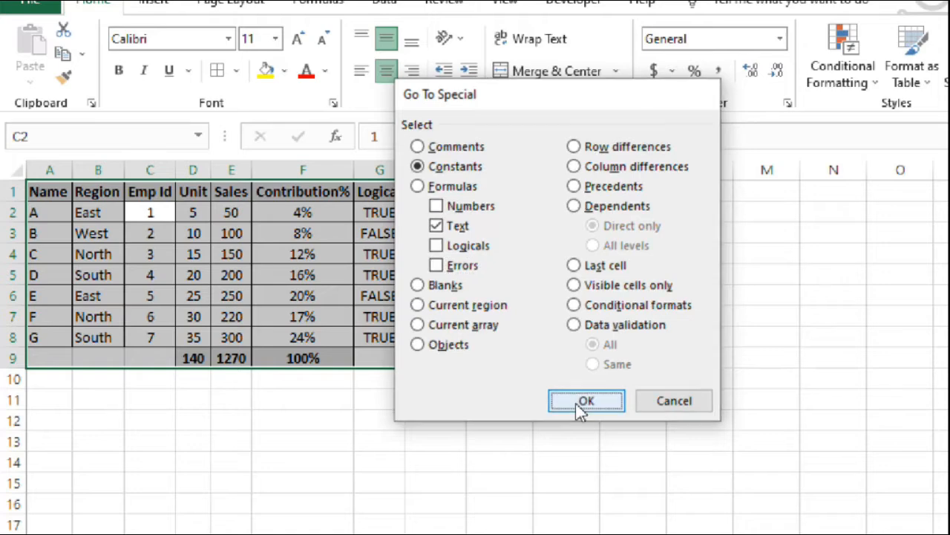
pyautogui.click(560, 403)
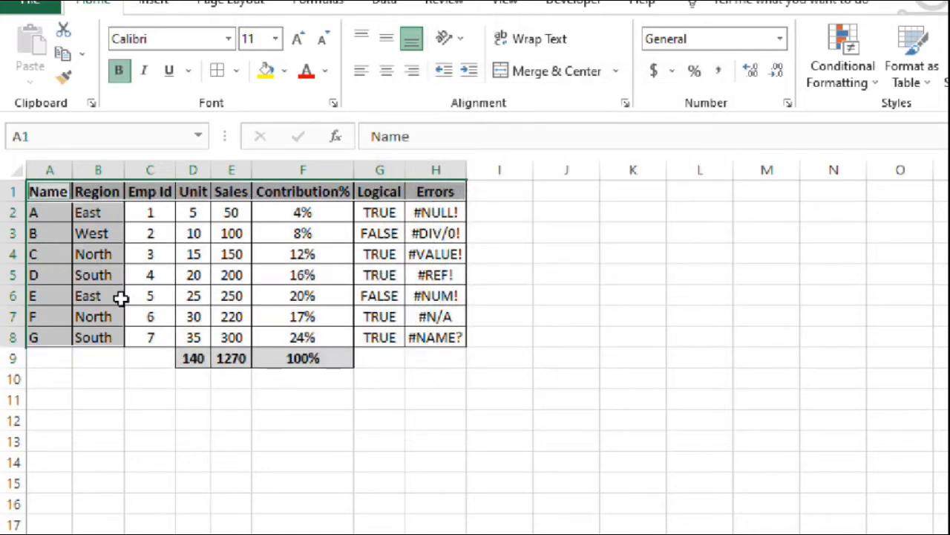
# Fill the selected text constants with yellow and undo the fill.
pyautogui.click(268, 71)
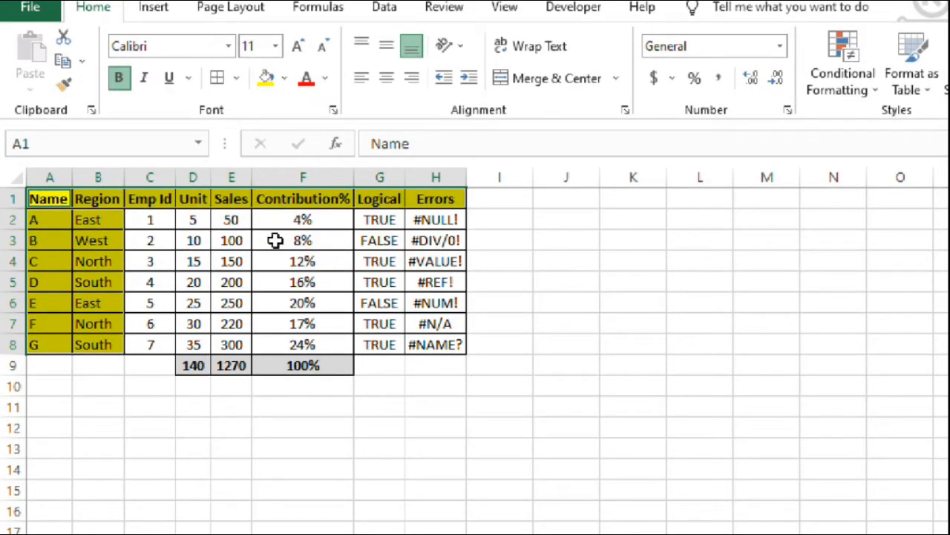
pyautogui.hotkey('ctrl', 'z')
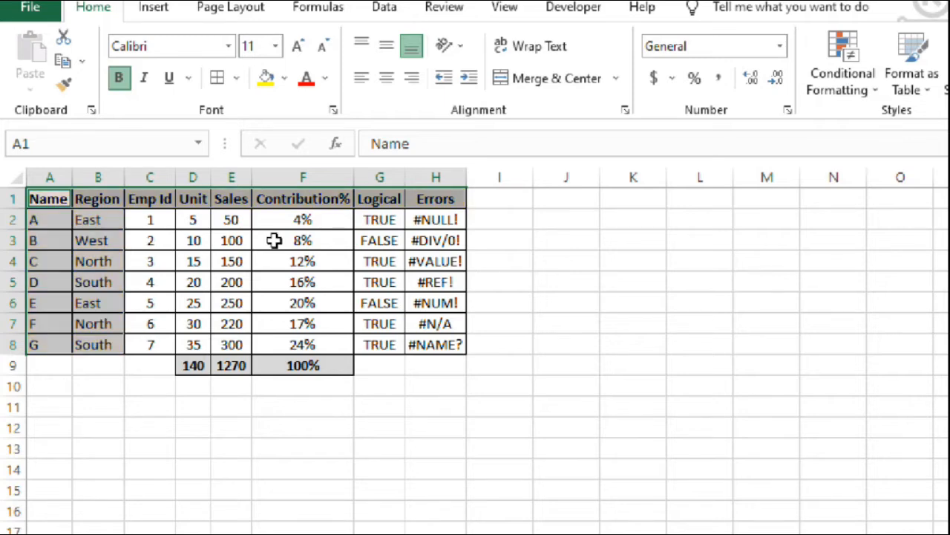
# Select only the logical constants in the whole table with Go To Special, excluding Numbers, Text and Errors.
pyautogui.click(275, 240)
pyautogui.hotkey('ctrl', 'a')
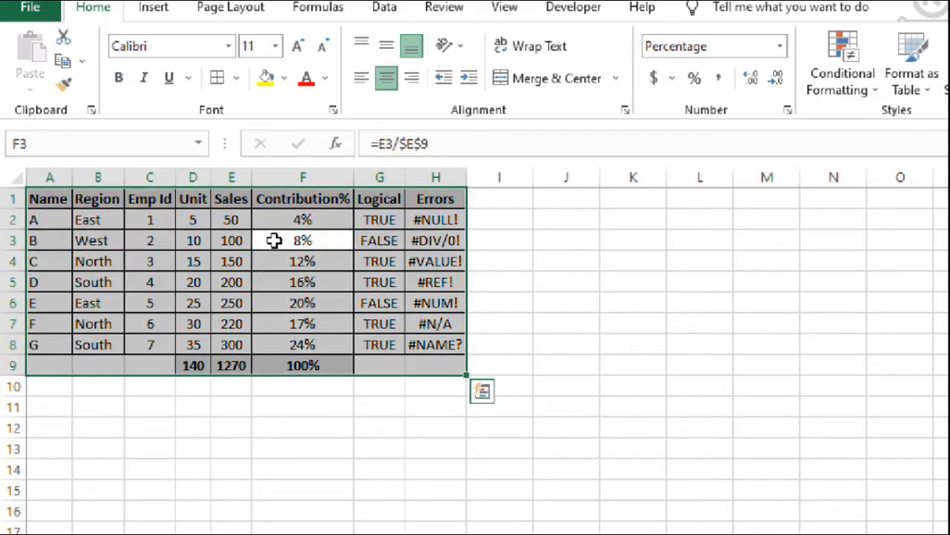
pyautogui.hotkey('ctrl', 'g')
pyautogui.click(452, 377)
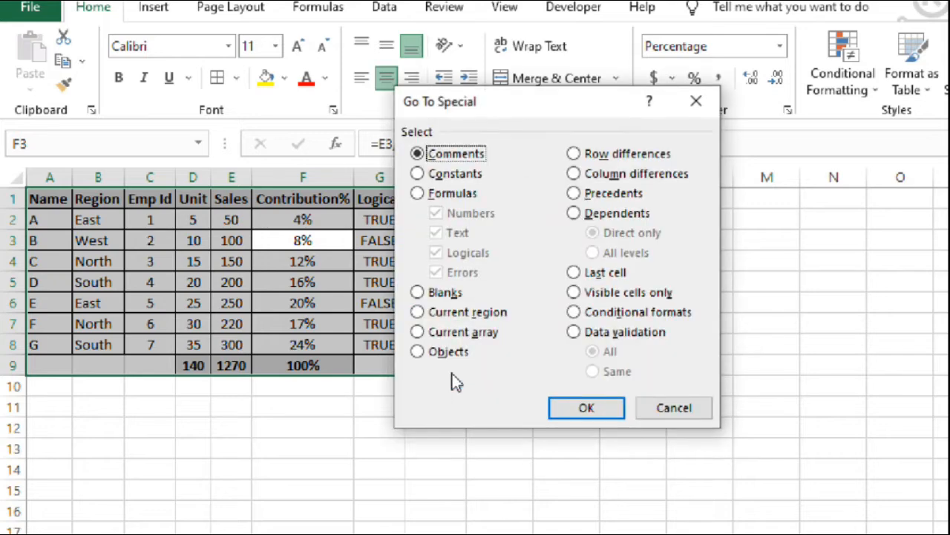
pyautogui.click(437, 175)
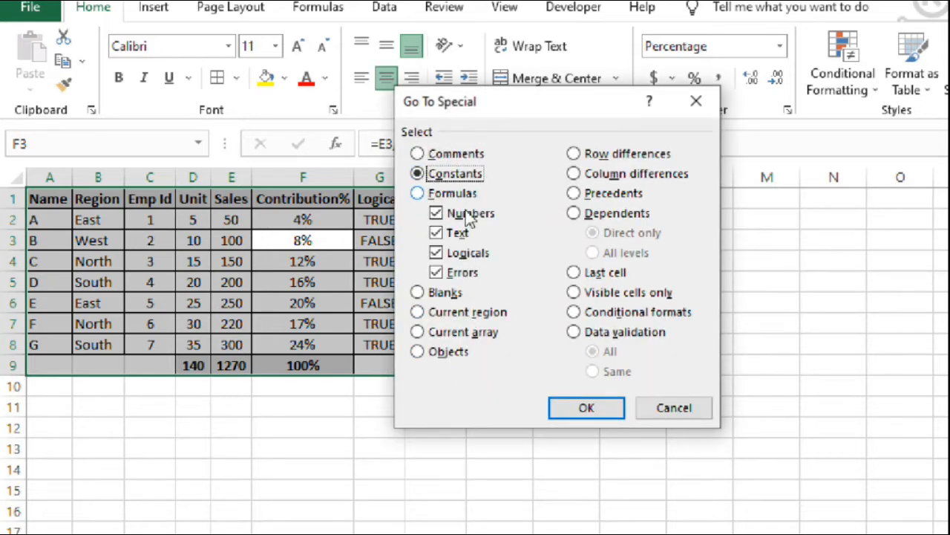
pyautogui.click(449, 213)
pyautogui.click(455, 232)
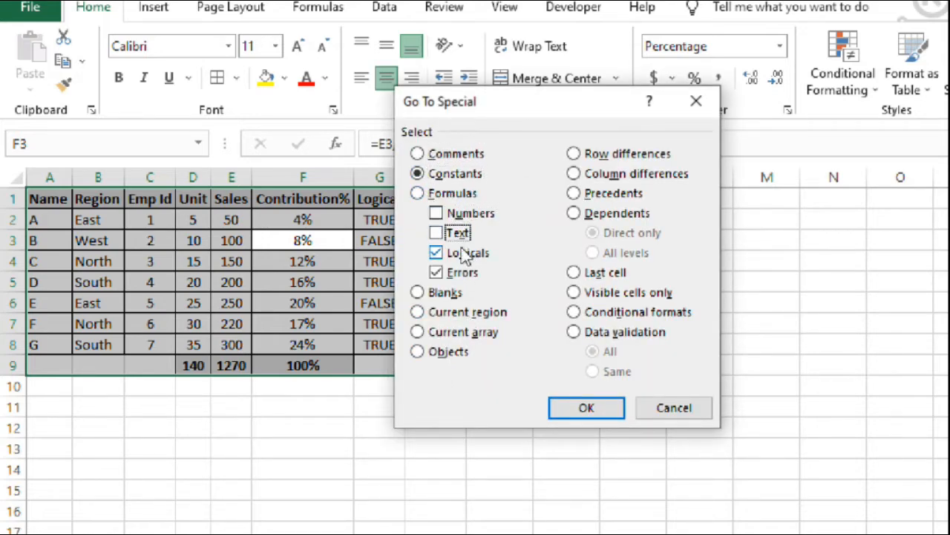
pyautogui.click(462, 273)
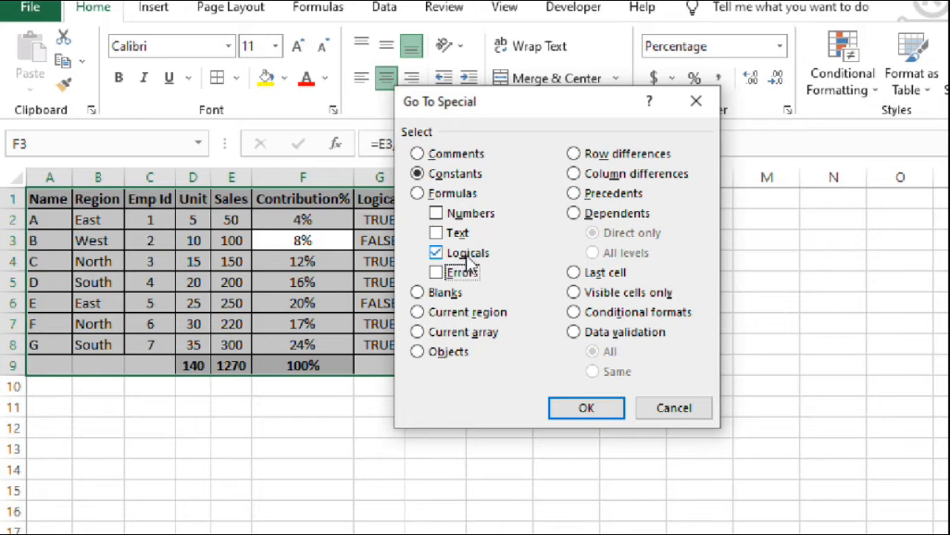
pyautogui.click(572, 403)
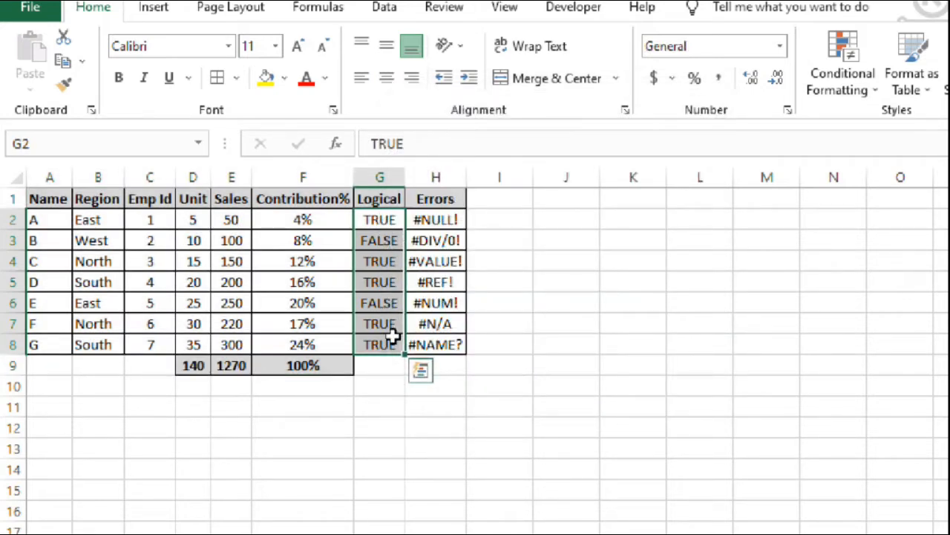
# Inspect the contents of individual cells in the Logical column.
pyautogui.click(390, 247)
pyautogui.click(381, 219)
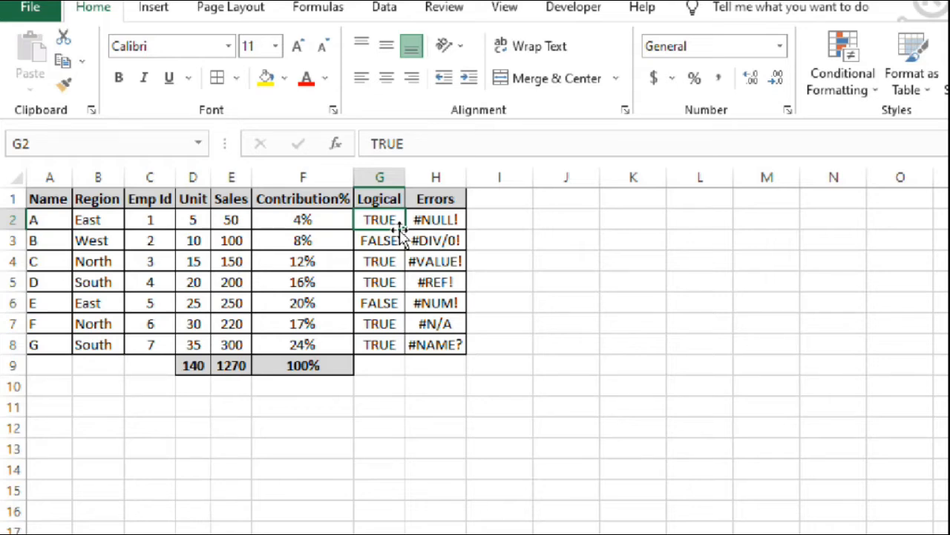
pyautogui.click(390, 260)
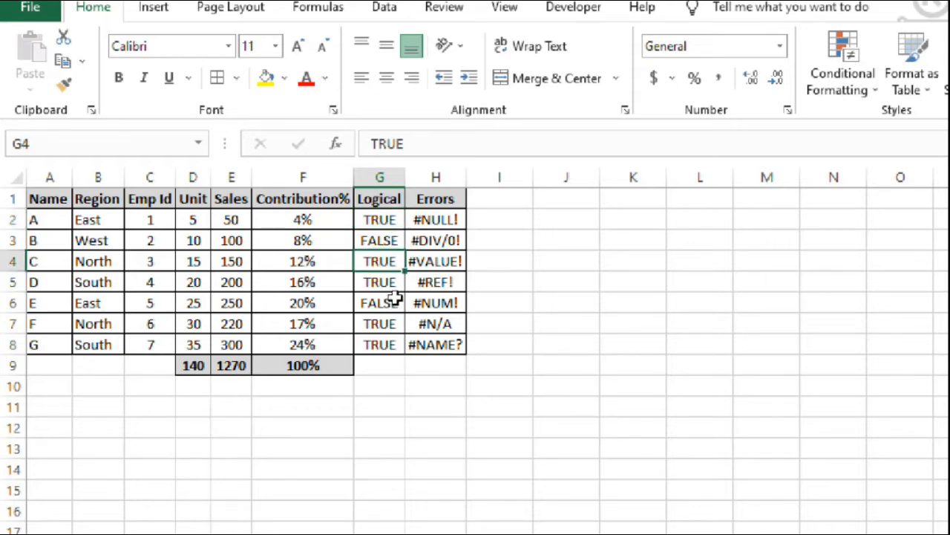
# Select only the error constants in the whole table with Go To Special, excluding Numbers, Text and Logicals.
pyautogui.click(379, 235)
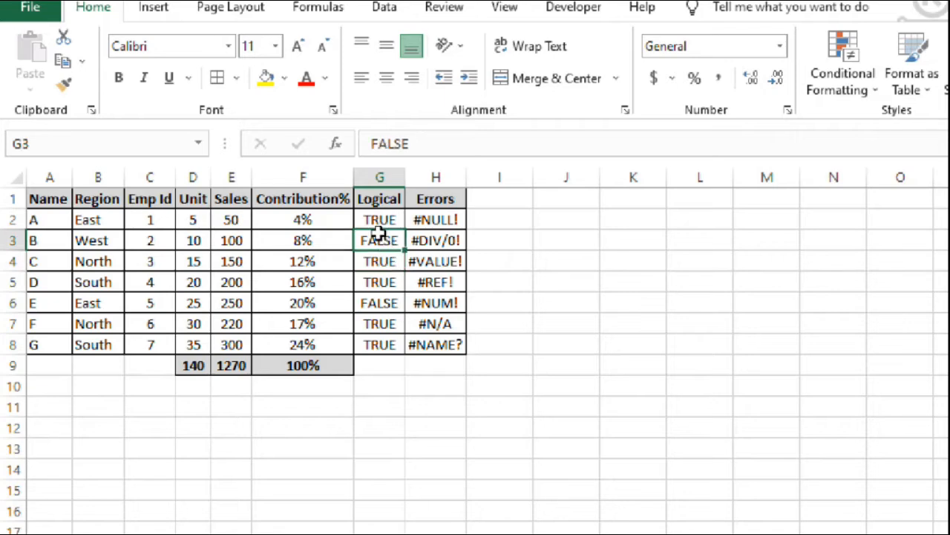
pyautogui.hotkey('ctrl', 'a')
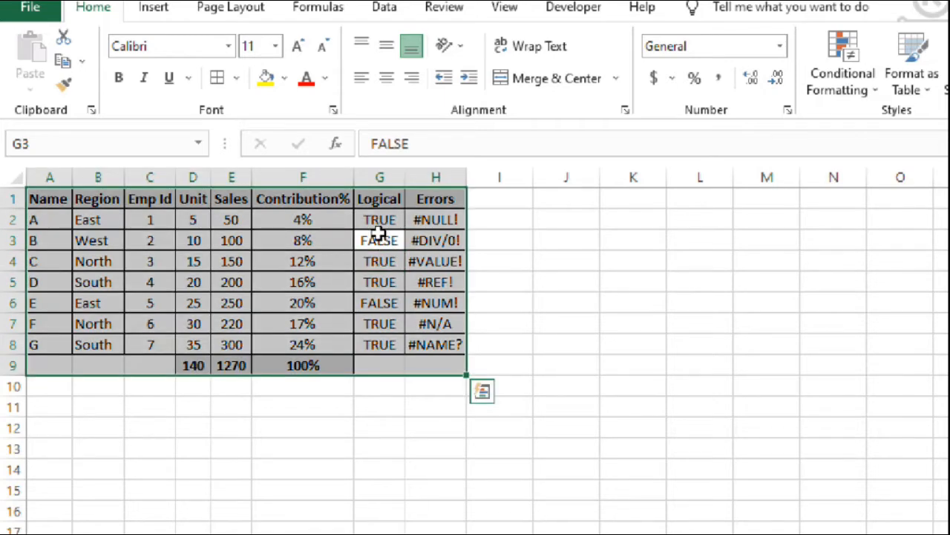
pyautogui.hotkey('ctrl', 'g')
pyautogui.click(484, 382)
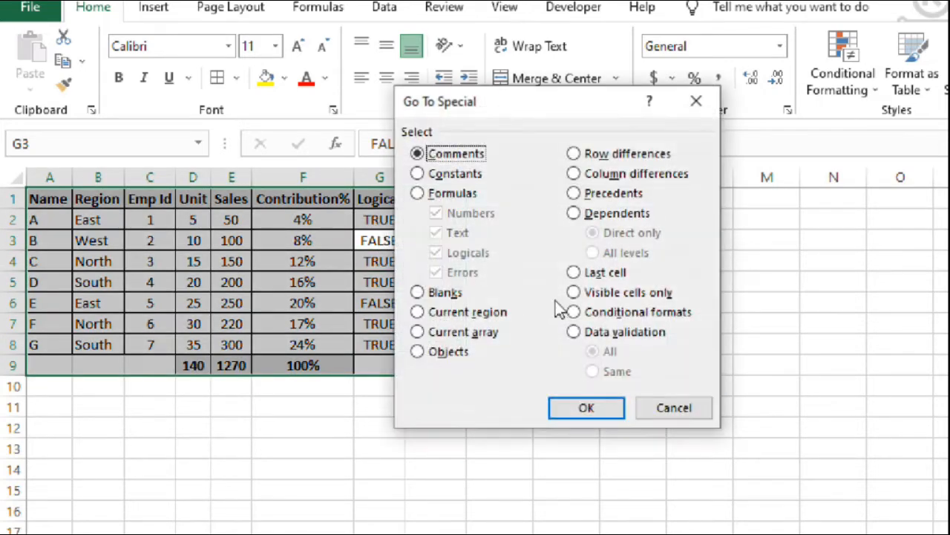
pyautogui.click(457, 175)
pyautogui.click(466, 217)
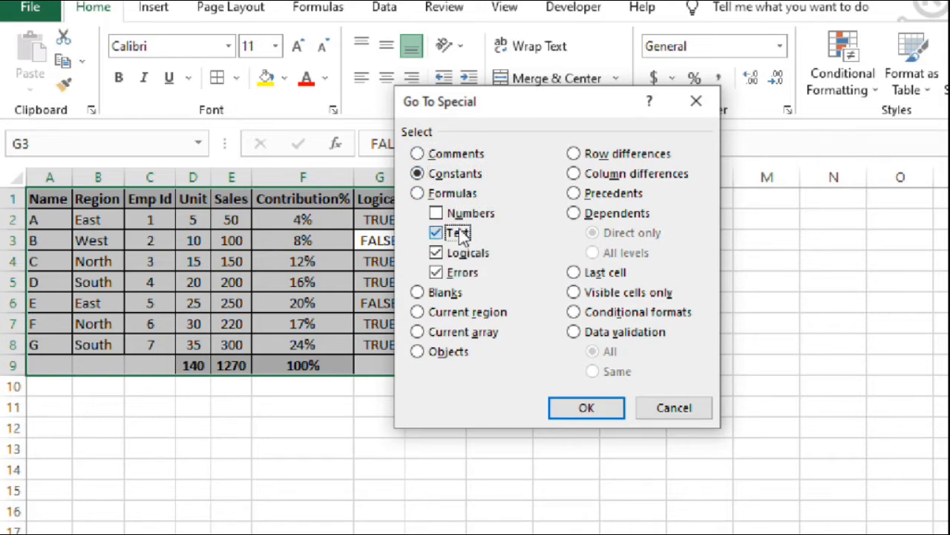
pyautogui.click(460, 234)
pyautogui.click(453, 254)
pyautogui.moveTo(515, 102); pyautogui.dragTo(627, 100)
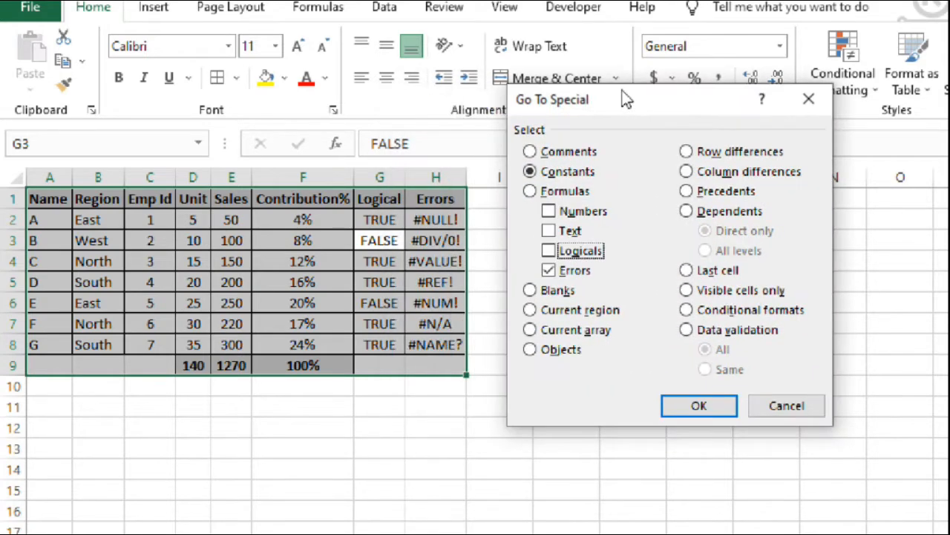
pyautogui.click(698, 406)
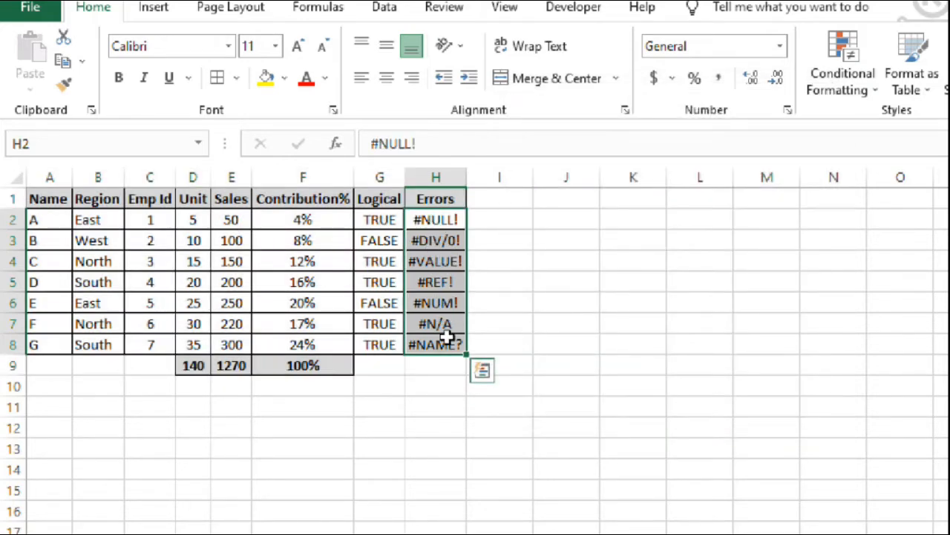
# Fill the selected error constants with yellow and inspect the contents of individual cells in the Errors column.
pyautogui.click(265, 77)
pyautogui.click(434, 220)
pyautogui.click(448, 242)
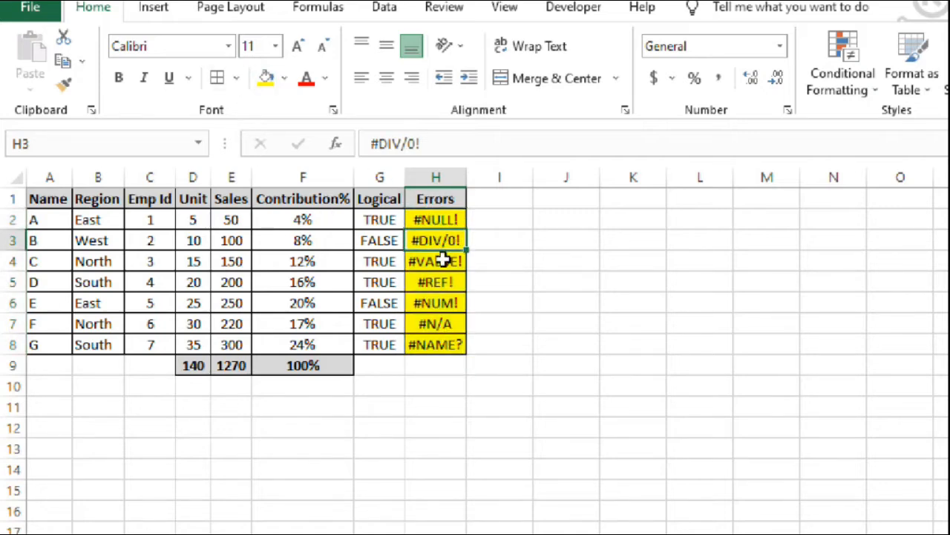
pyautogui.click(440, 284)
pyautogui.click(443, 302)
pyautogui.click(436, 319)
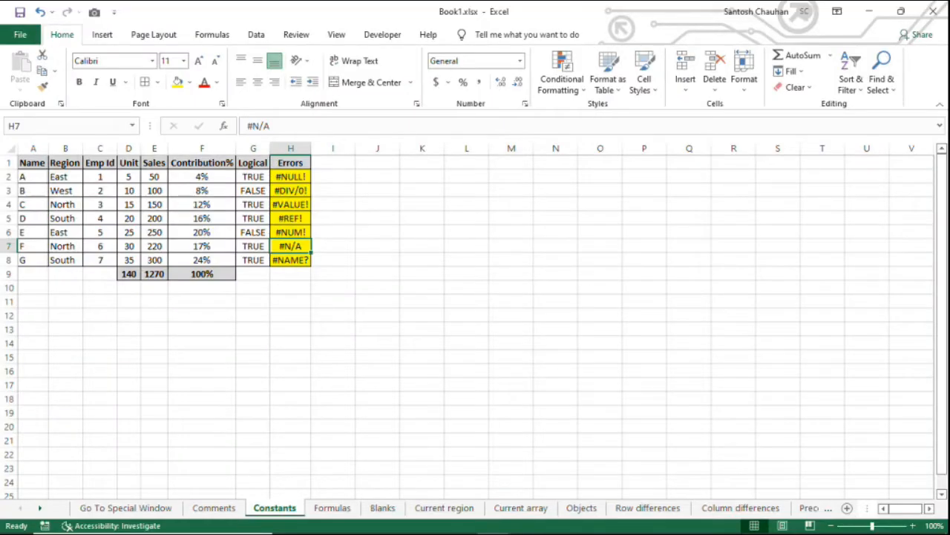
# On the Formulas sheet, select only the formulas returning numbers in the whole table with Go To Special, excluding Text, Logicals and Errors.
pyautogui.hotkey('ctrl', 'pagedown')
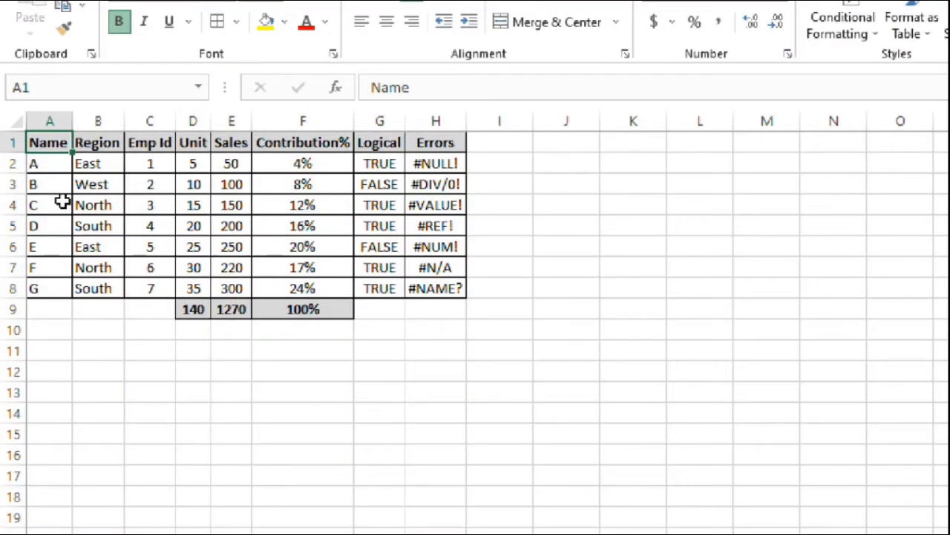
pyautogui.hotkey('ctrl', 'a')
pyautogui.press('F5')
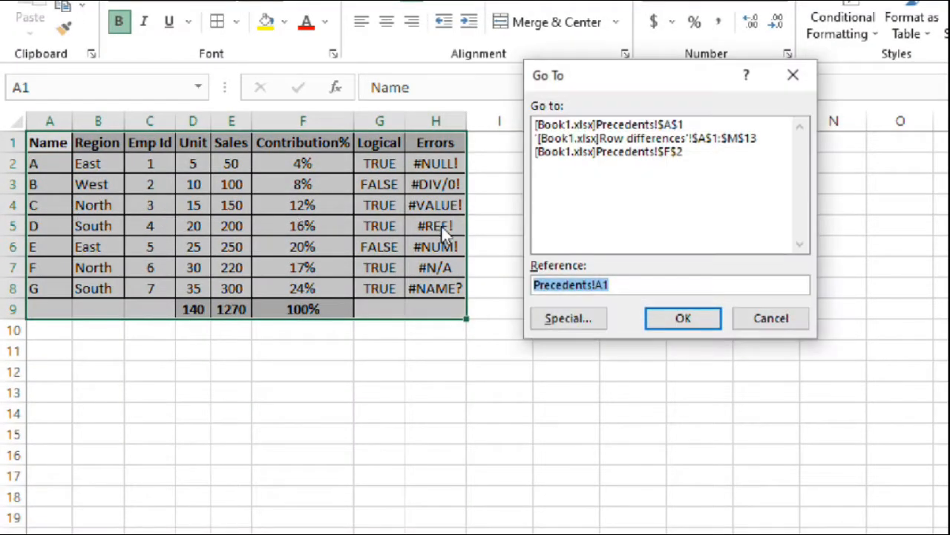
pyautogui.click(590, 319)
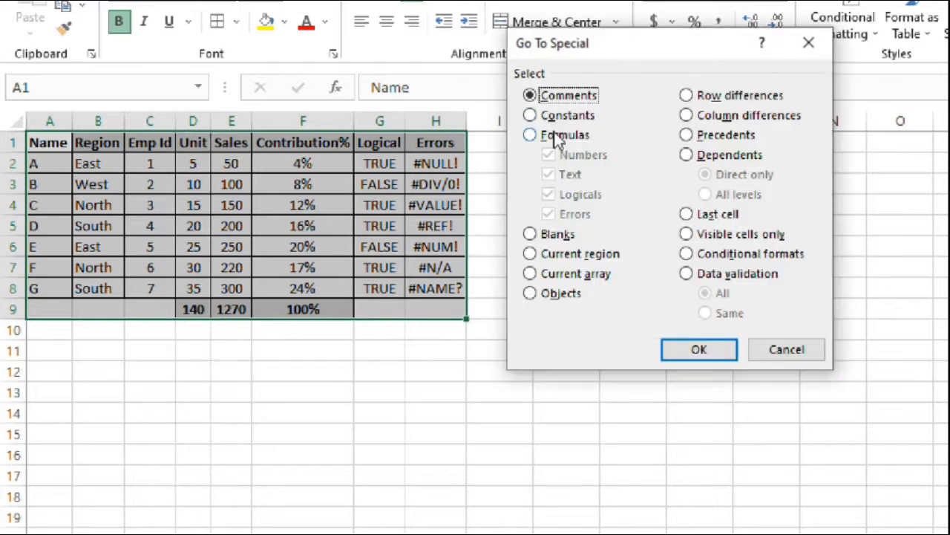
pyautogui.click(557, 135)
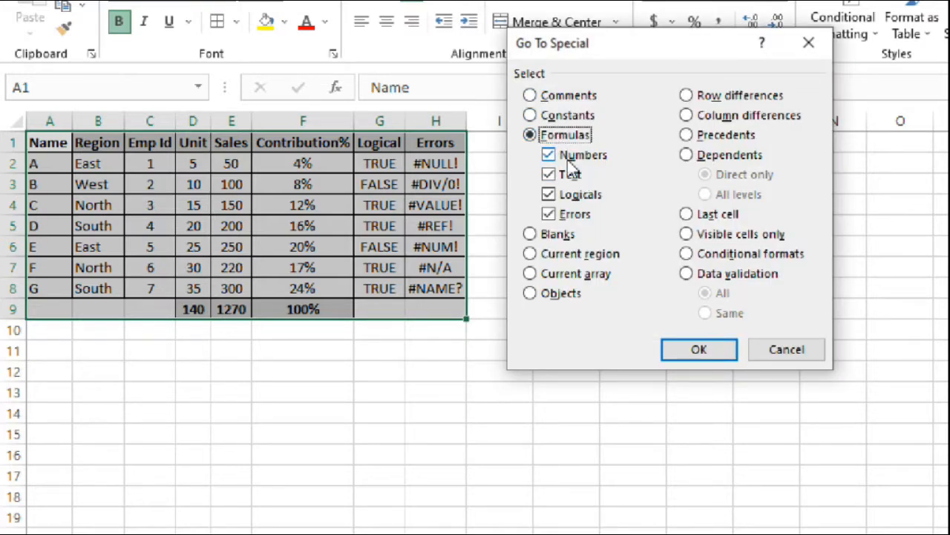
pyautogui.click(575, 156)
pyautogui.click(571, 175)
pyautogui.click(572, 196)
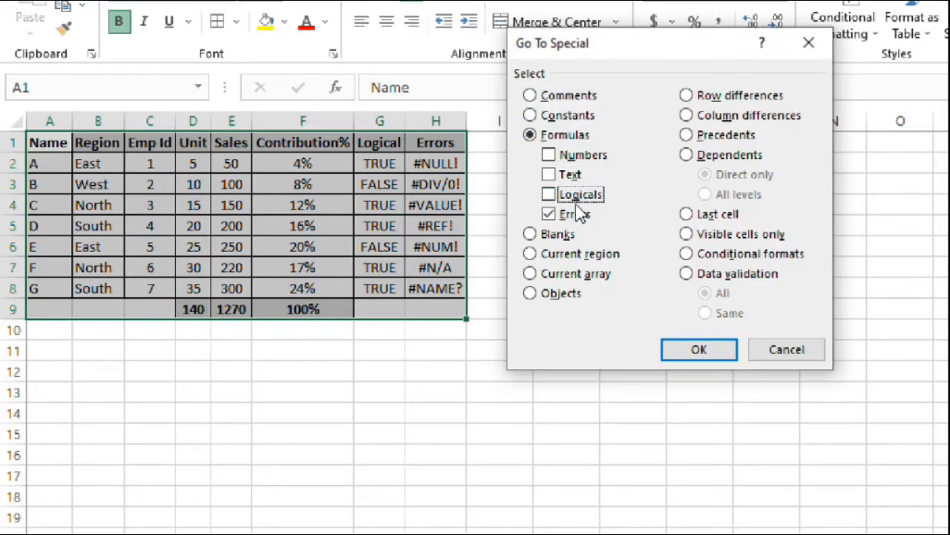
pyautogui.click(574, 214)
pyautogui.click(548, 155)
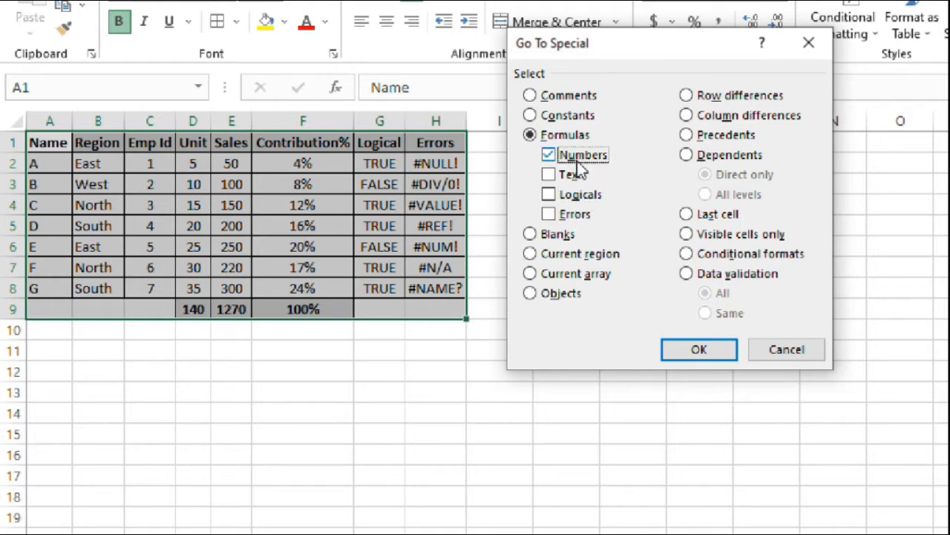
pyautogui.click(687, 355)
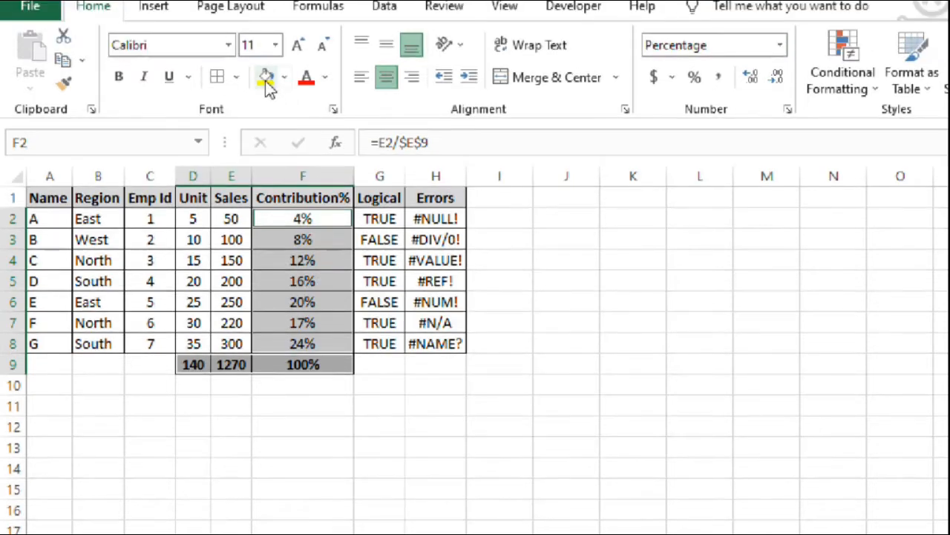
# Fill the selected number formulas with yellow and undo the fill.
pyautogui.click(268, 82)
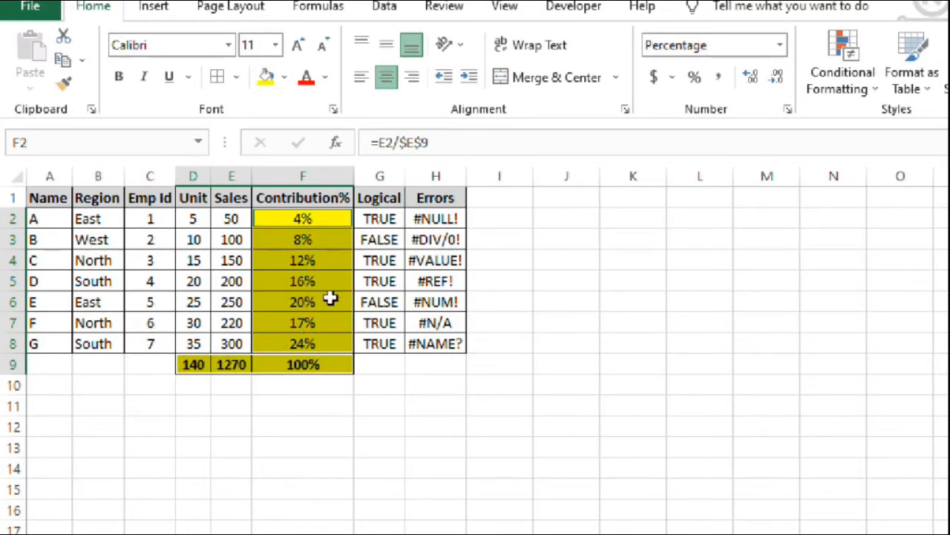
pyautogui.hotkey('ctrl', 'z')
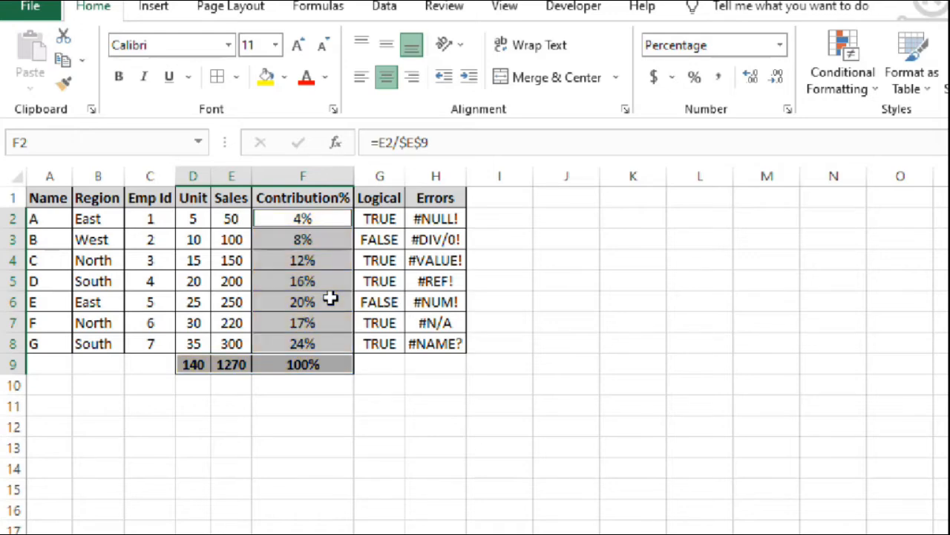
# Try to select only the formulas returning text in the whole table with Go To Special, excluding Numbers, Logicals and Errors.
pyautogui.click(223, 220)
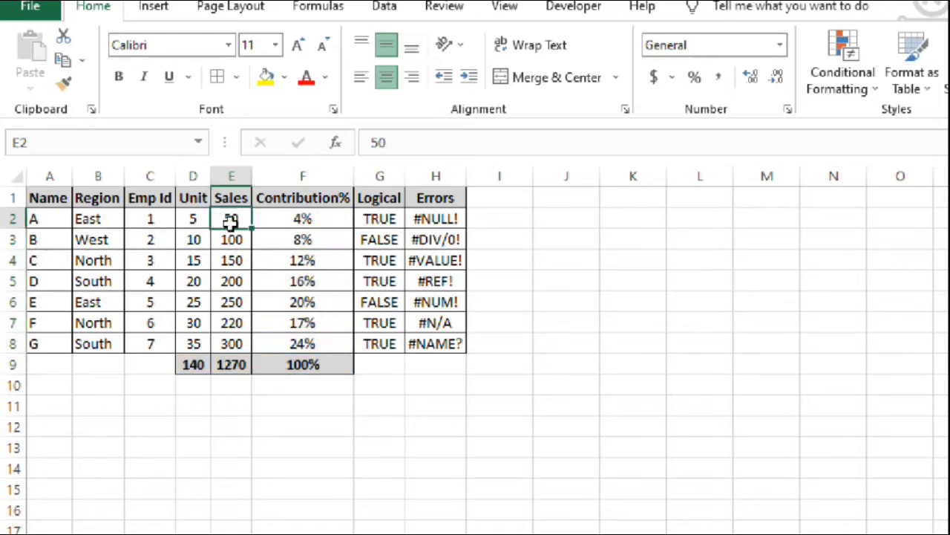
pyautogui.hotkey('ctrl', 'a')
pyautogui.hotkey('ctrl', 'g')
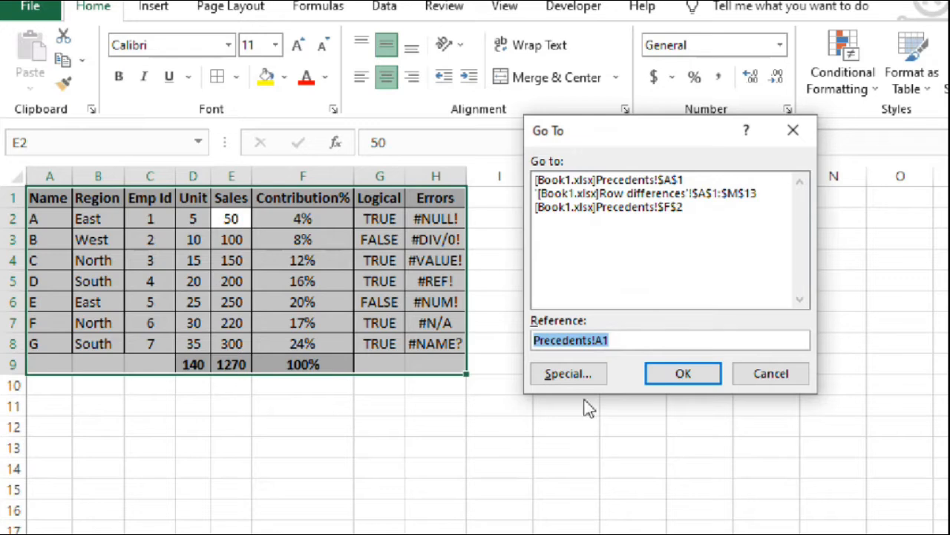
pyautogui.click(579, 377)
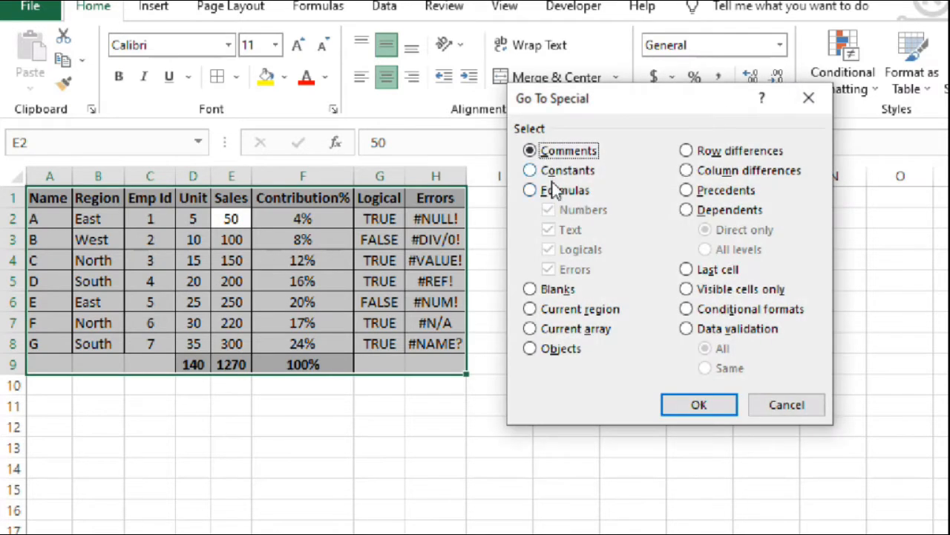
pyautogui.click(555, 190)
pyautogui.click(561, 210)
pyautogui.click(578, 250)
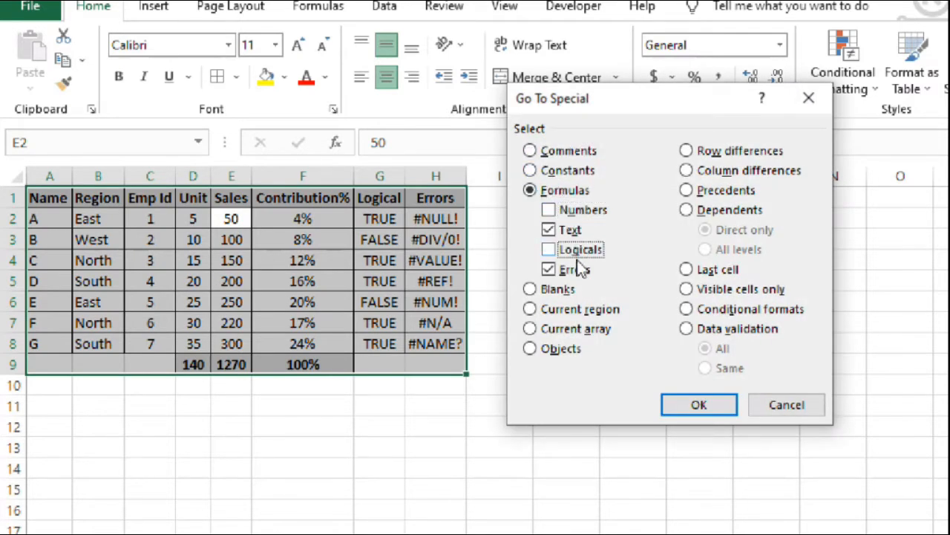
pyautogui.click(575, 270)
pyautogui.click(690, 404)
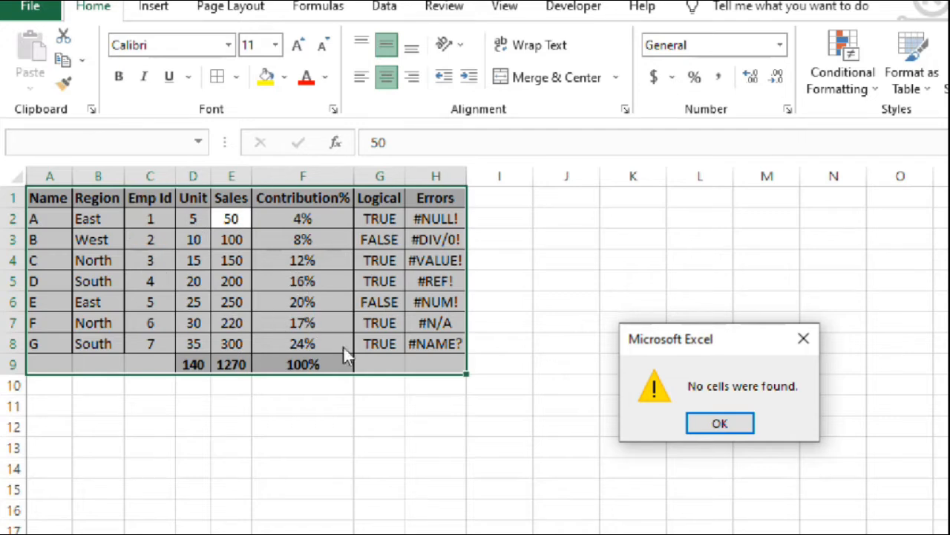
pyautogui.click(720, 424)
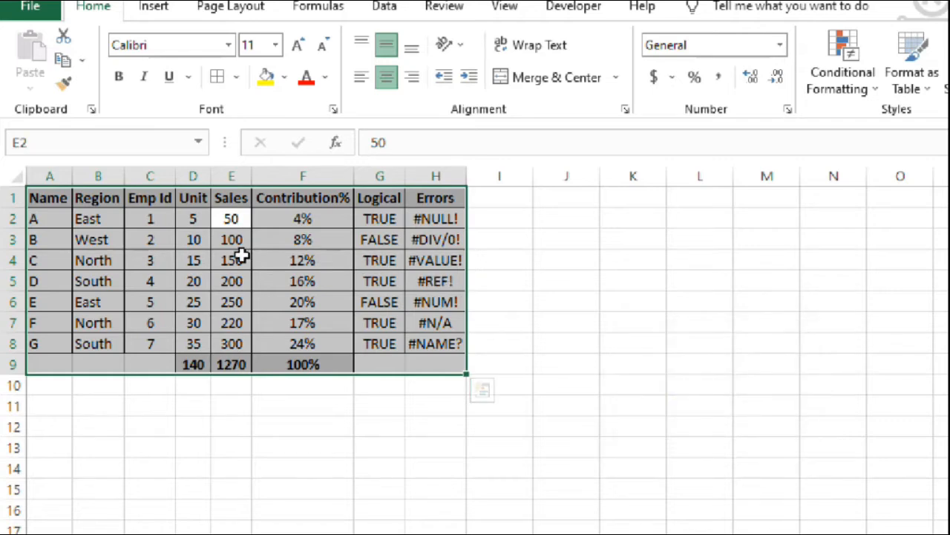
# Select only the formulas returning logical values in the whole table with Go To Special, excluding Numbers, Text and Errors.
pyautogui.hotkey('ctrl', 'g')
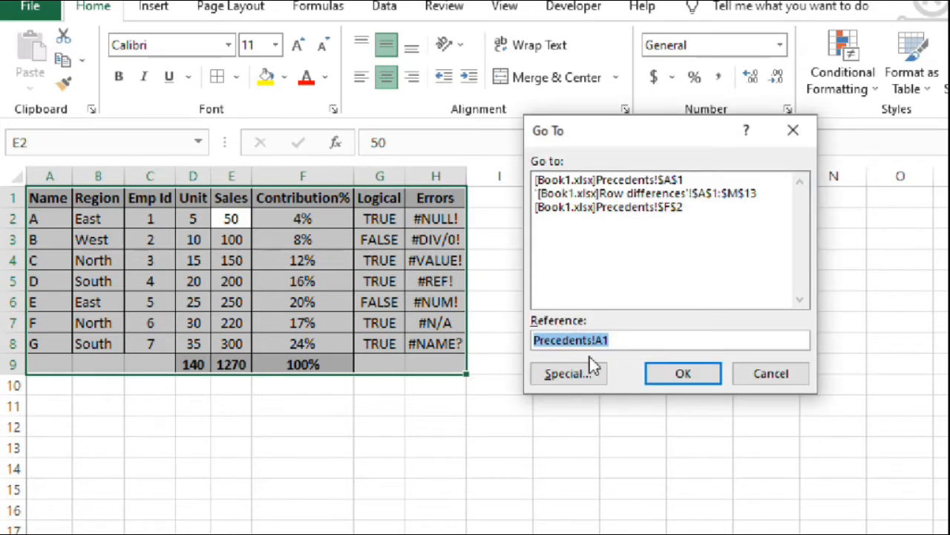
pyautogui.click(582, 375)
pyautogui.click(569, 190)
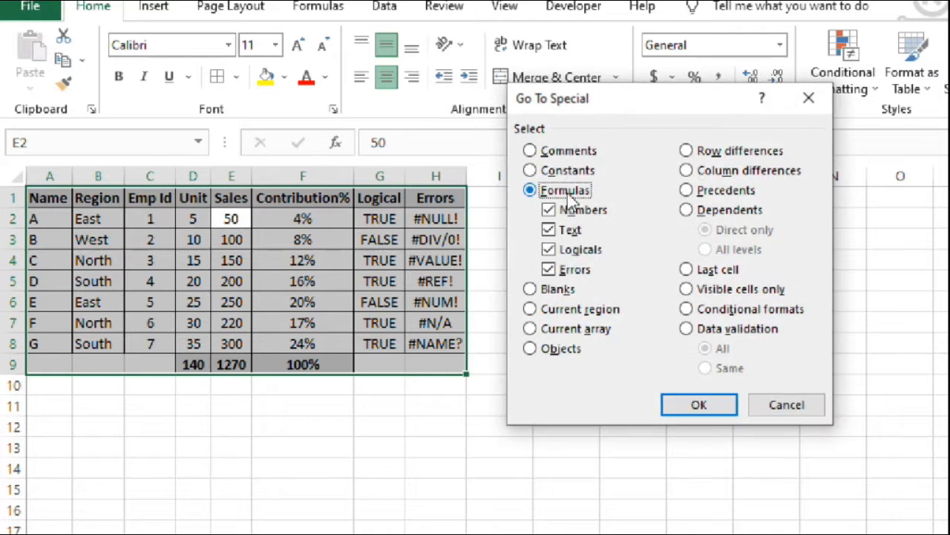
pyautogui.click(581, 210)
pyautogui.click(570, 231)
pyautogui.click(577, 270)
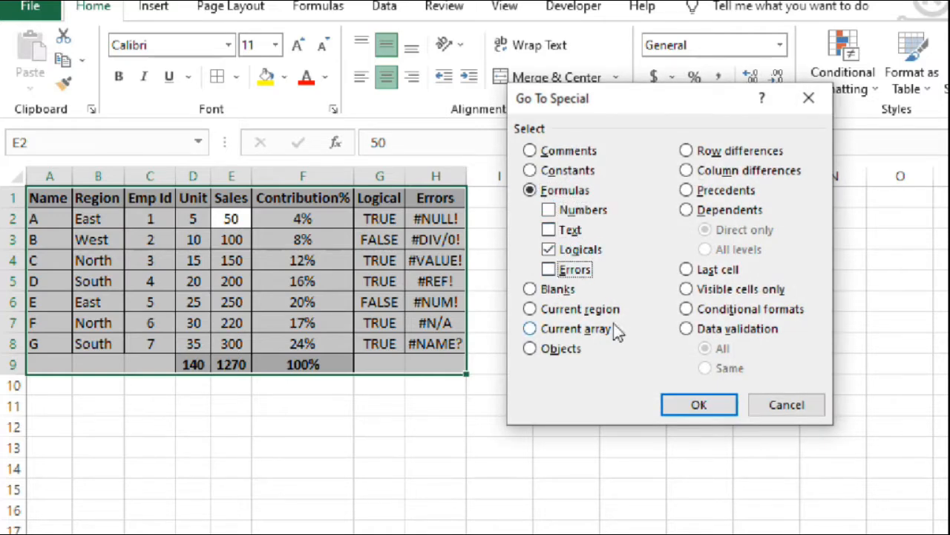
pyautogui.click(685, 407)
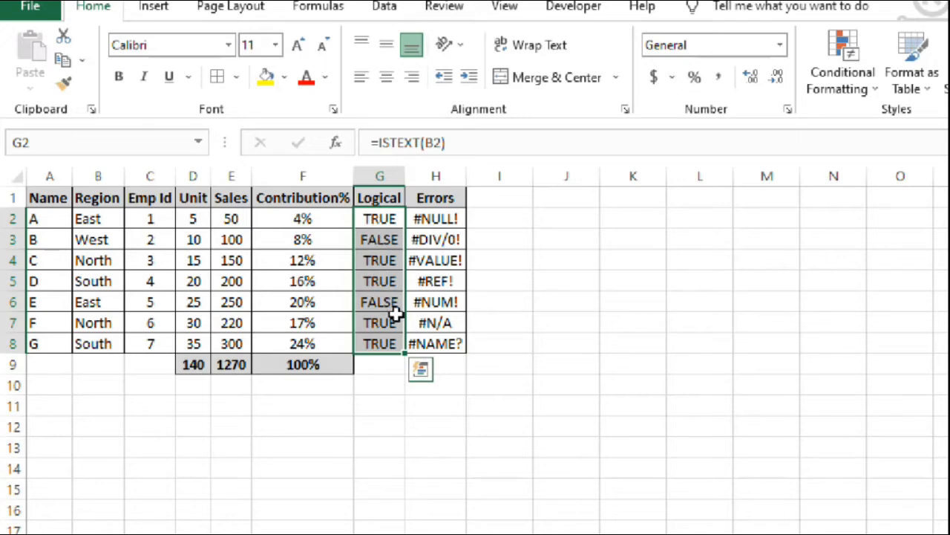
# Fill the selected logical formulas with yellow while checking the formula in G2, and undo the fill.
pyautogui.click(266, 77)
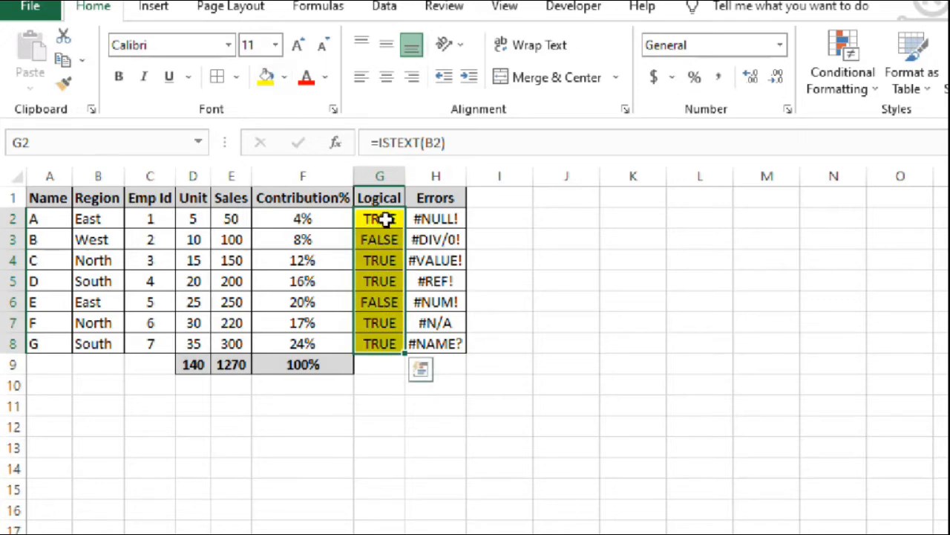
pyautogui.click(390, 218)
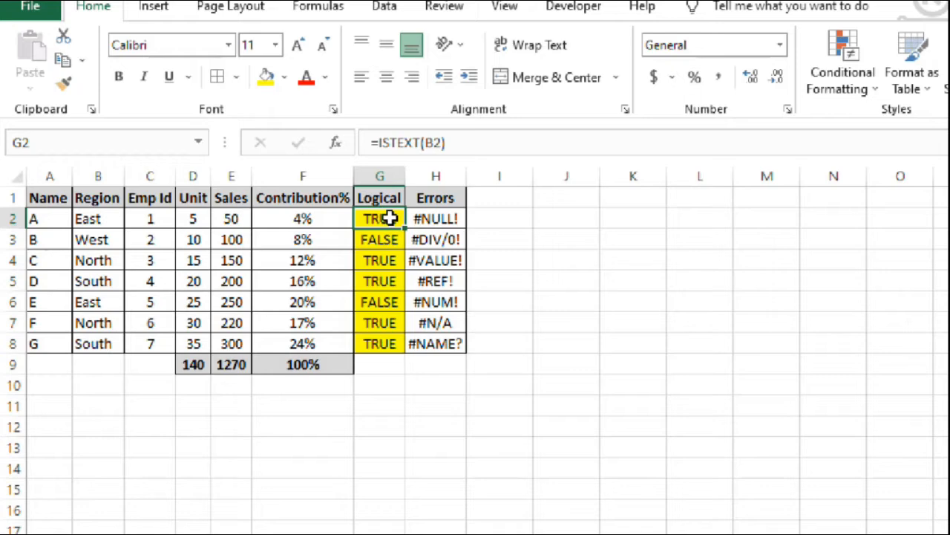
pyautogui.doubleClick(389, 217)
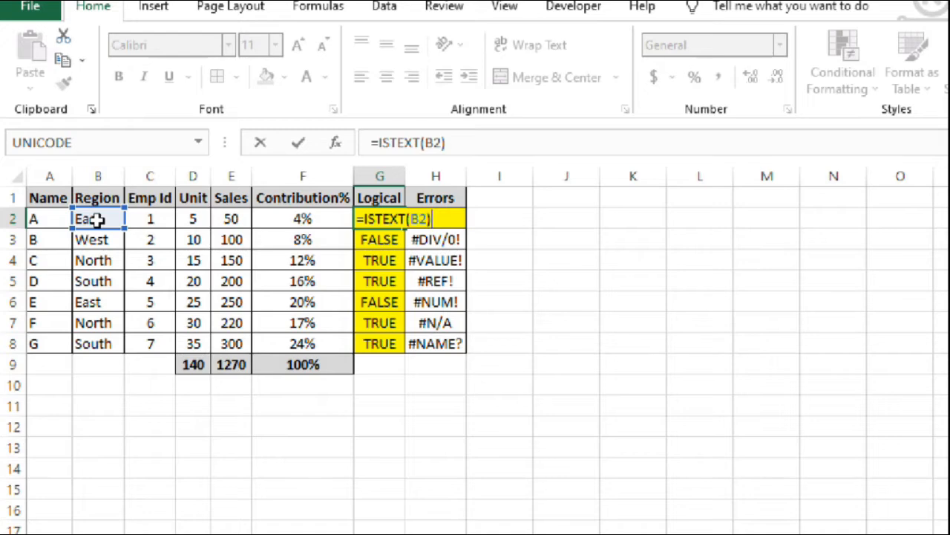
pyautogui.press('Escape')
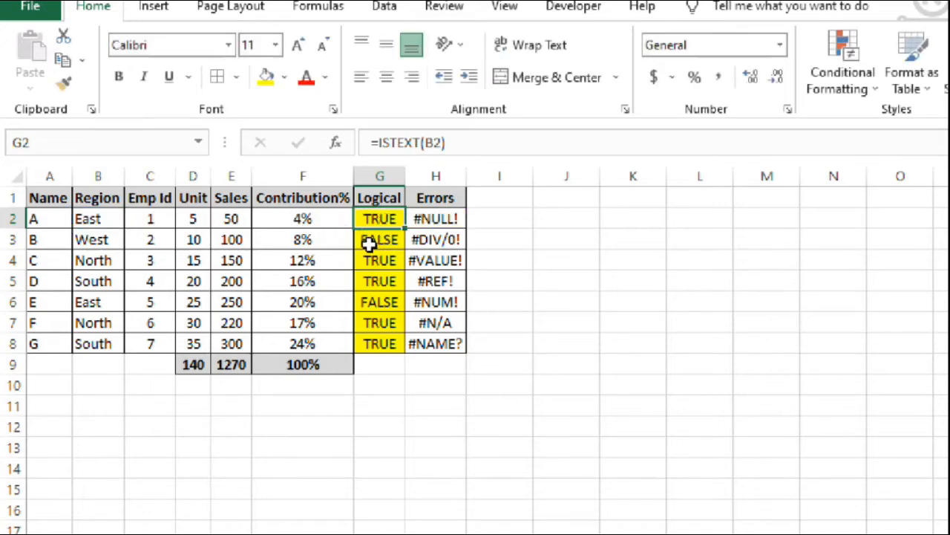
pyautogui.hotkey('ctrl', 'z')
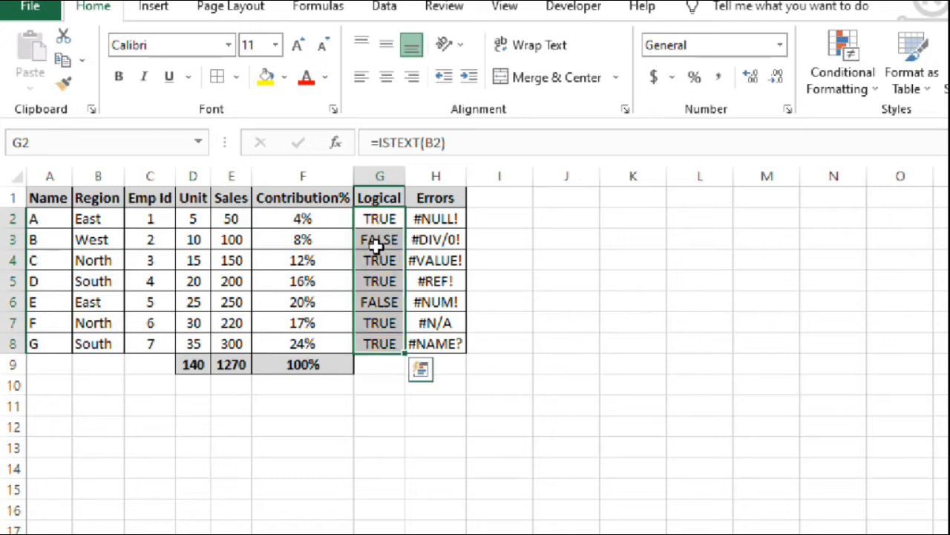
# Try to select only the formulas returning errors in the whole table with Go To Special, excluding Numbers, Text and Logicals.
pyautogui.click(303, 220)
pyautogui.hotkey('ctrl', 'a')
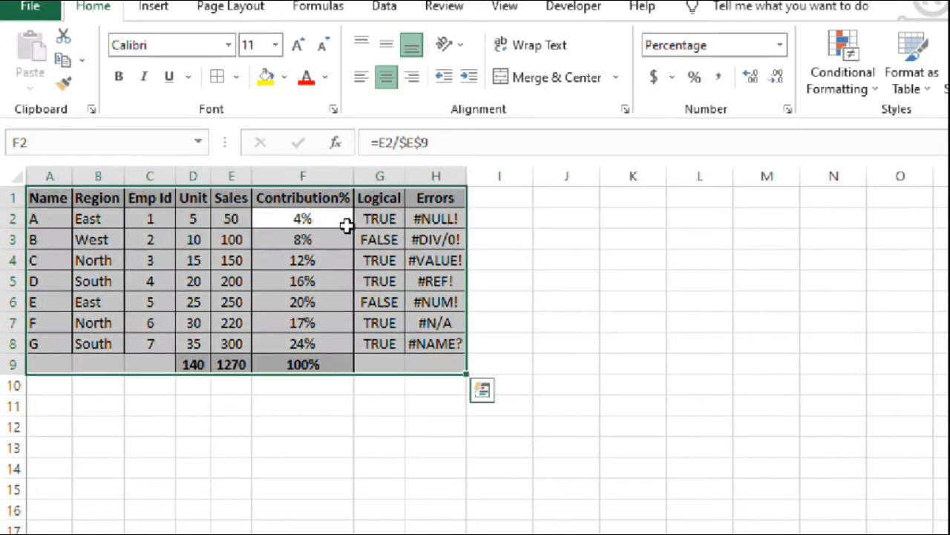
pyautogui.press('F5')
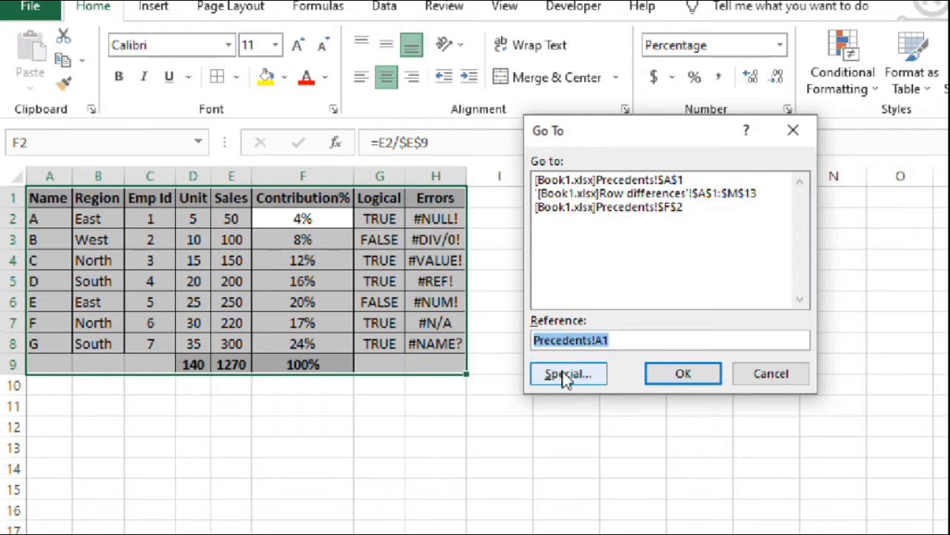
pyautogui.click(566, 373)
pyautogui.click(550, 190)
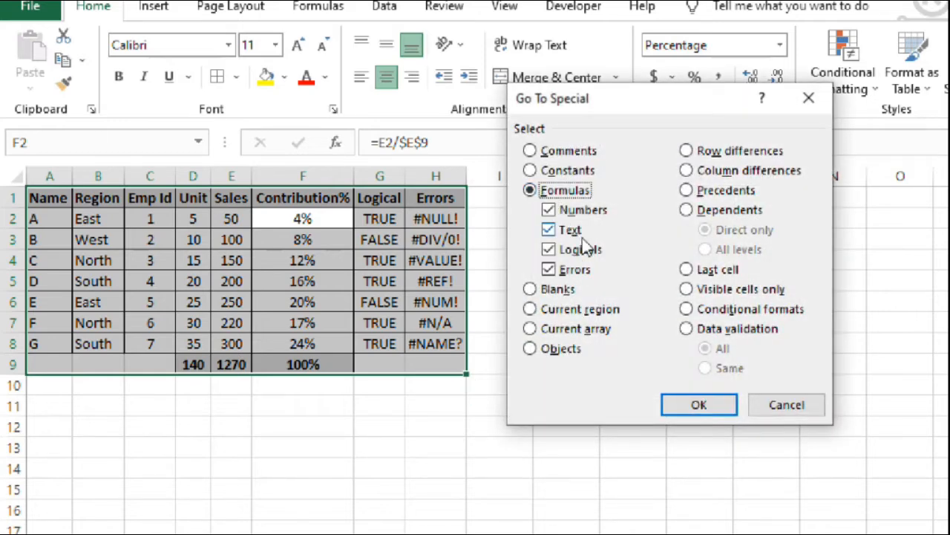
pyautogui.click(566, 212)
pyautogui.click(568, 230)
pyautogui.click(574, 250)
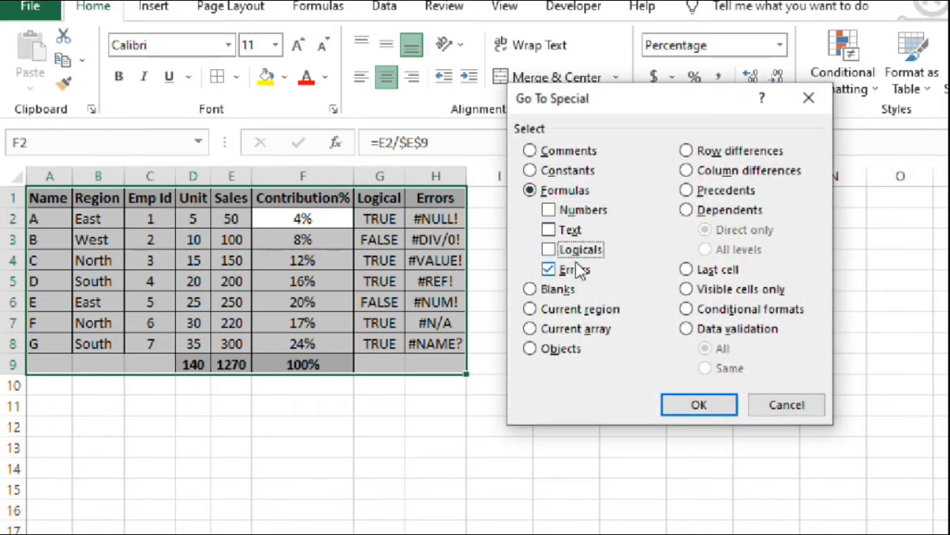
pyautogui.click(668, 407)
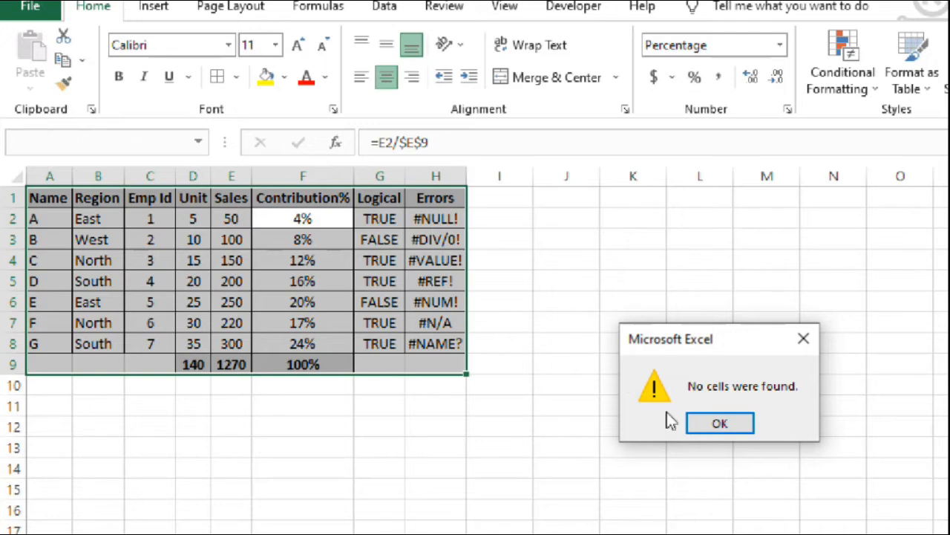
pyautogui.click(698, 425)
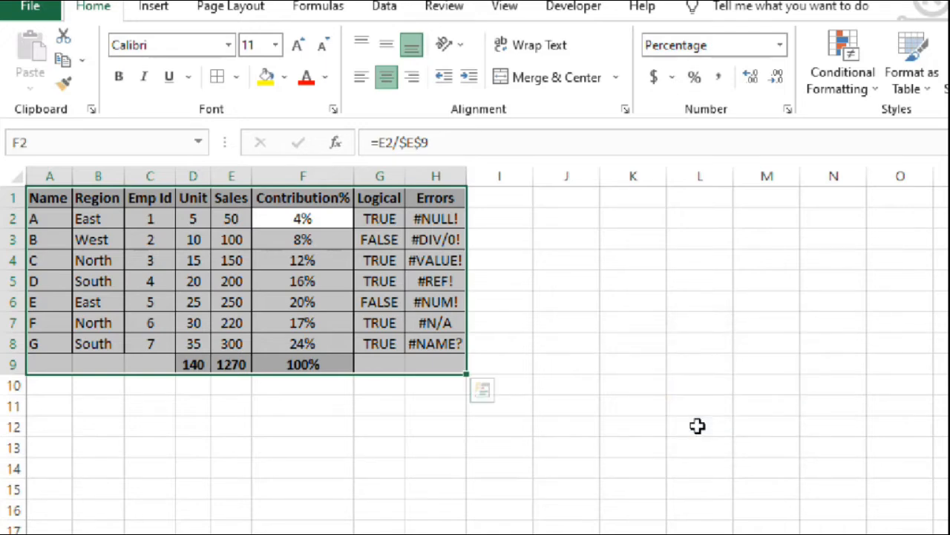
# Replace the constant error in H2 with the formula =E2+B2.
pyautogui.click(437, 219)
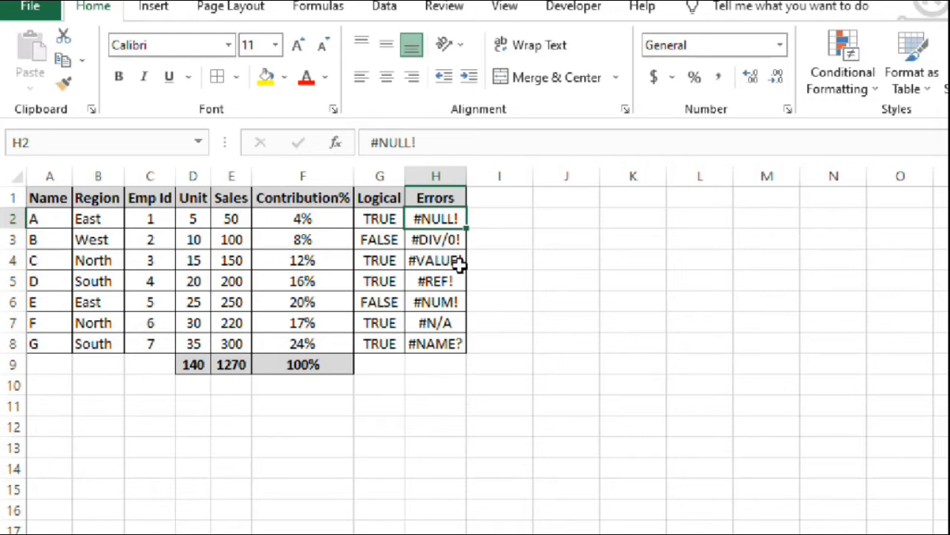
pyautogui.write('=')
pyautogui.press('Left')
pyautogui.press('Left')
pyautogui.press('Left')
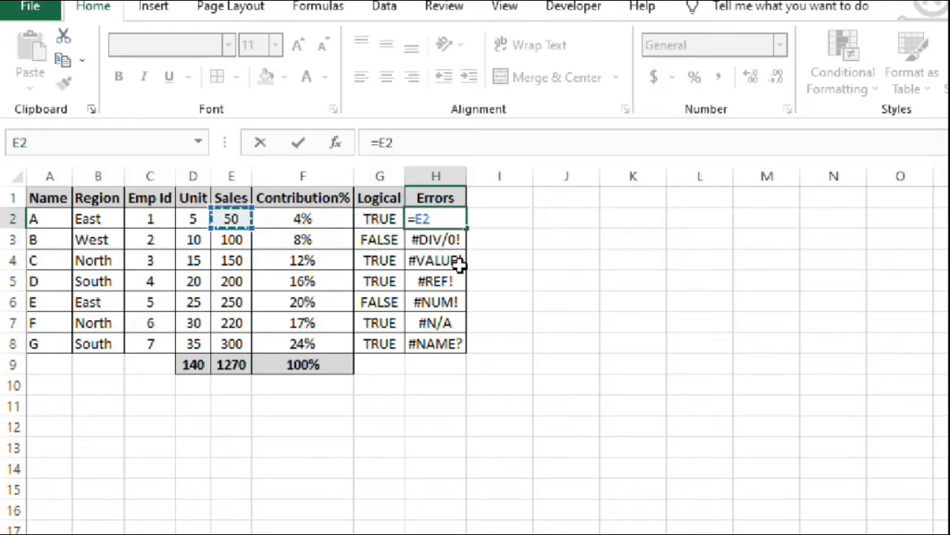
pyautogui.write('+')
pyautogui.press('Left')
pyautogui.press('Left')
pyautogui.press('Left')
pyautogui.press('Left')
pyautogui.press('Left')
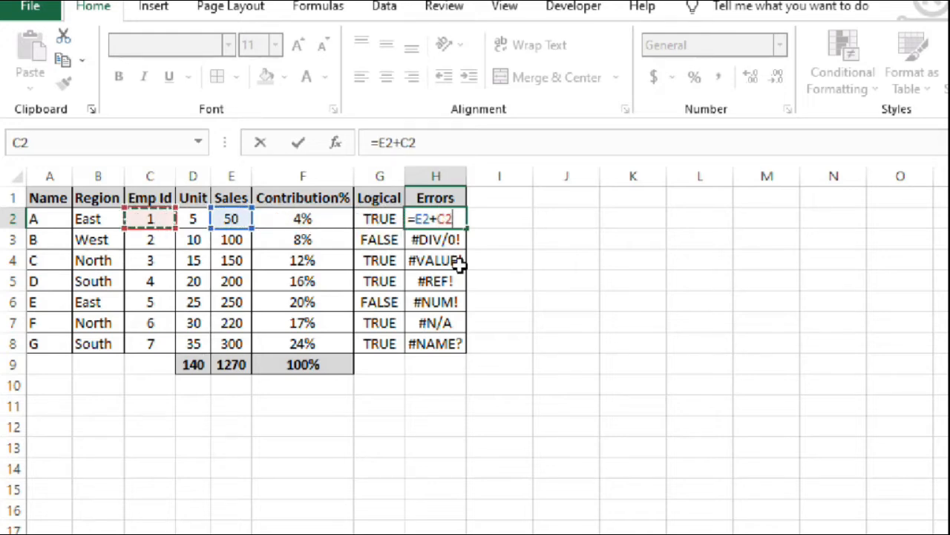
pyautogui.press('Left')
pyautogui.press('Return')
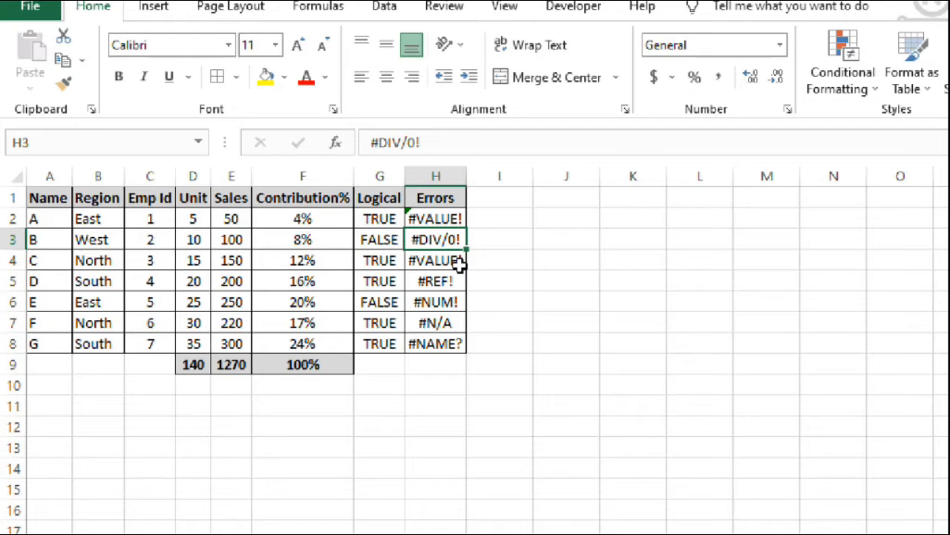
# Select only the error-returning formulas in the whole table with Go To Special, excluding Numbers, Text and Logicals, and fill them with yellow.
pyautogui.click(376, 265)
pyautogui.hotkey('ctrl', 'a')
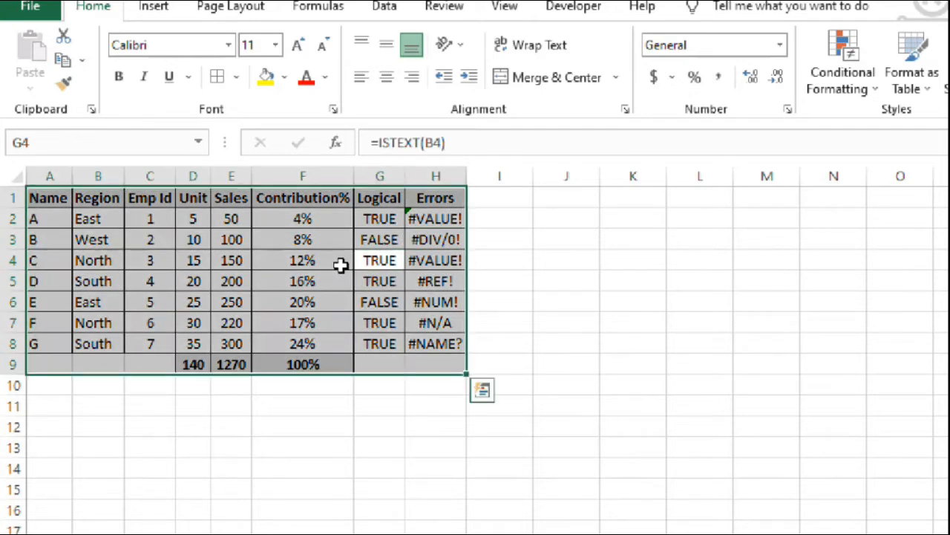
pyautogui.hotkey('ctrl', 'g')
pyautogui.click(588, 372)
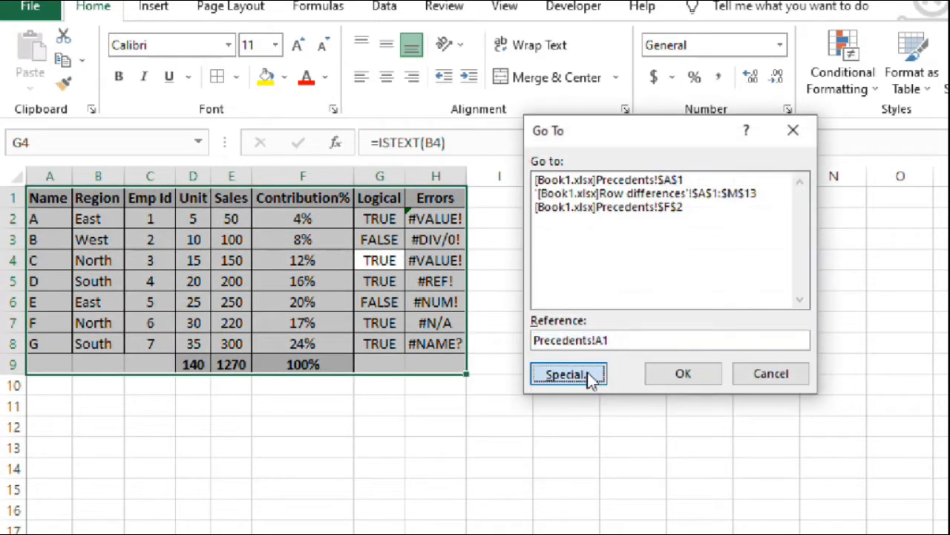
pyautogui.click(546, 190)
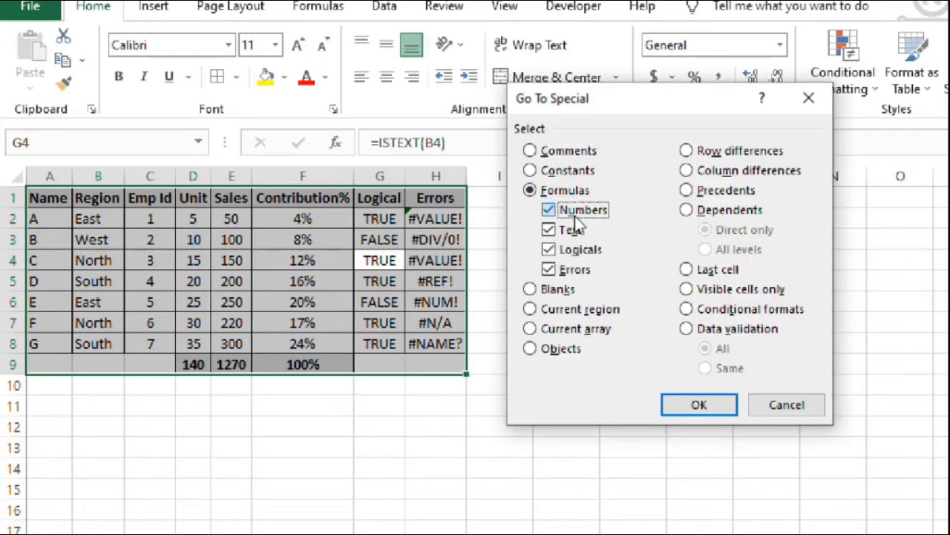
pyautogui.click(549, 210)
pyautogui.click(570, 230)
pyautogui.click(581, 250)
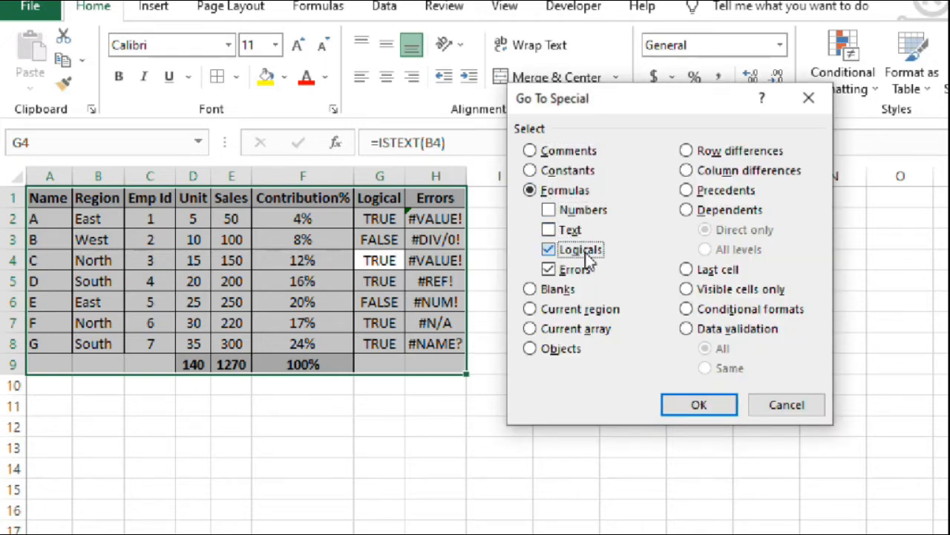
pyautogui.click(705, 406)
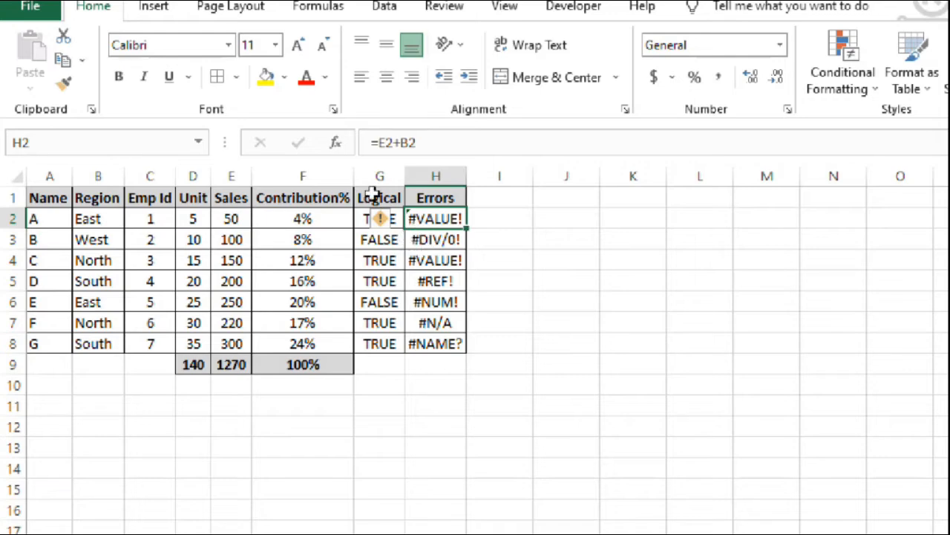
pyautogui.click(273, 81)
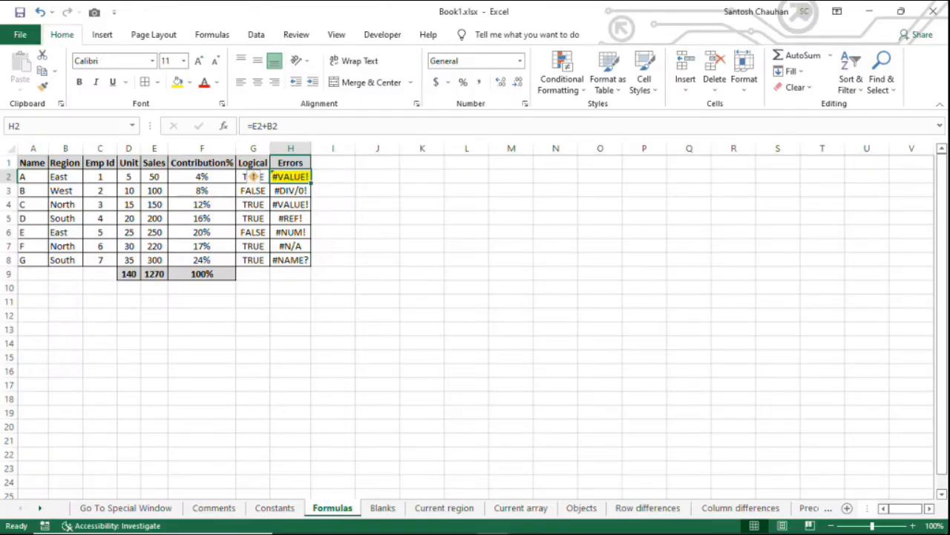
# On the Blanks sheet, select all blank cells in the whole table with Go To Special and fill them with yellow.
pyautogui.click(382, 507)
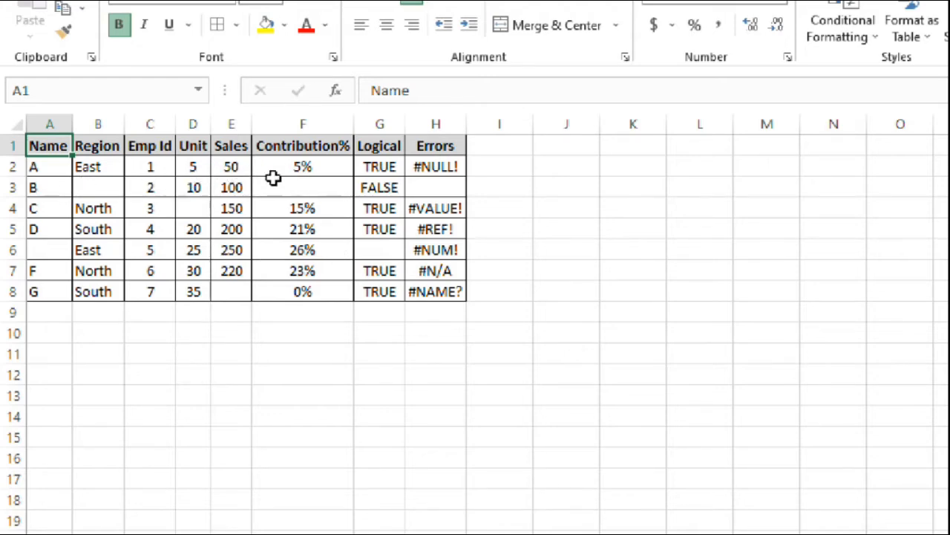
pyautogui.click(204, 189)
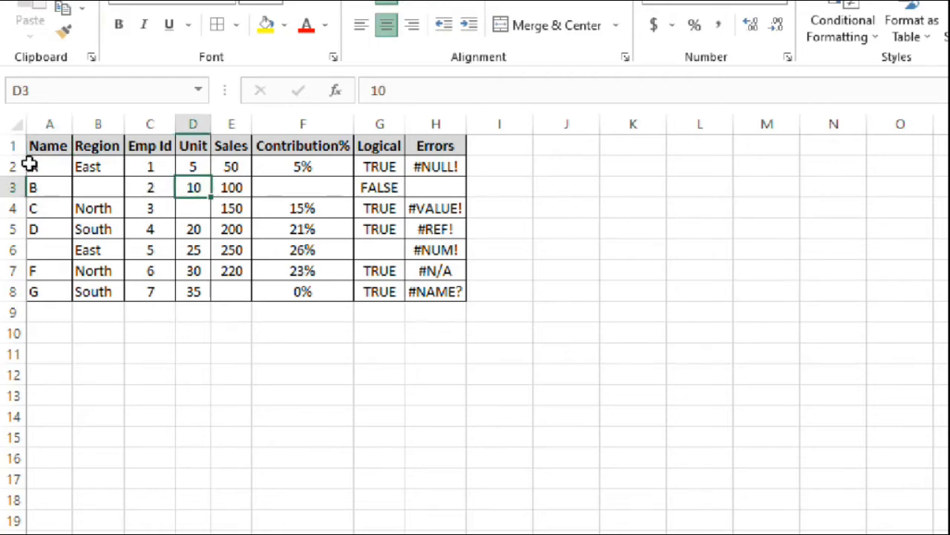
pyautogui.moveTo(30, 164); pyautogui.dragTo(429, 293)
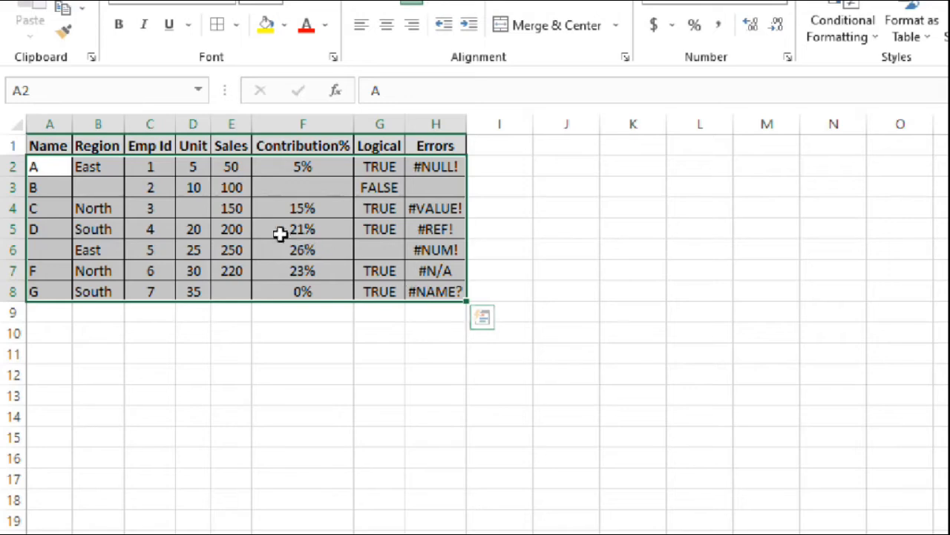
pyautogui.click(279, 232)
pyautogui.hotkey('ctrl', 'a')
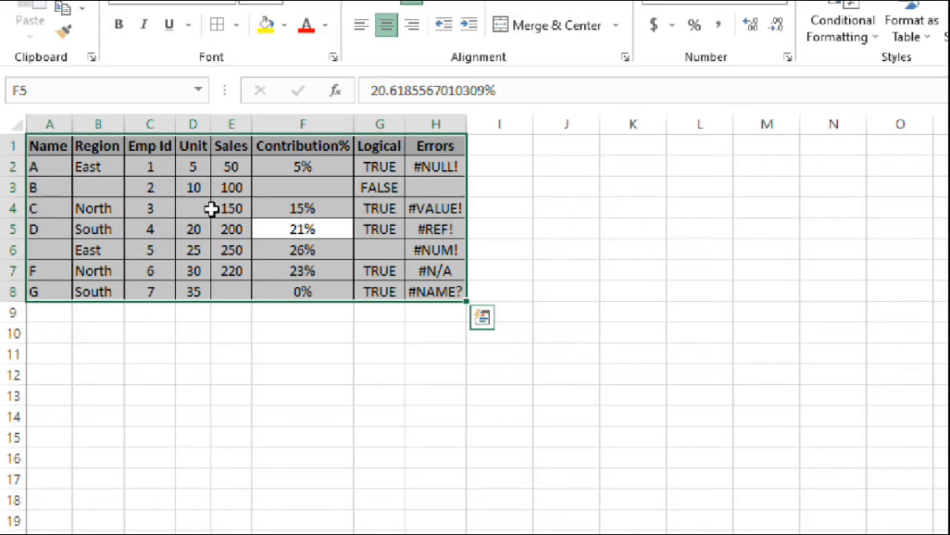
pyautogui.hotkey('ctrl', 'g')
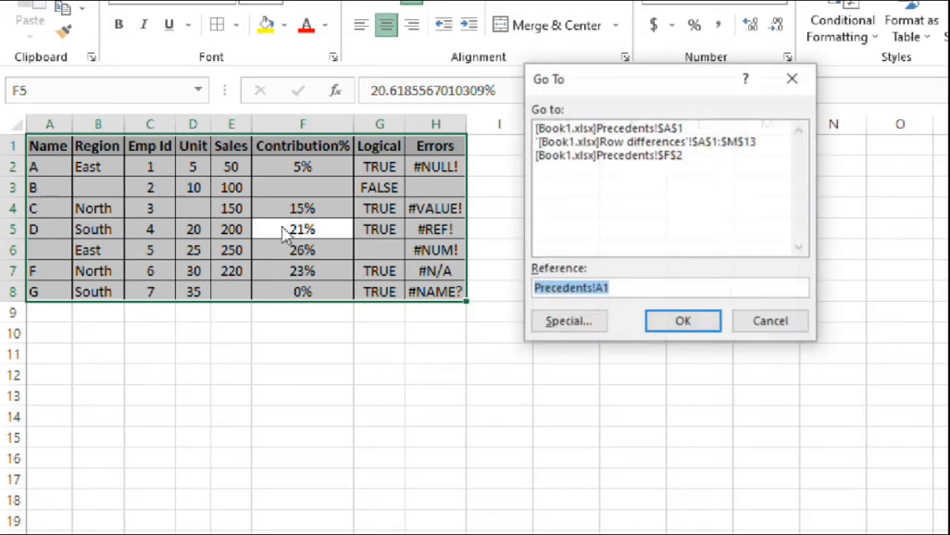
pyautogui.click(584, 324)
pyautogui.click(549, 239)
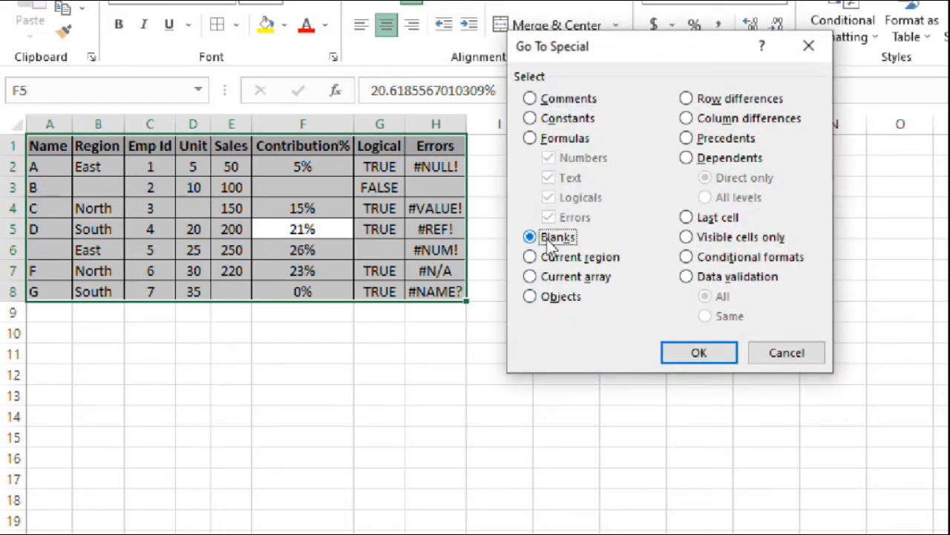
pyautogui.click(698, 354)
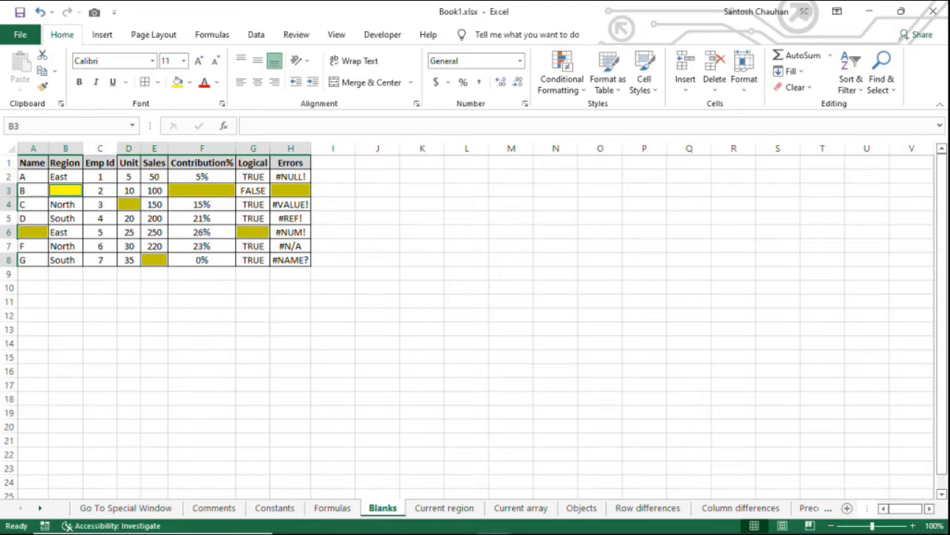
# On the Current region sheet, select the whole table around F4 twice, once with Select All and once with the current-region selection command.
pyautogui.hotkey('ctrl', 'pagedown')
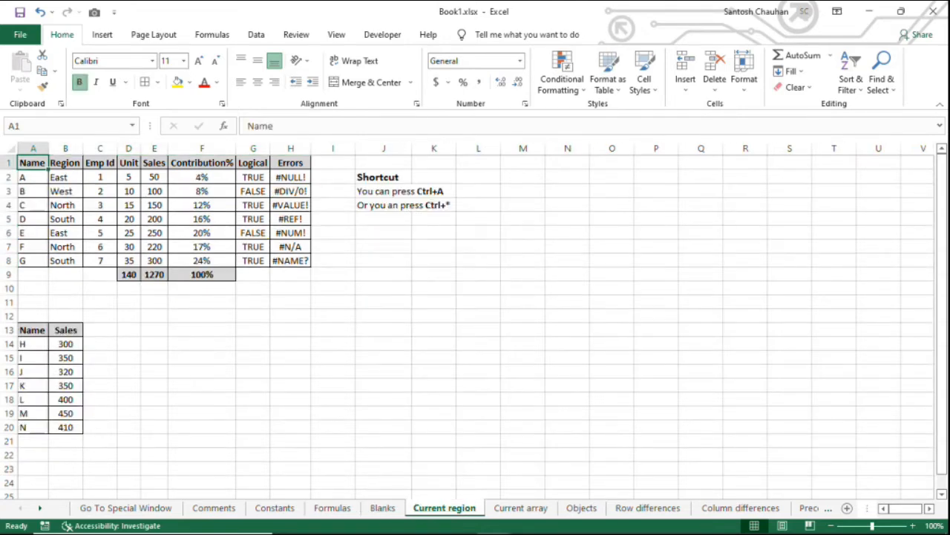
pyautogui.click(253, 233)
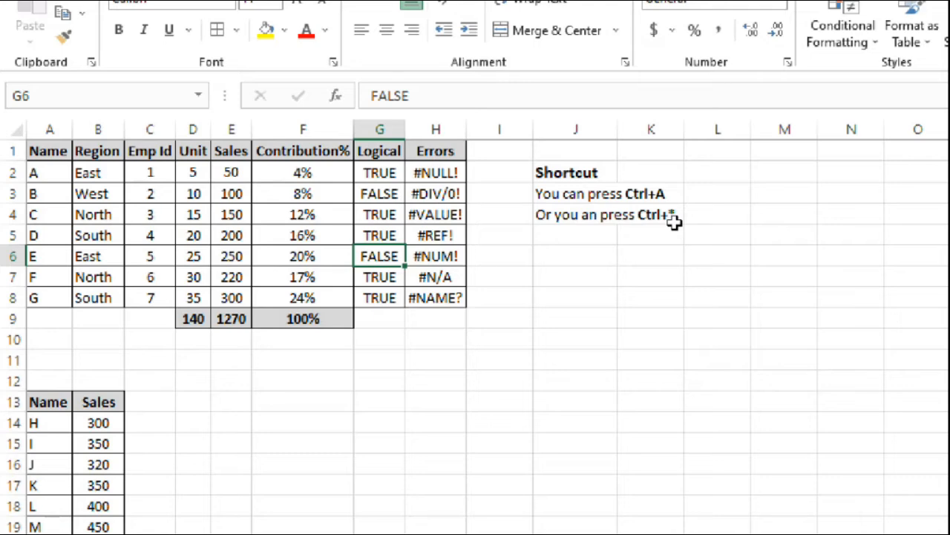
pyautogui.click(295, 215)
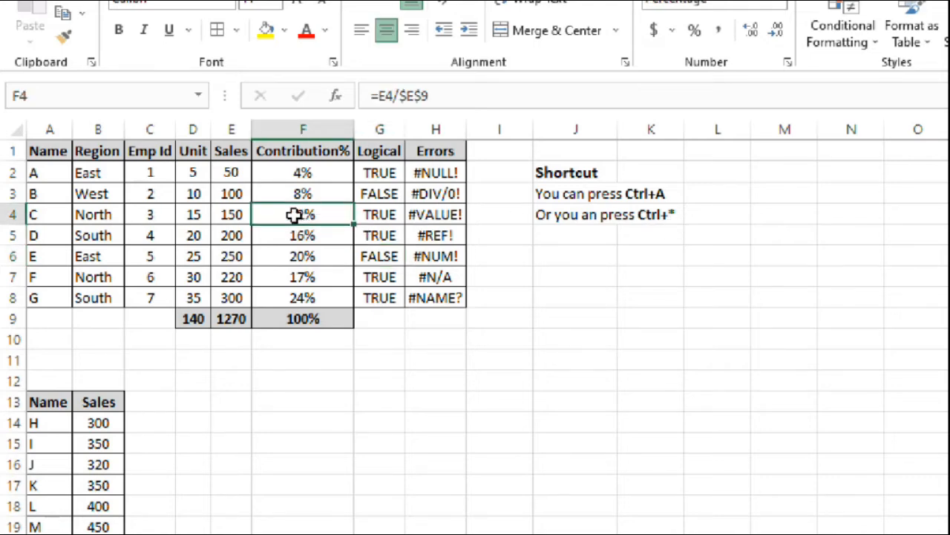
pyautogui.hotkey('ctrl', 'a')
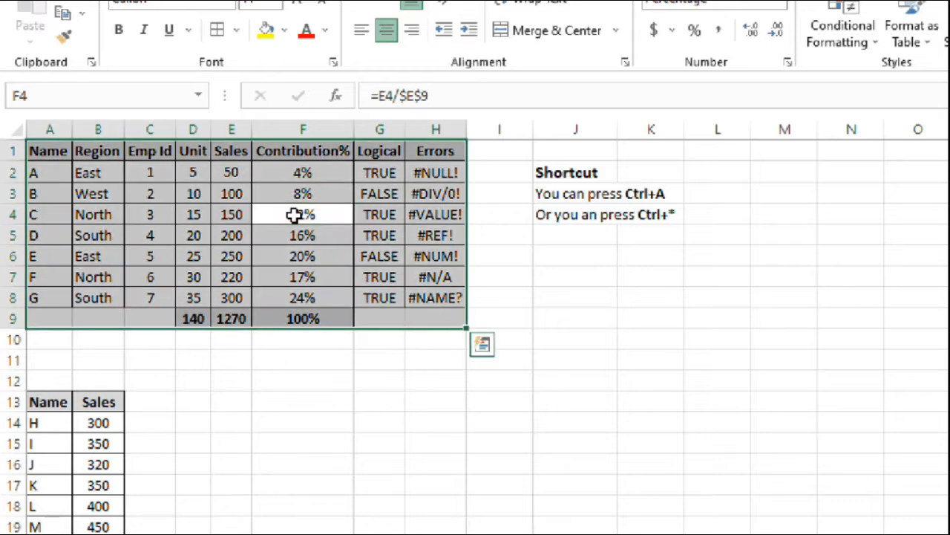
pyautogui.click(295, 215)
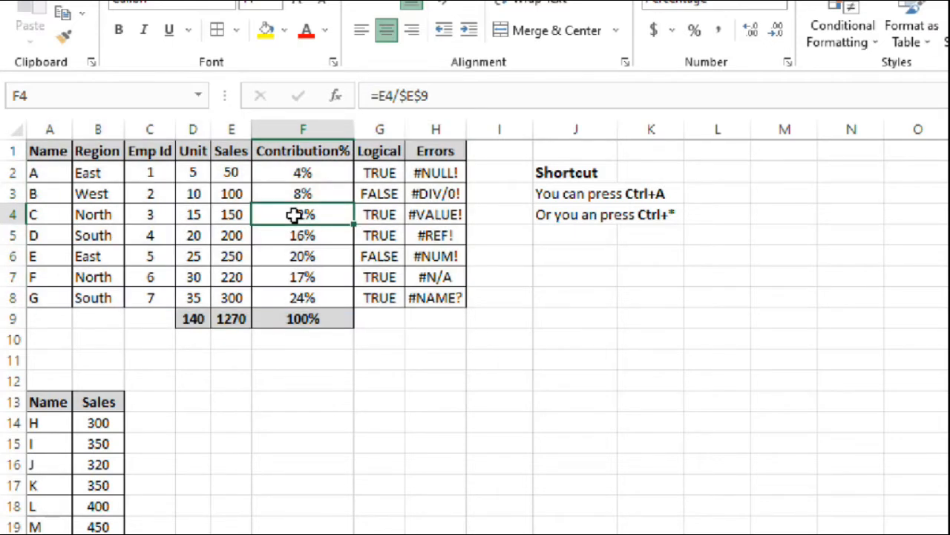
pyautogui.hotkey('ctrl', 'shift', '8')
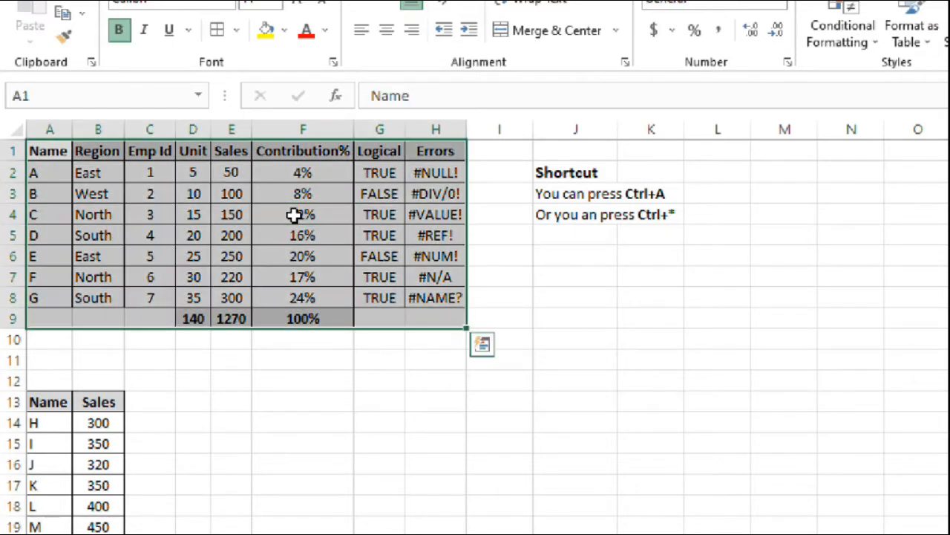
pyautogui.click(295, 215)
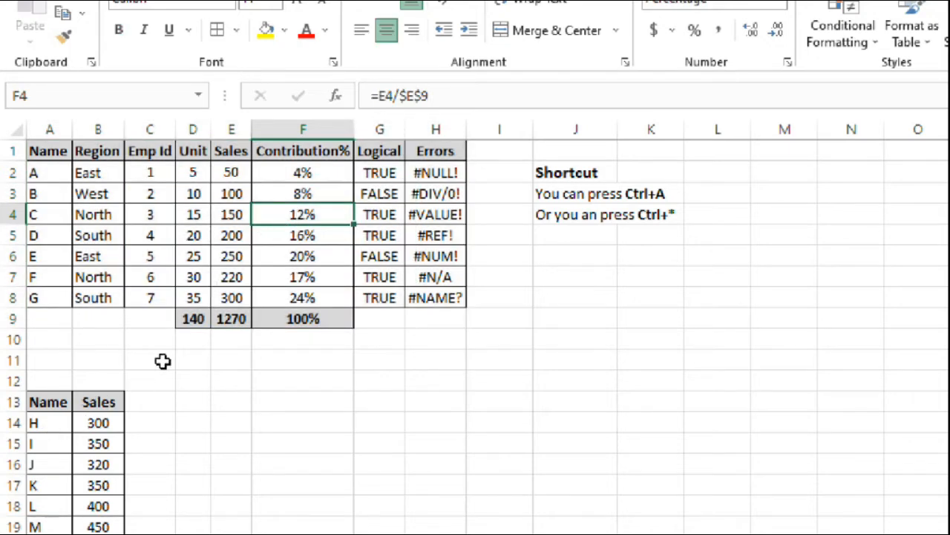
pyautogui.scroll(-1, 163, 361)
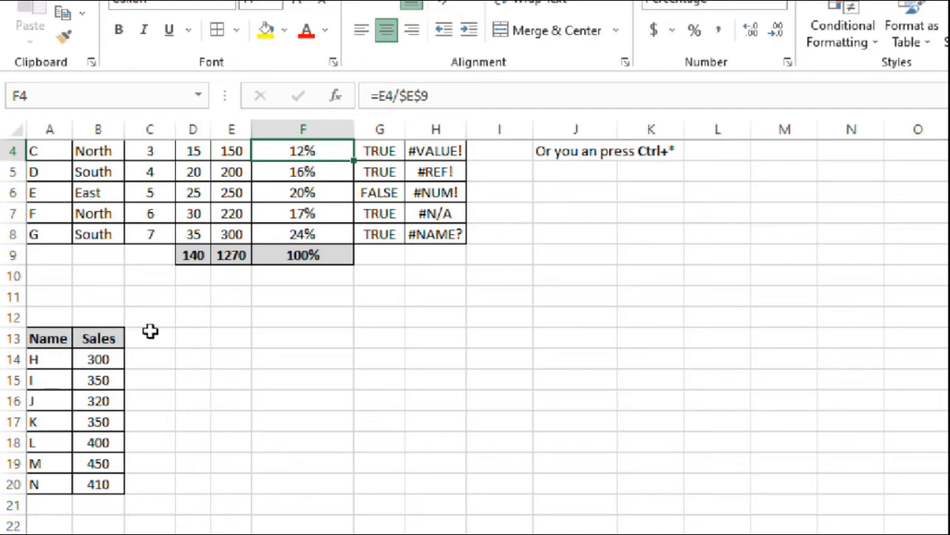
pyautogui.scroll(1, 150, 331)
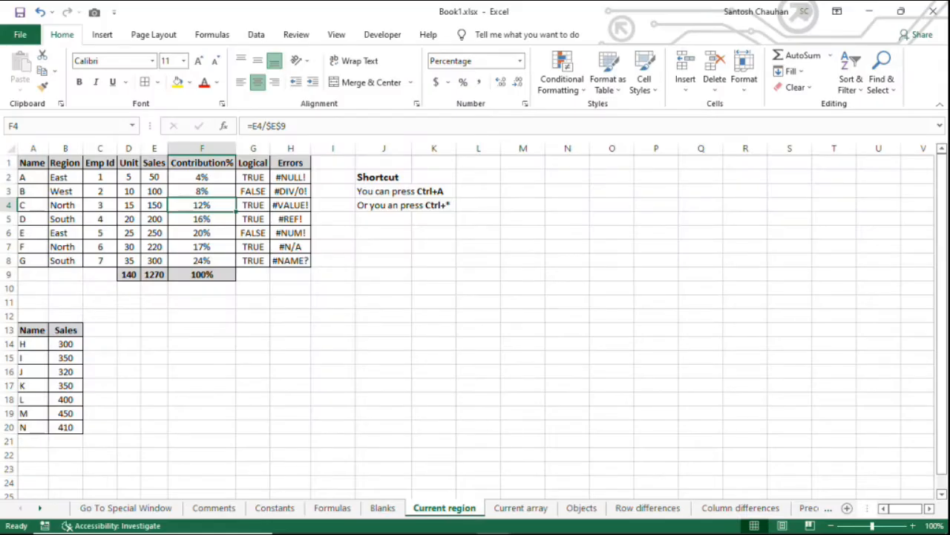
# Select the current region of the upper table around E5 with Go To Special.
pyautogui.click(155, 219)
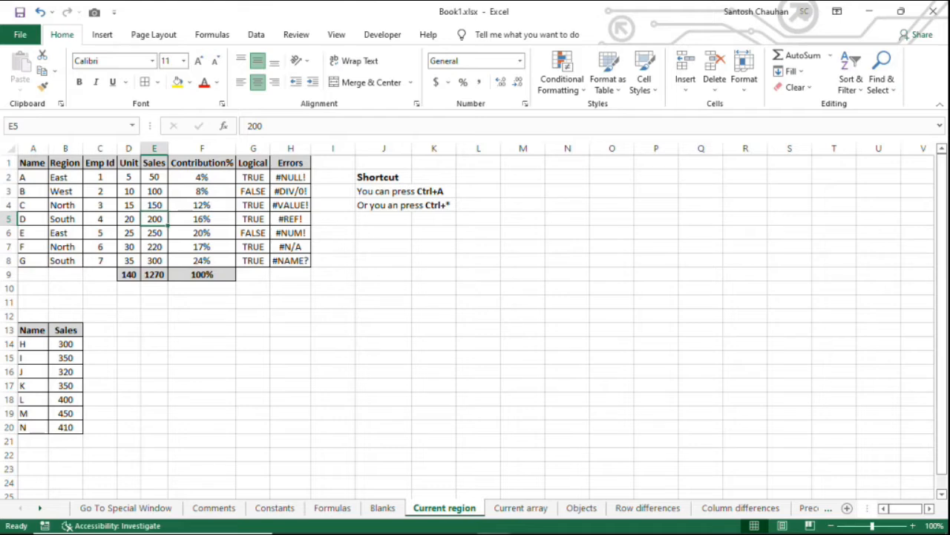
pyautogui.press('F5')
pyautogui.hotkey('alt', 's')
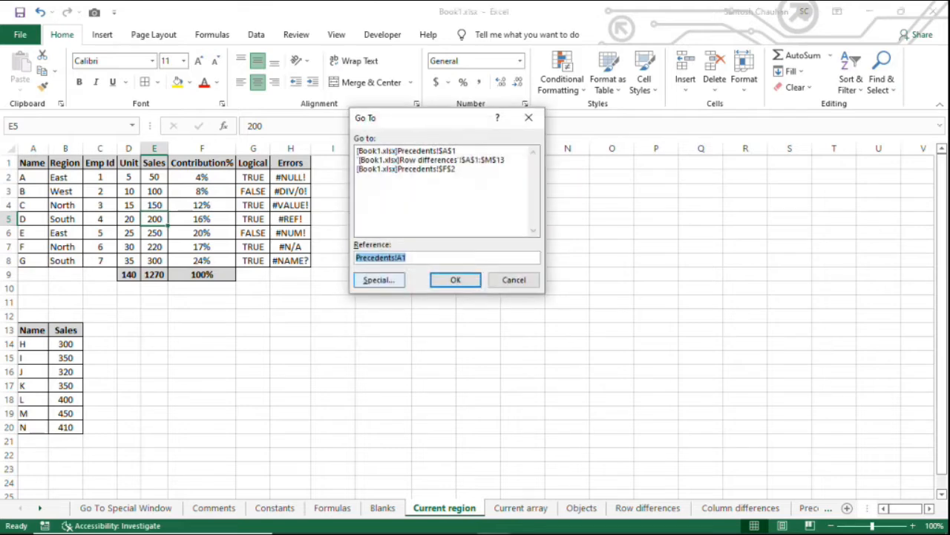
pyautogui.press('r')
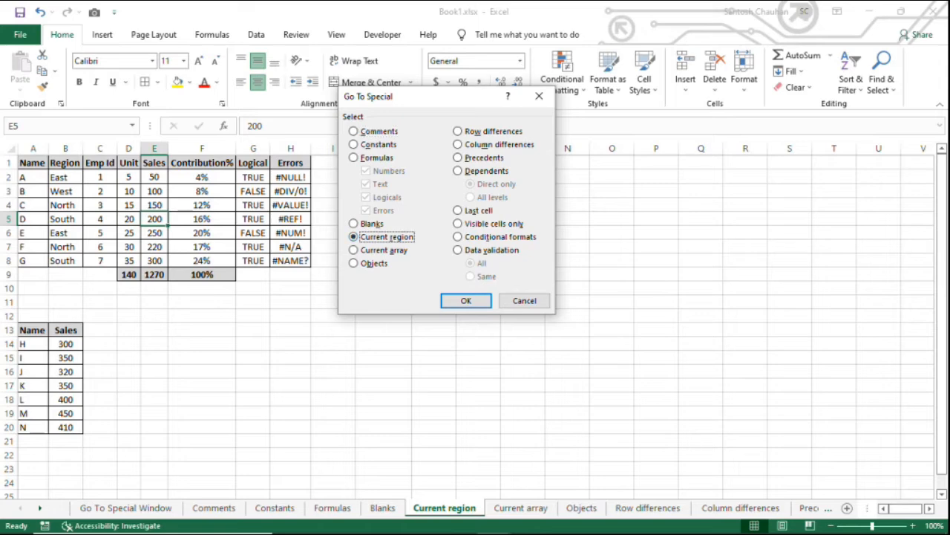
pyautogui.press('Return')
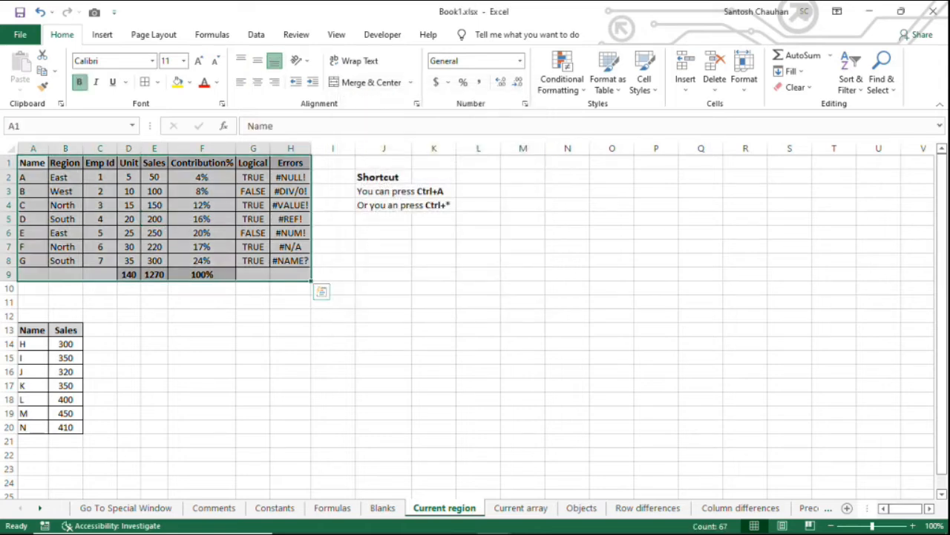
pyautogui.click(202, 234)
# Select the current region of the lower Name and Sales table around B15 with Go To Special.
pyautogui.click(66, 358)
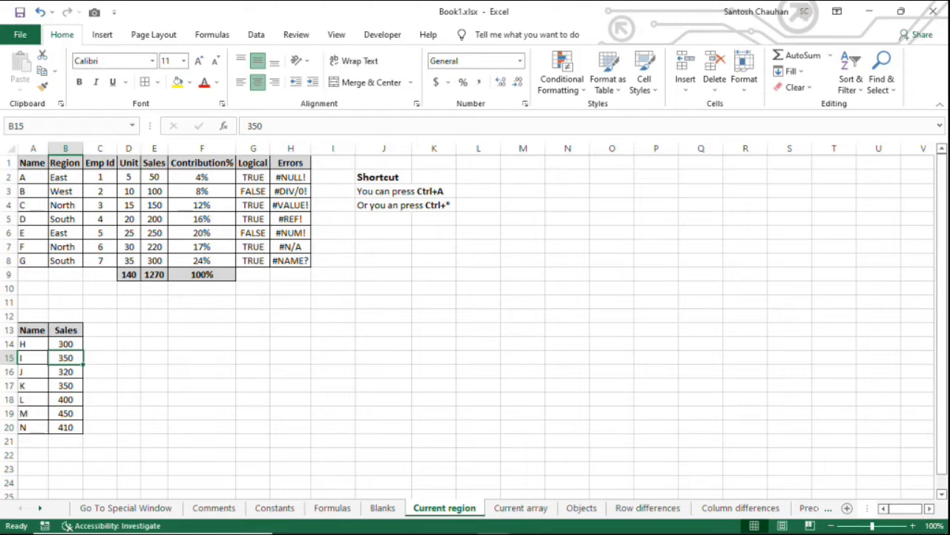
pyautogui.press('F5')
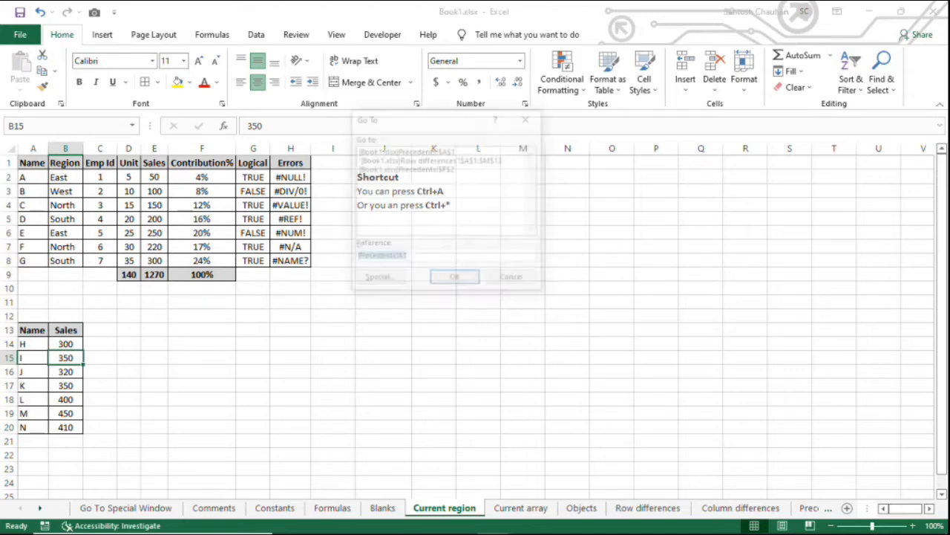
pyautogui.hotkey('alt', 's')
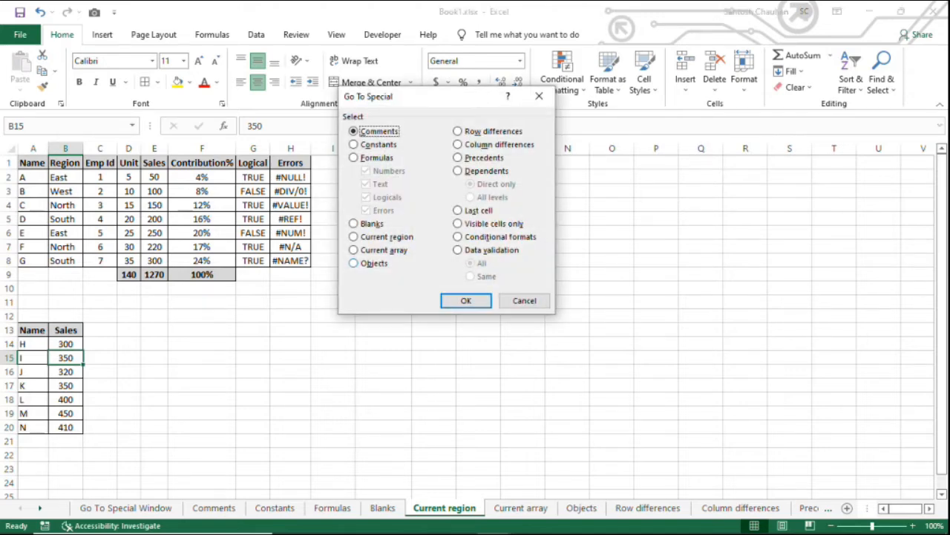
pyautogui.hotkey('alt', 'r')
pyautogui.press('Return')
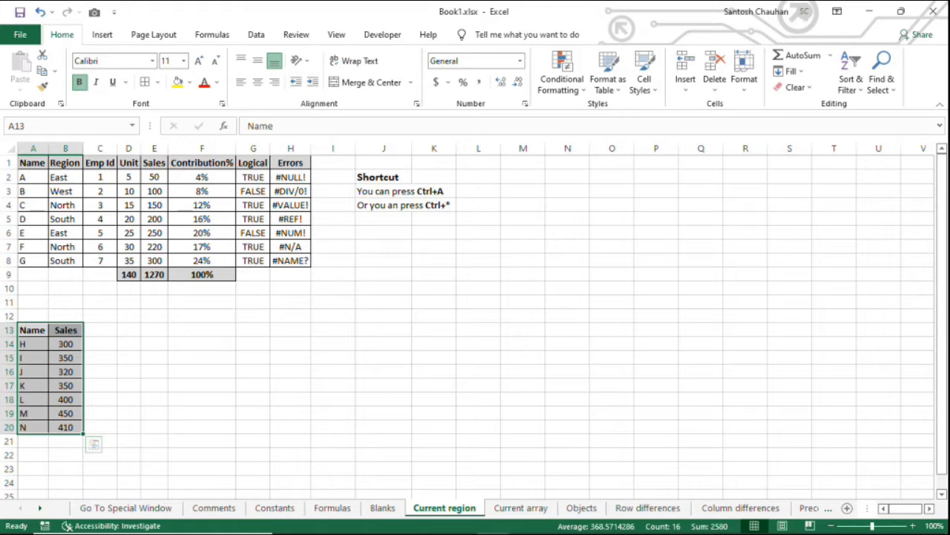
pyautogui.click(101, 289)
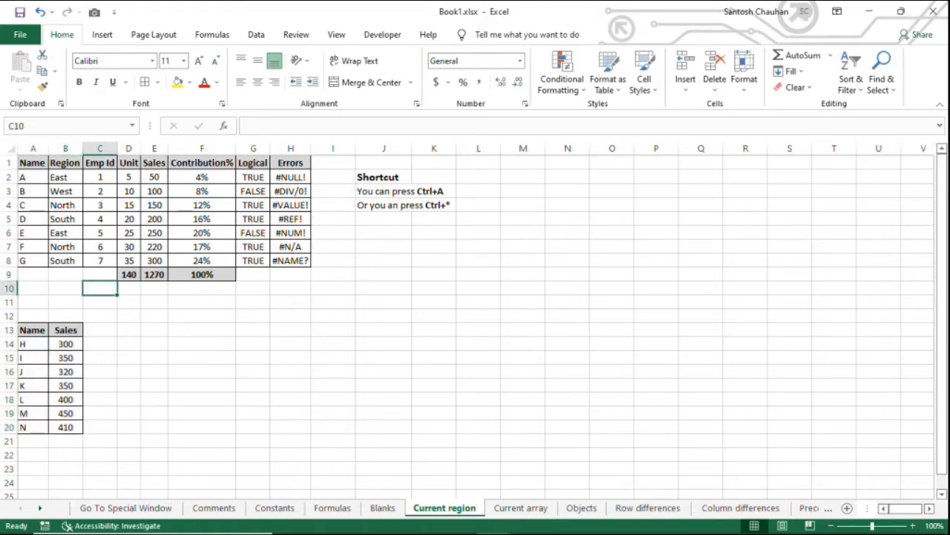
# On the Current array sheet, clear the contents of the second table in A12:E16.
pyautogui.click(520, 508)
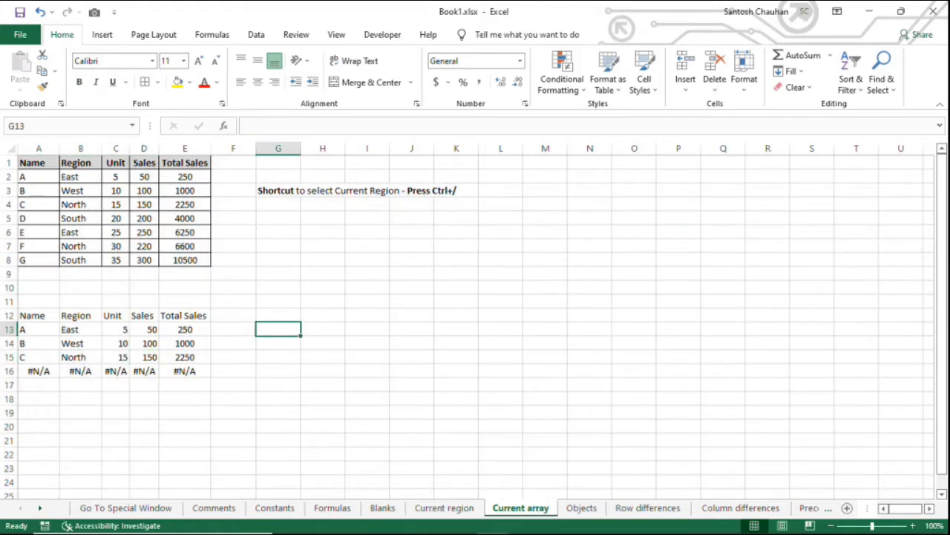
pyautogui.click(116, 204)
pyautogui.moveTo(32, 315); pyautogui.dragTo(185, 371)
pyautogui.press('Delete')
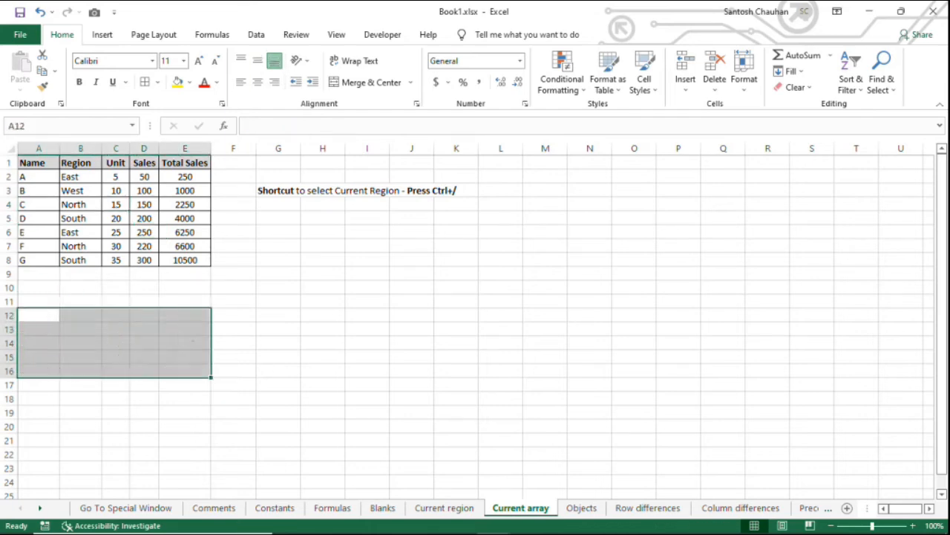
pyautogui.click(278, 218)
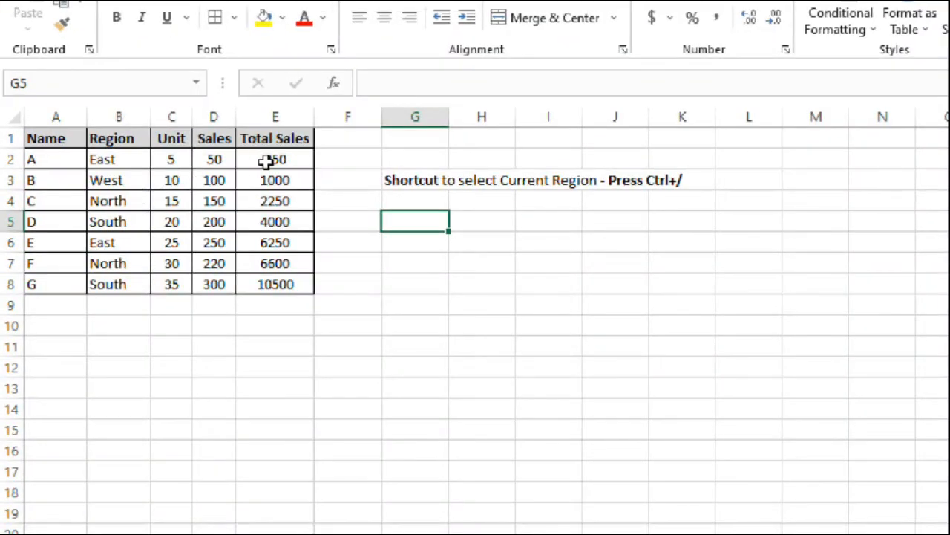
# Inspect the array formula in the Total Sales cells and select its whole array from E4 with the current-array selection command.
pyautogui.click(265, 160)
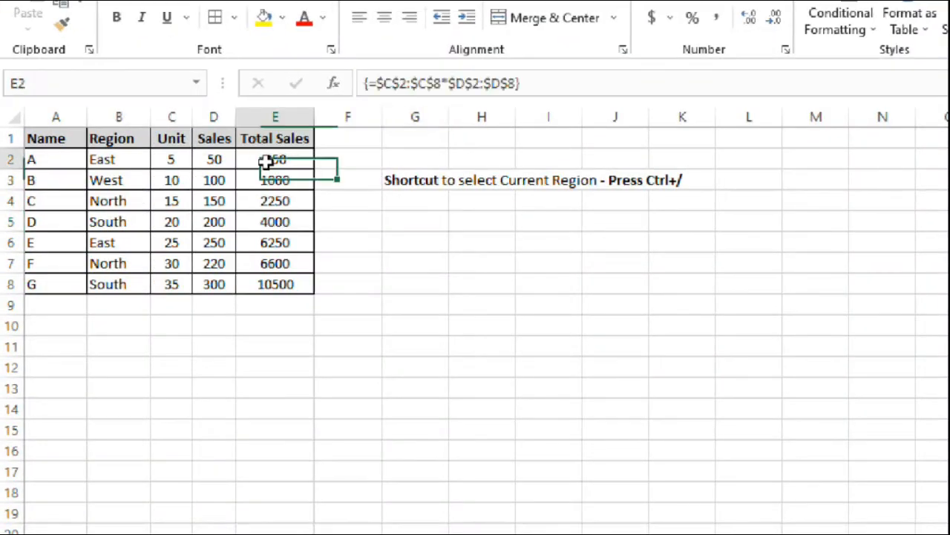
pyautogui.click(271, 199)
pyautogui.click(275, 263)
pyautogui.click(273, 154)
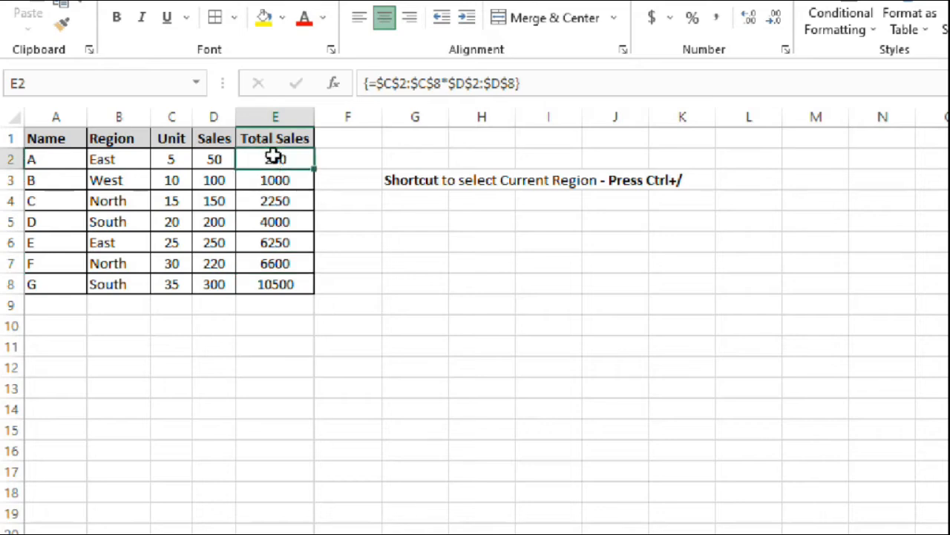
pyautogui.click(287, 181)
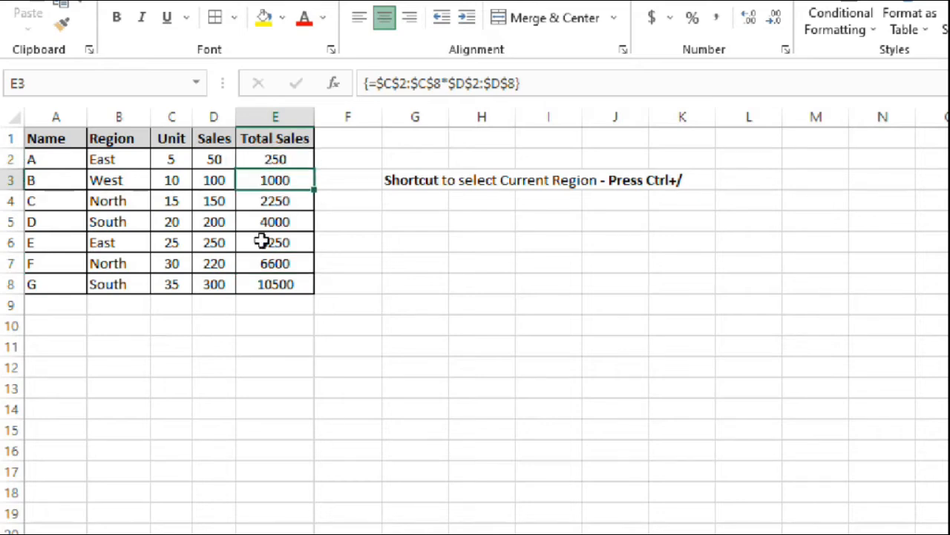
pyautogui.click(265, 243)
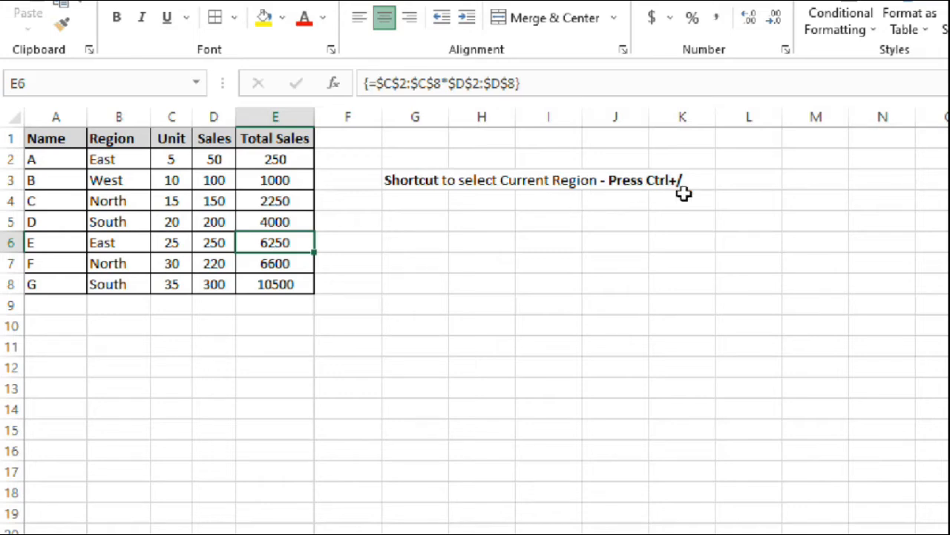
pyautogui.click(253, 200)
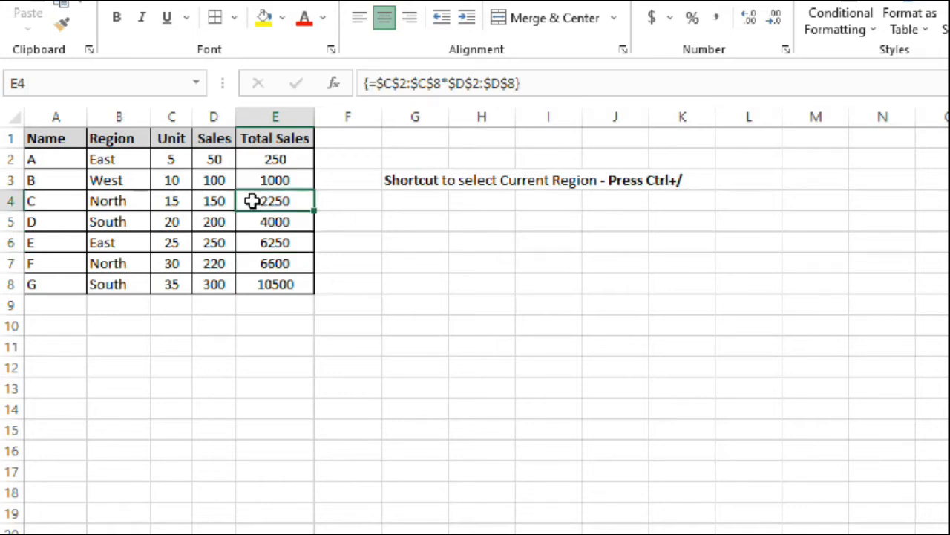
pyautogui.hotkey('ctrl', '/')
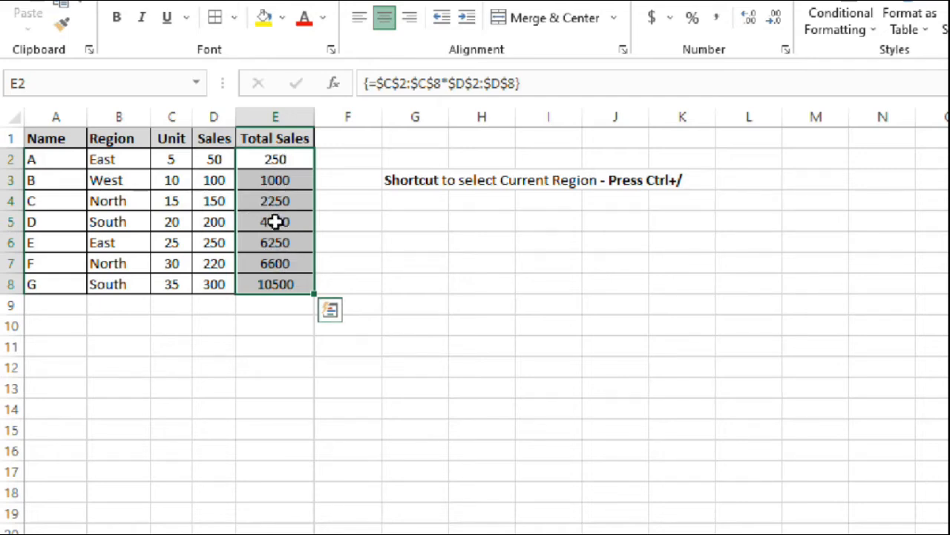
pyautogui.click(267, 182)
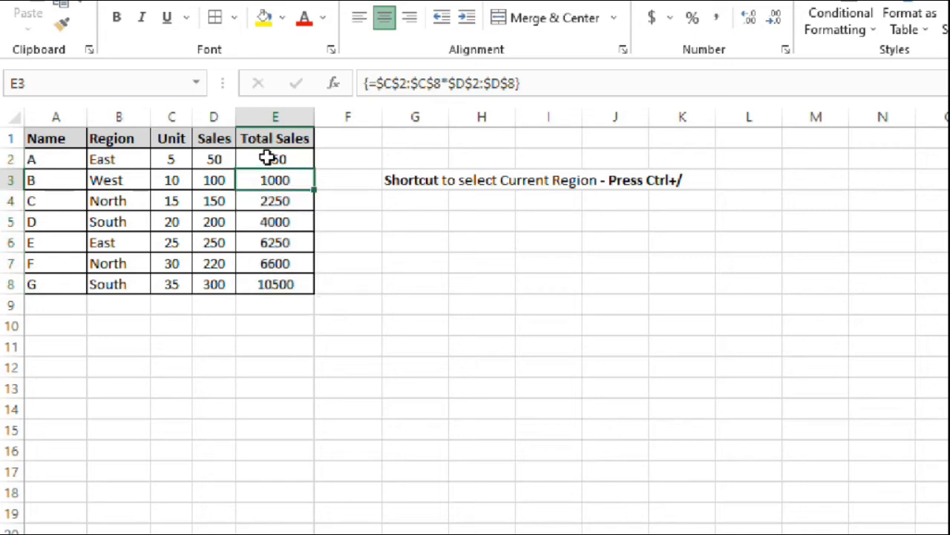
# Enter the formula =OFFSET($A$1,,,4,5) in A10 as a normal formula.
pyautogui.click(67, 327)
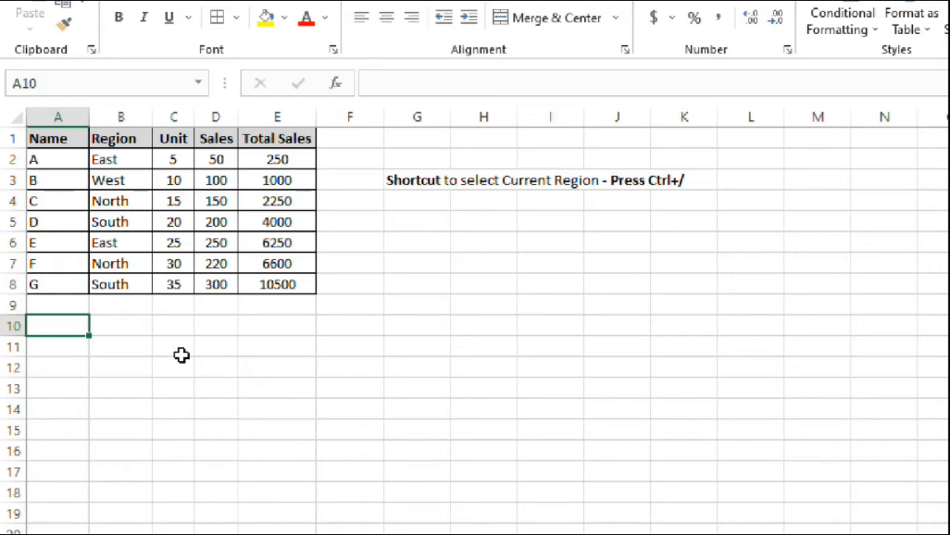
pyautogui.write('=of')
pyautogui.press('Tab')
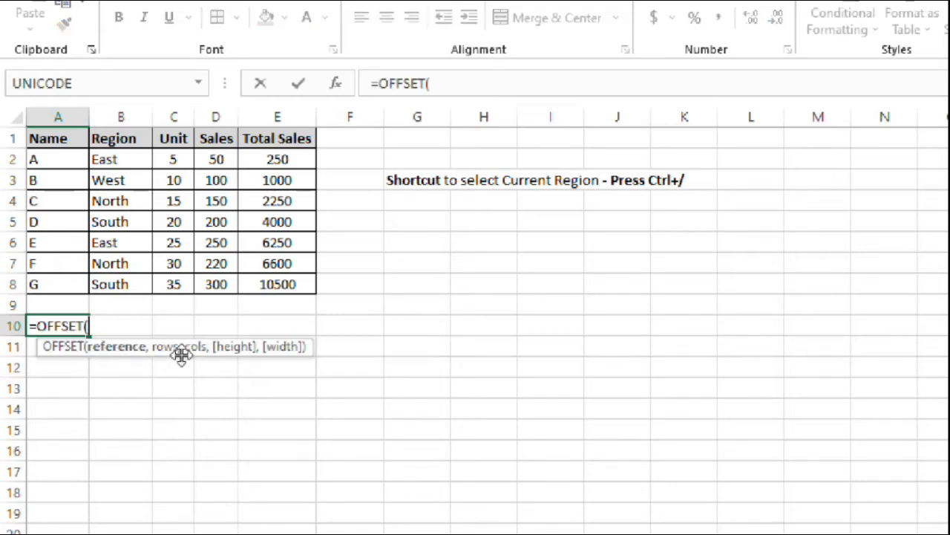
pyautogui.click(51, 136)
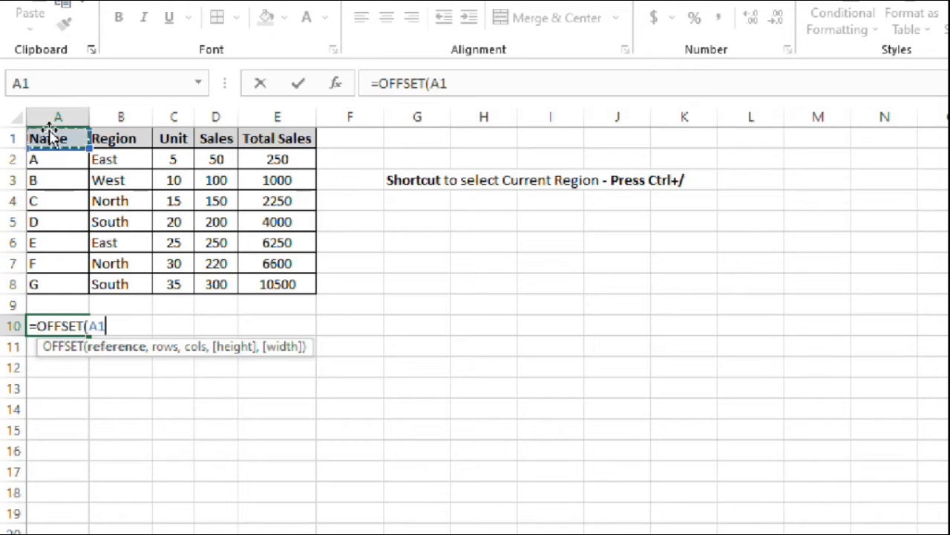
pyautogui.press('F4')
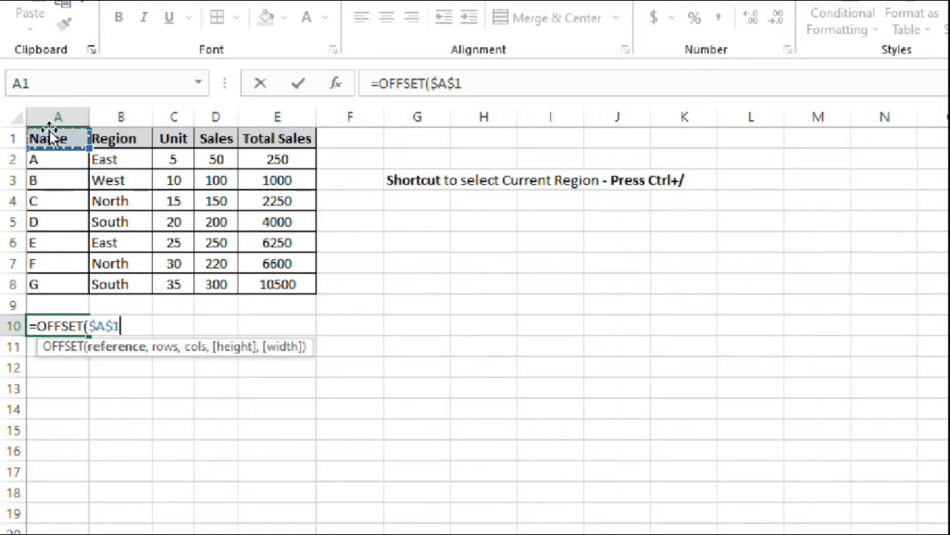
pyautogui.write(',')
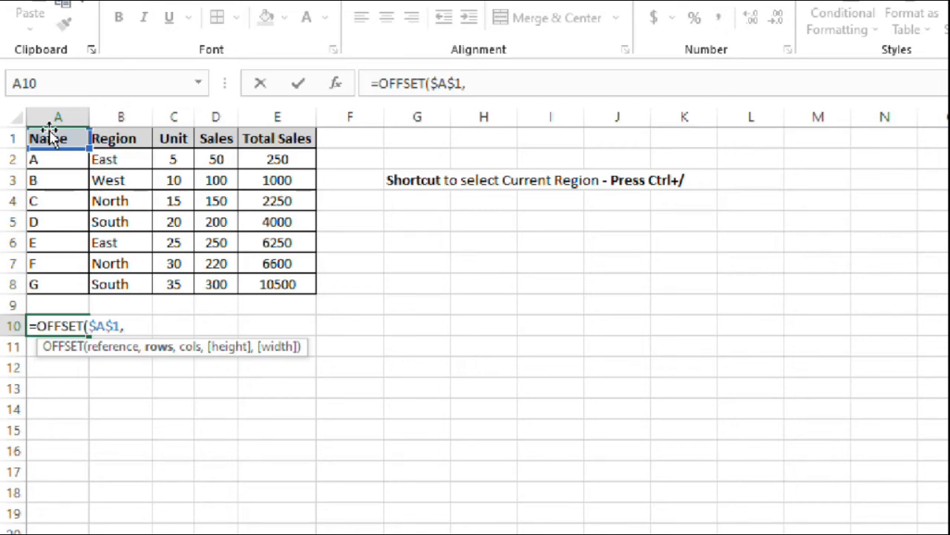
pyautogui.write(',,')
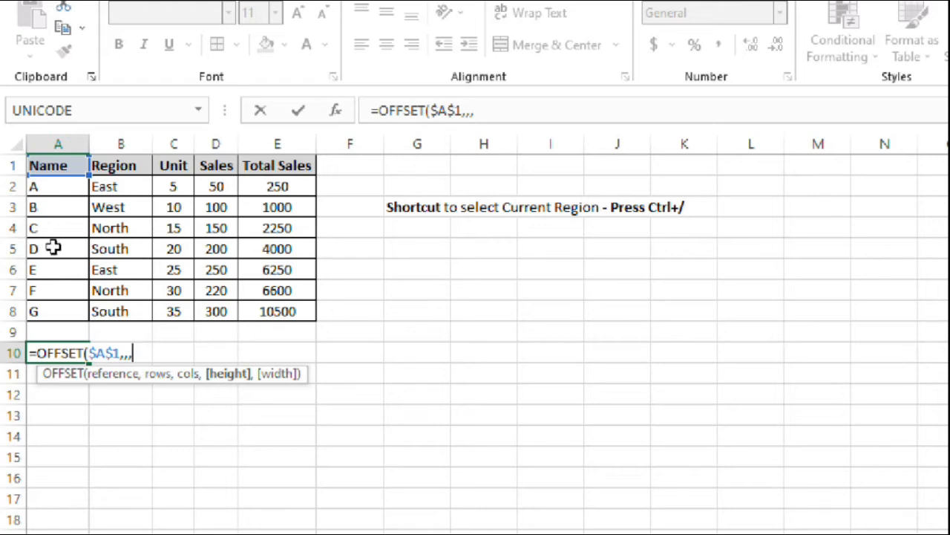
pyautogui.write('4,')
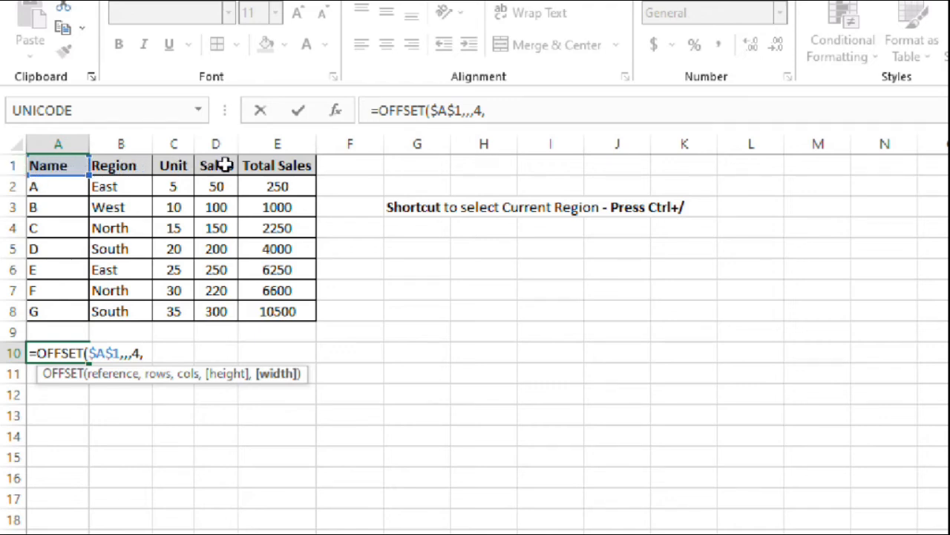
pyautogui.write('5')
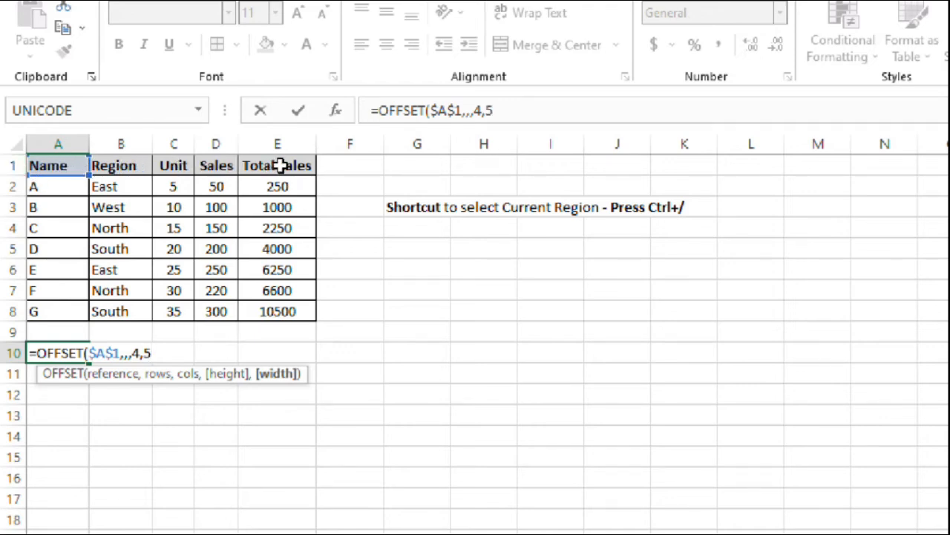
pyautogui.write(')')
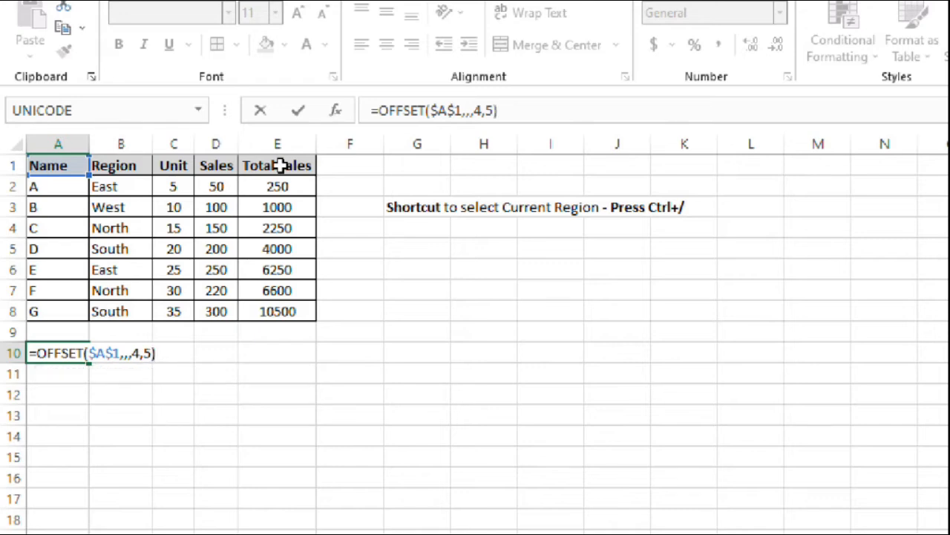
pyautogui.press('Return')
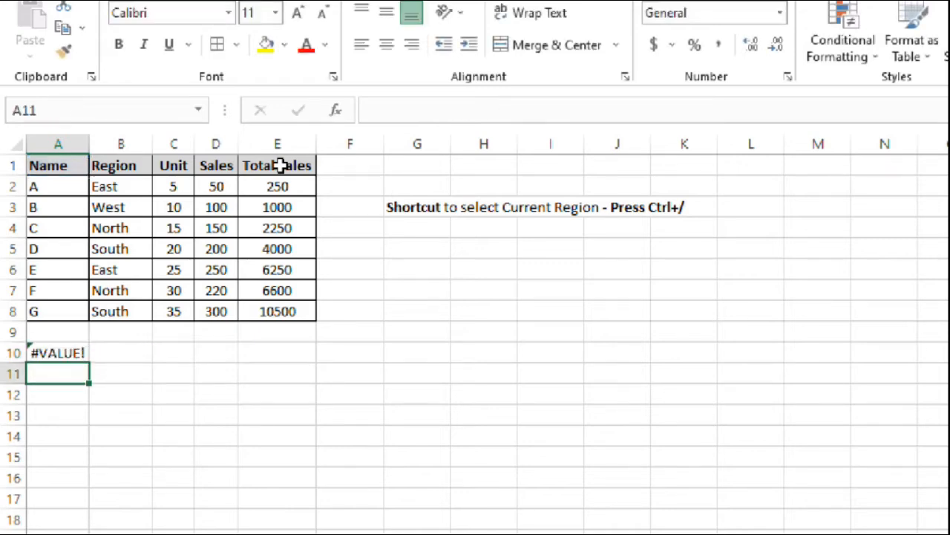
# Re-enter the OFFSET formula in A10 as an array formula.
pyautogui.click(67, 353)
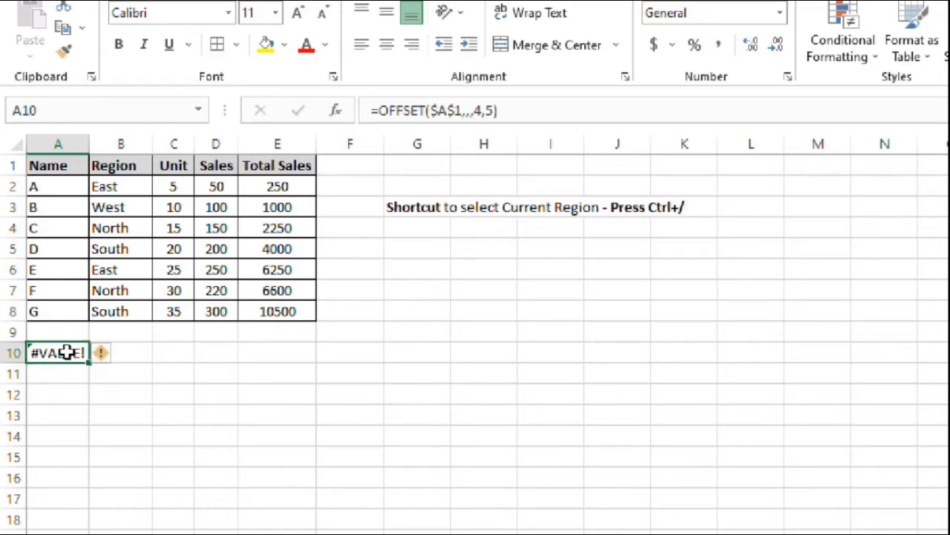
pyautogui.press('F2')
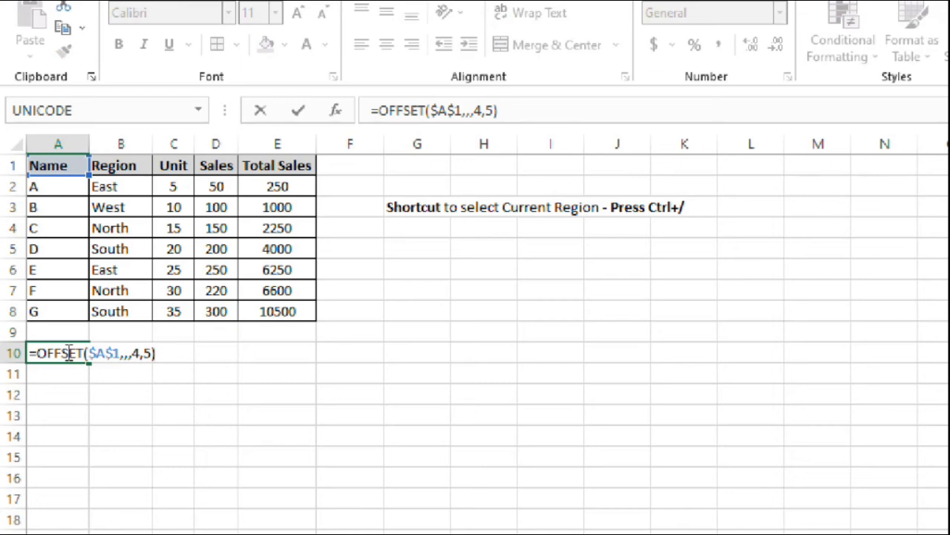
pyautogui.hotkey('ctrl', 'shift', 'Return')
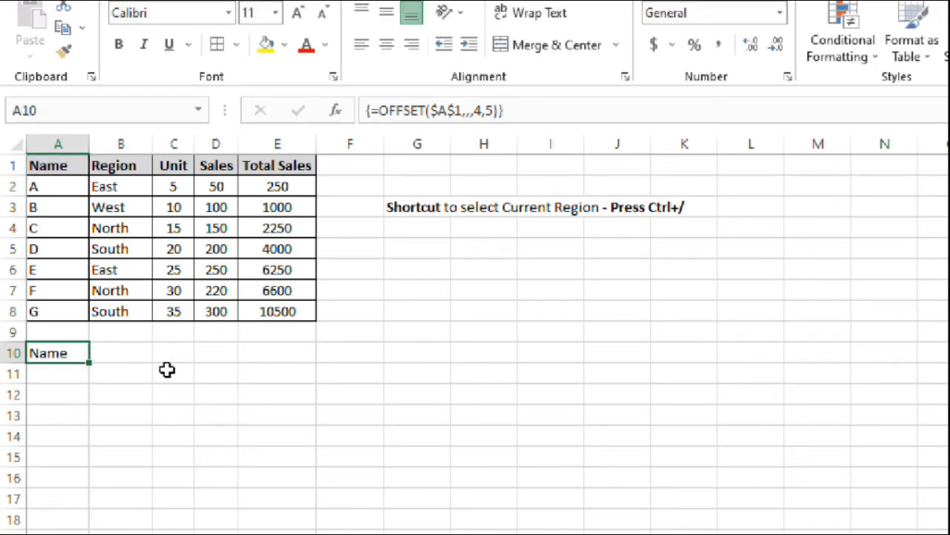
# Extend the OFFSET formula in A10 over A10:E15 as a single array formula.
pyautogui.click(124, 390)
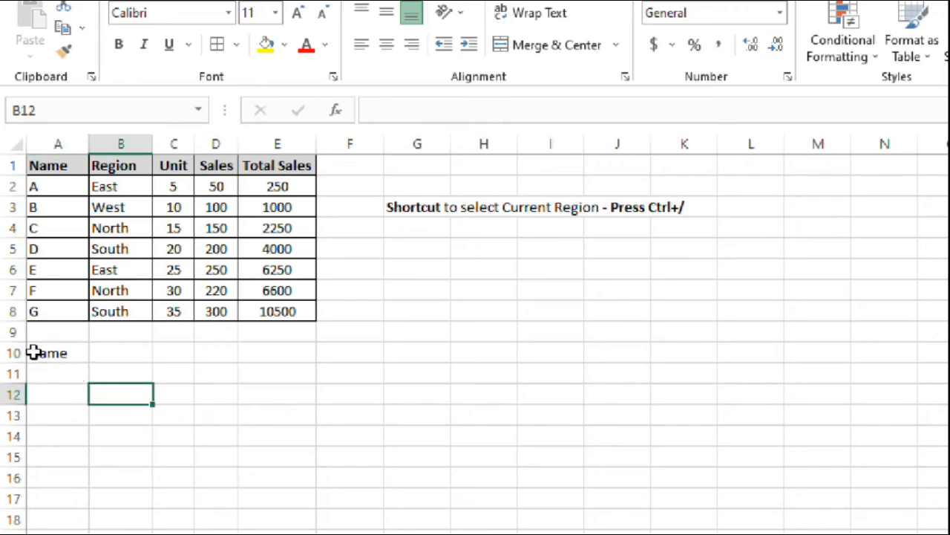
pyautogui.click(38, 353)
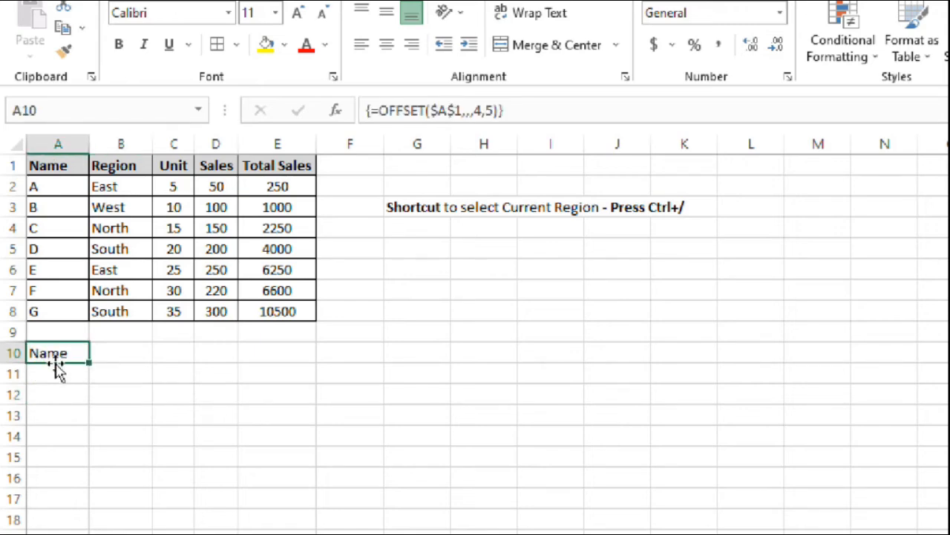
pyautogui.click(80, 410)
pyautogui.moveTo(57, 349); pyautogui.dragTo(274, 460)
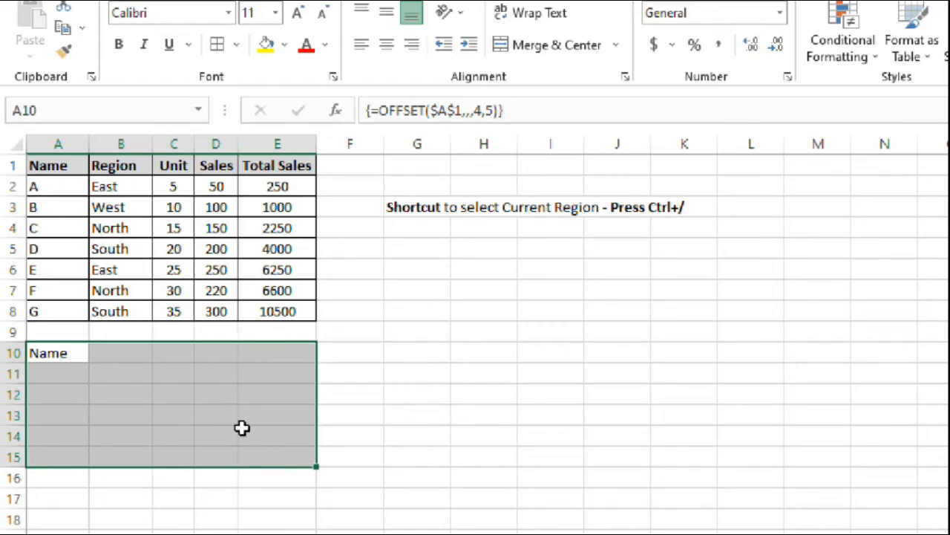
pyautogui.press('F2')
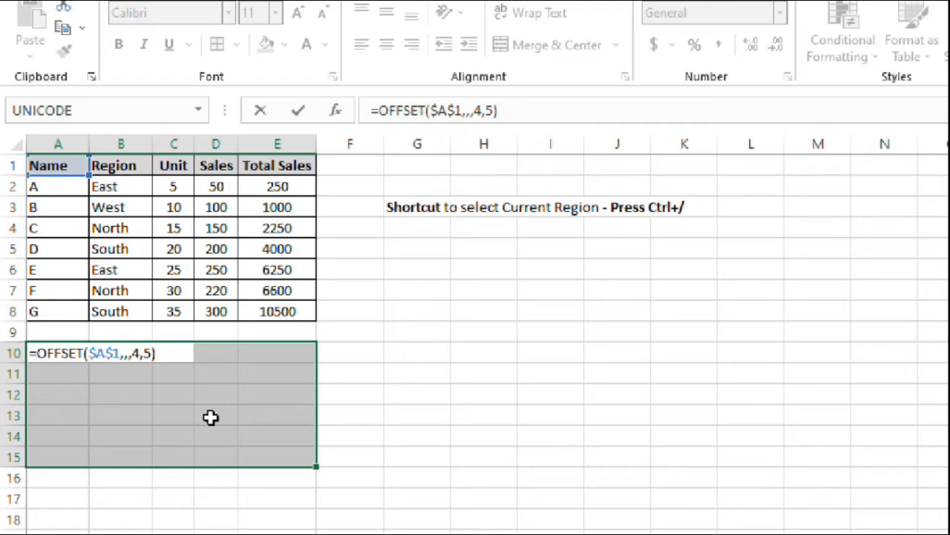
pyautogui.hotkey('ctrl', 'shift', 'Return')
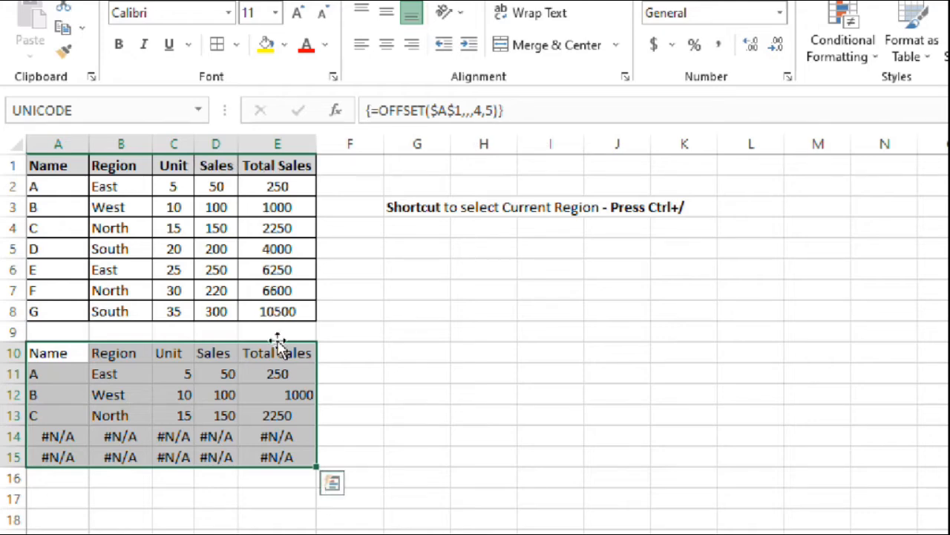
# Starting from E12, select the whole OFFSET array using the Current array option of Go To Special.
pyautogui.click(276, 395)
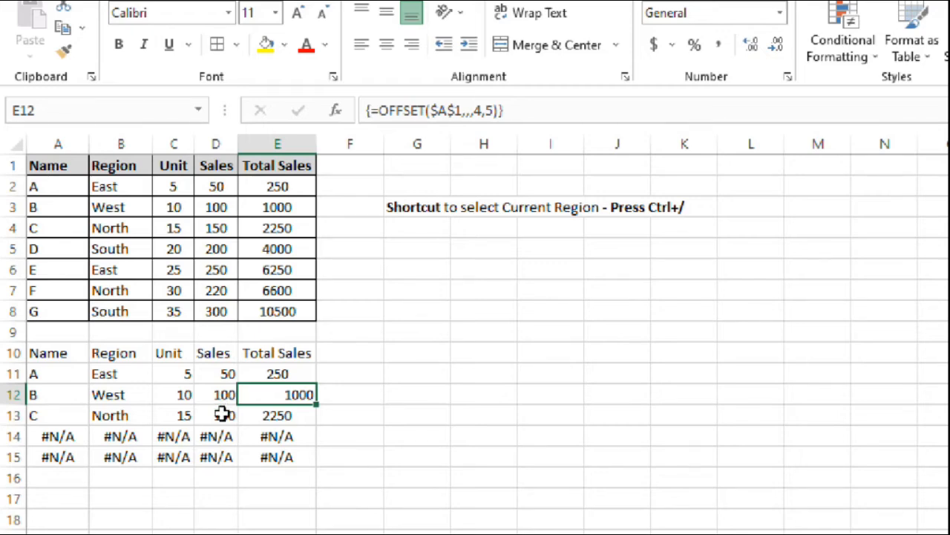
pyautogui.hotkey('ctrl', 'g')
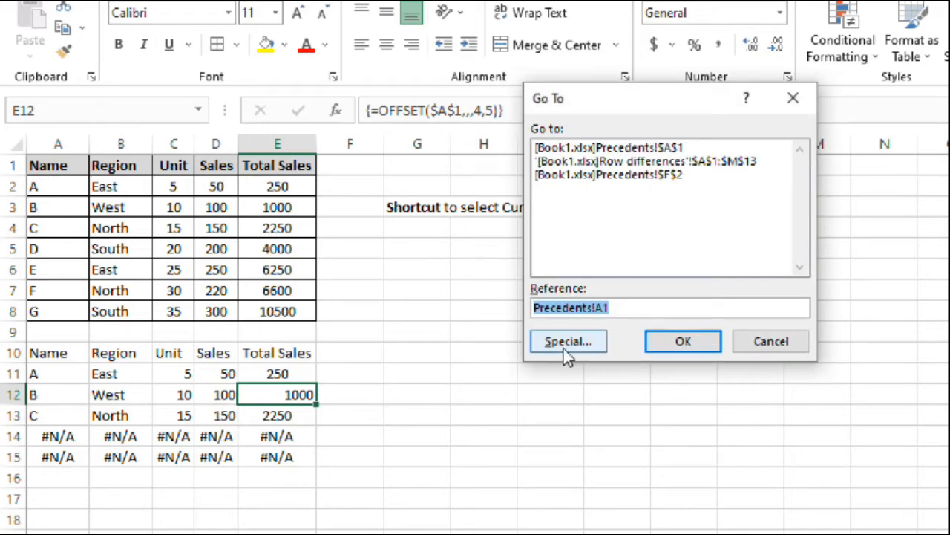
pyautogui.click(564, 341)
pyautogui.click(556, 301)
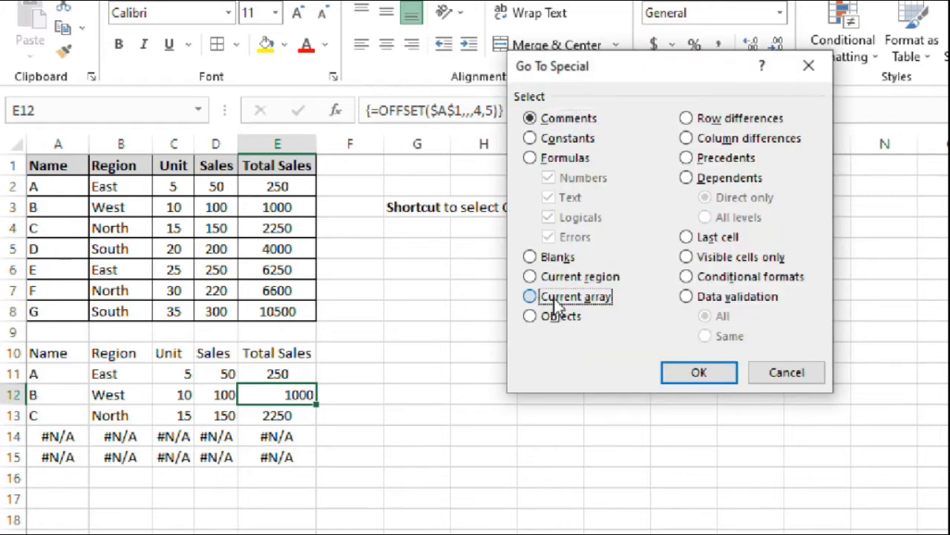
pyautogui.click(683, 371)
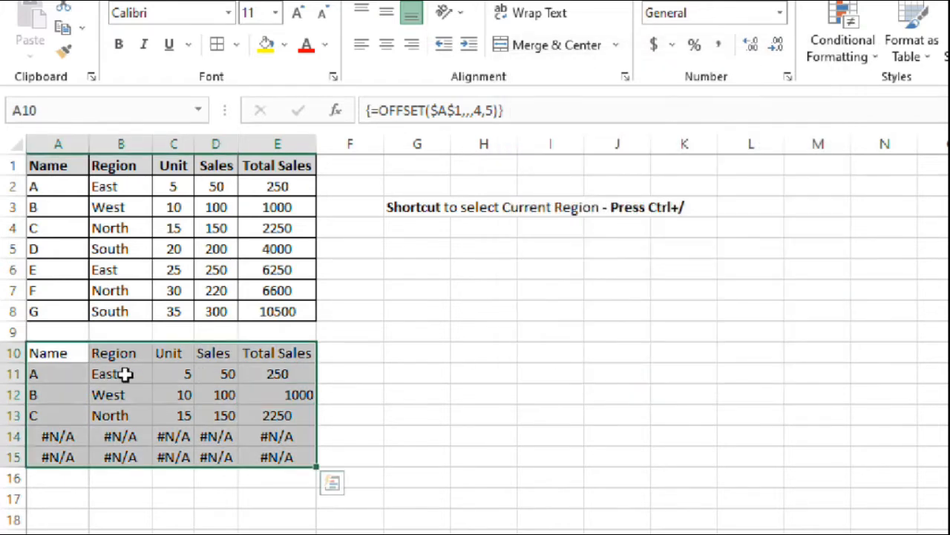
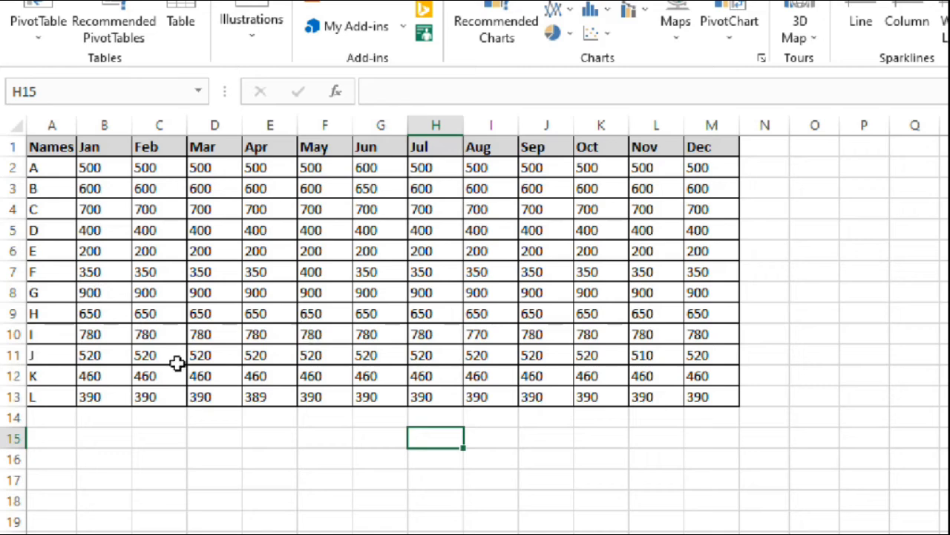
# Examine columns A to E and the monthly values in B2:M13 on the Row differences sheet.
pyautogui.click(49, 123)
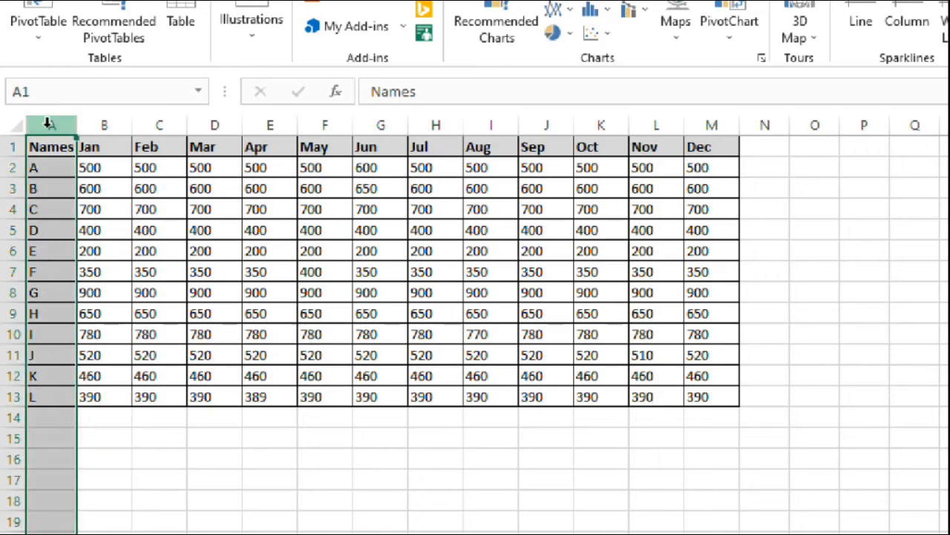
pyautogui.click(106, 123)
pyautogui.click(159, 124)
pyautogui.click(210, 127)
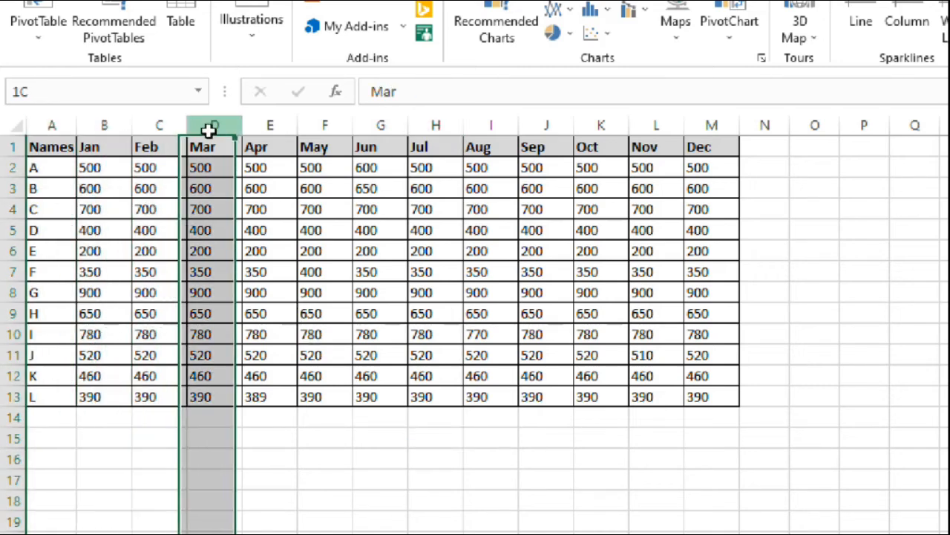
pyautogui.click(271, 124)
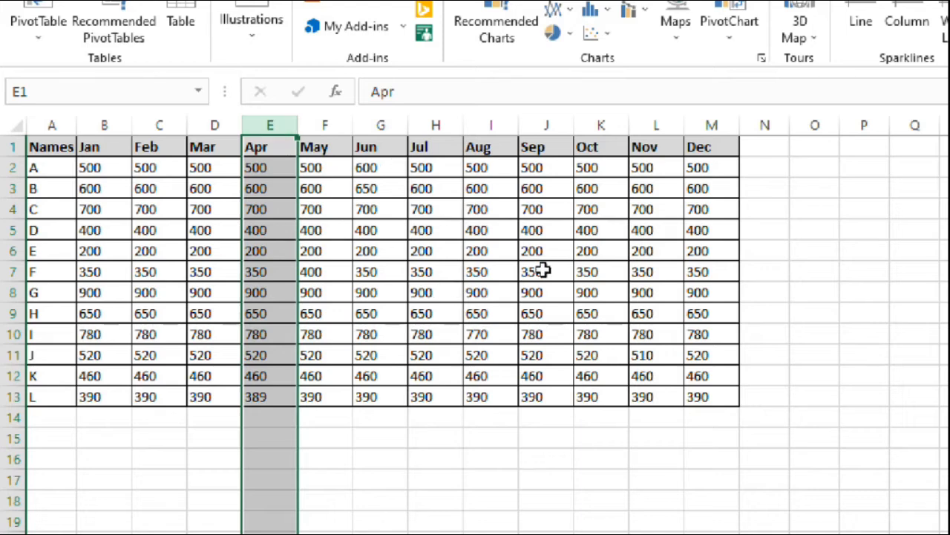
pyautogui.click(437, 287)
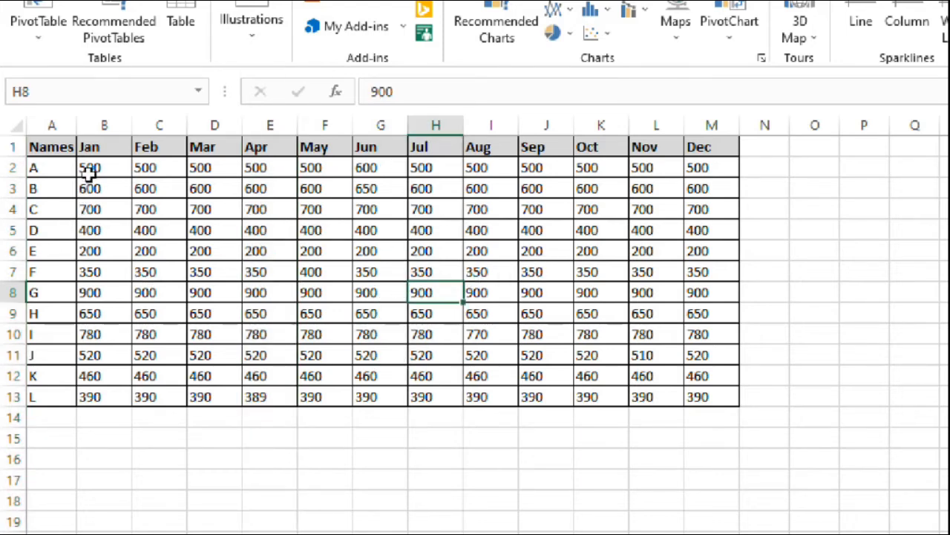
pyautogui.moveTo(89, 173); pyautogui.dragTo(702, 396)
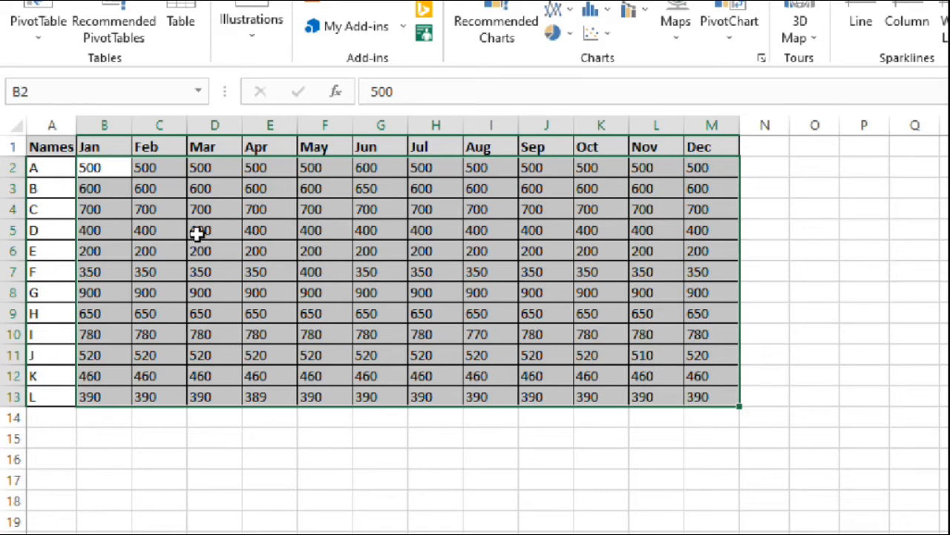
pyautogui.click(157, 227)
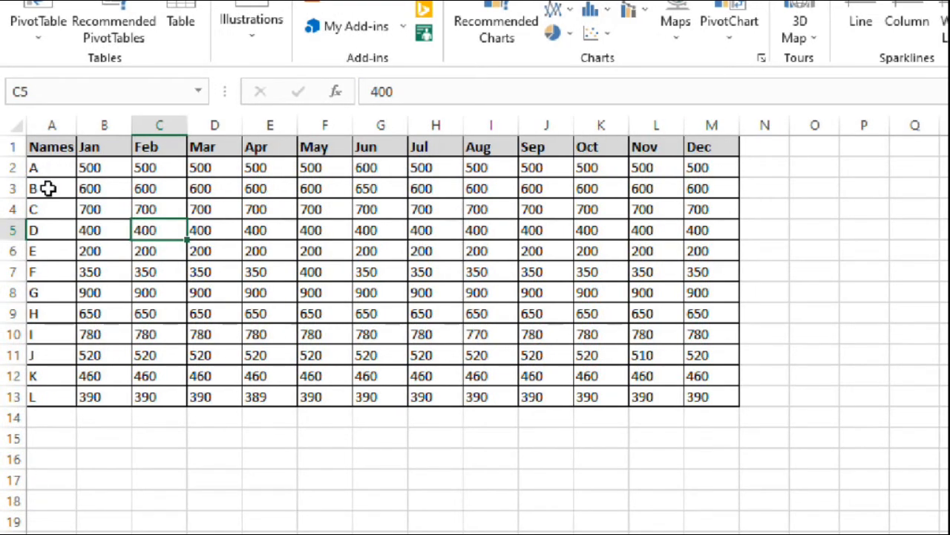
# Select the row differences within B2:M13 with Go To Special and fill those cells yellow.
pyautogui.moveTo(92, 170); pyautogui.dragTo(712, 397)
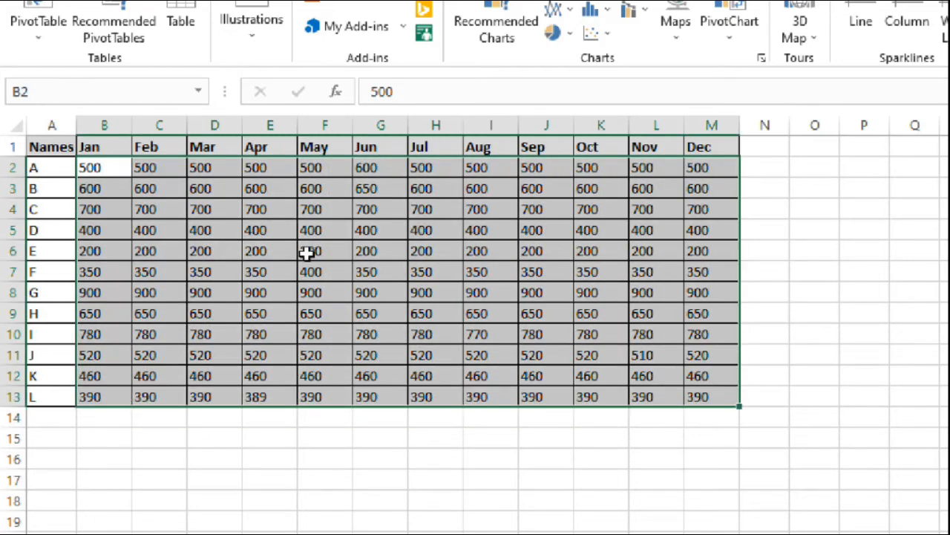
pyautogui.hotkey('ctrl', 'g')
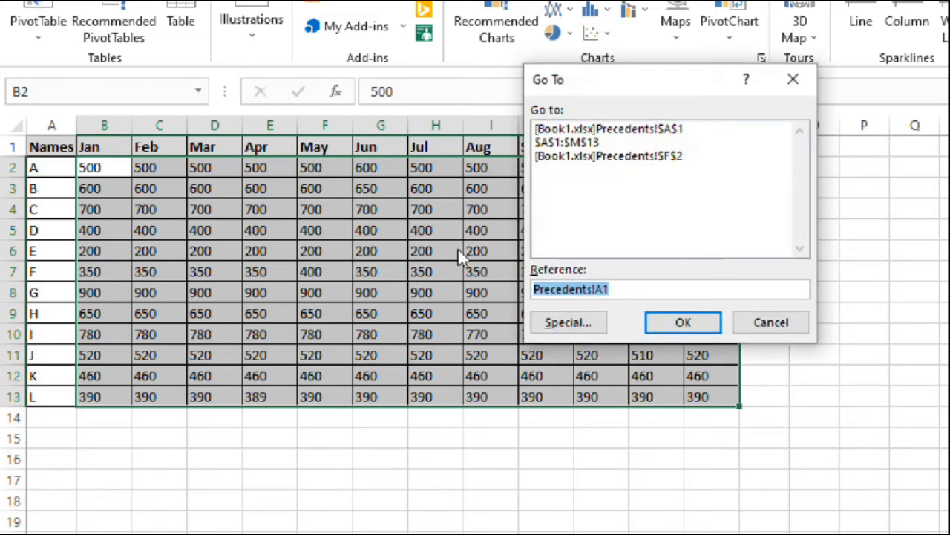
pyautogui.click(592, 321)
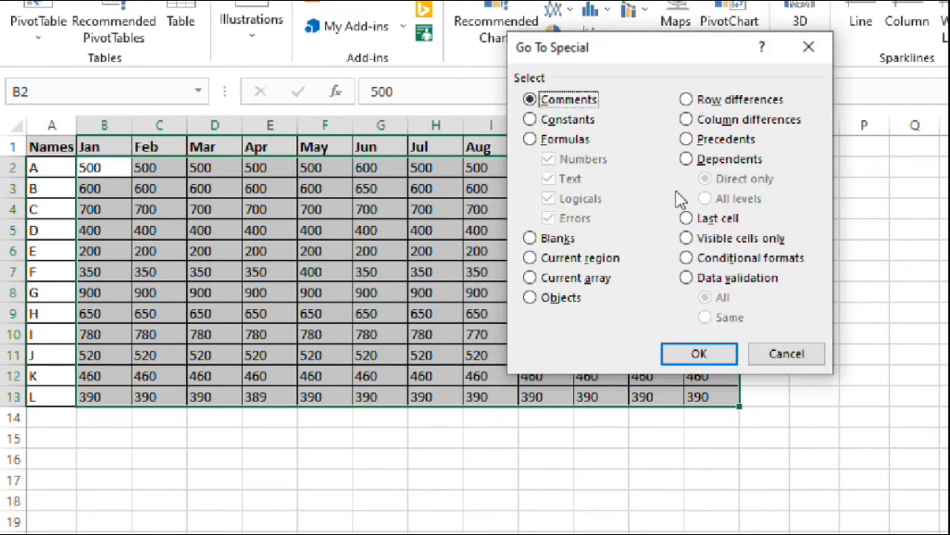
pyautogui.click(701, 101)
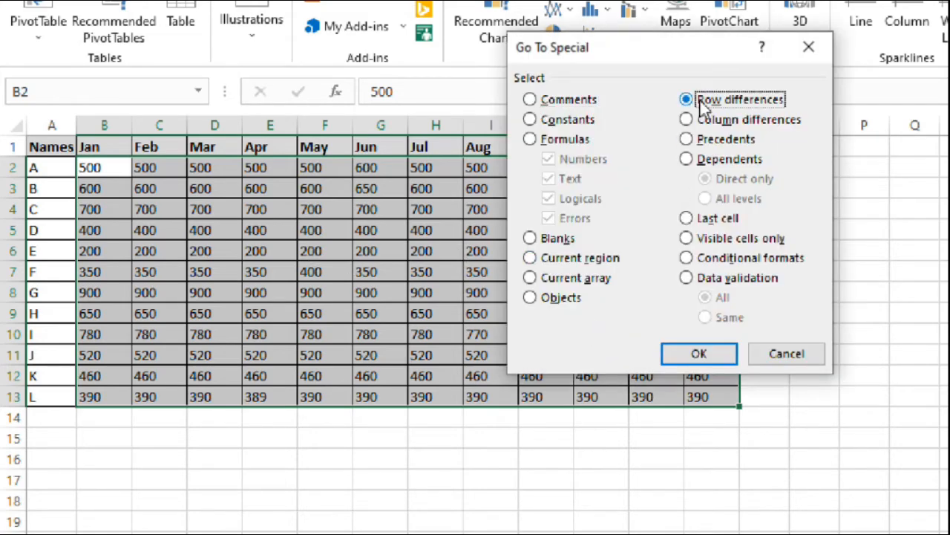
pyautogui.click(706, 354)
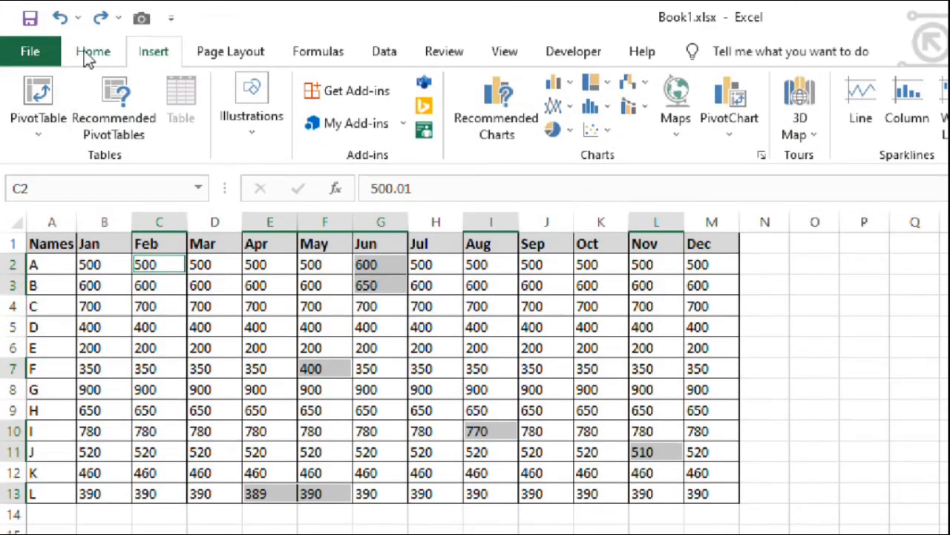
pyautogui.click(86, 52)
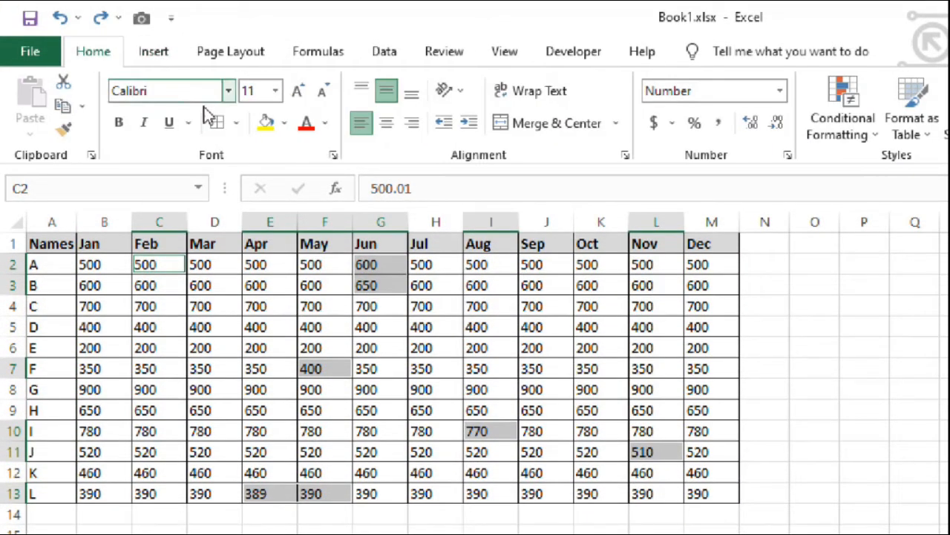
pyautogui.click(273, 125)
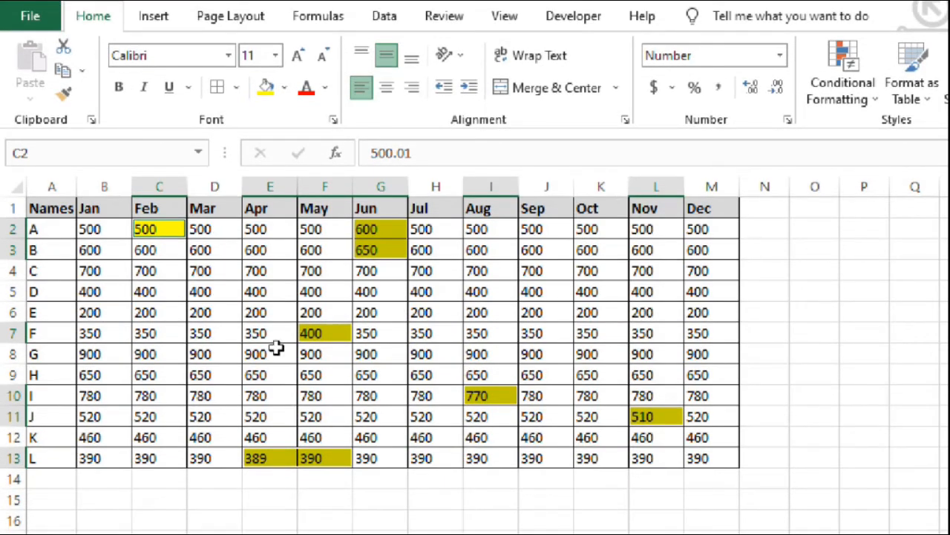
pyautogui.click(306, 271)
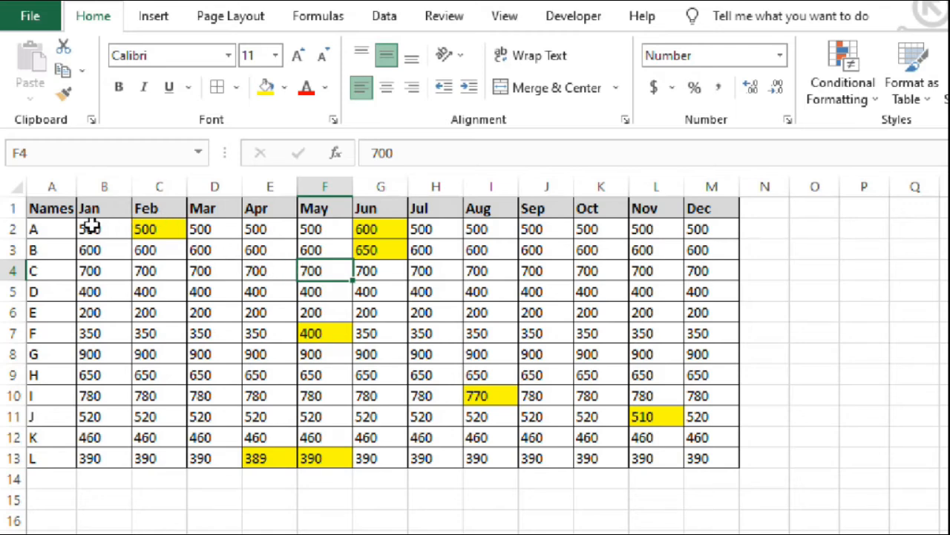
# Check the stored values of highlighted cells C2, F7, I10 and L11 against their rows.
pyautogui.click(149, 232)
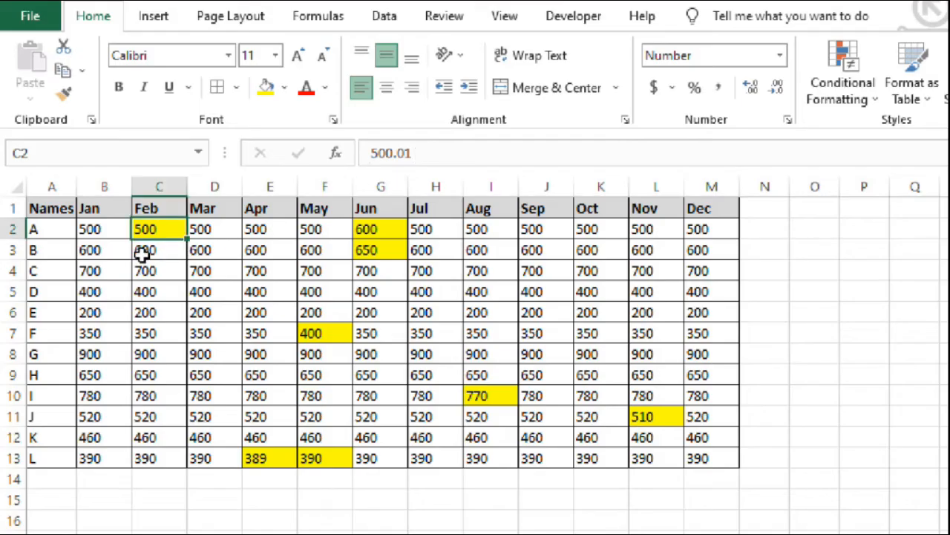
pyautogui.click(144, 270)
pyautogui.click(305, 334)
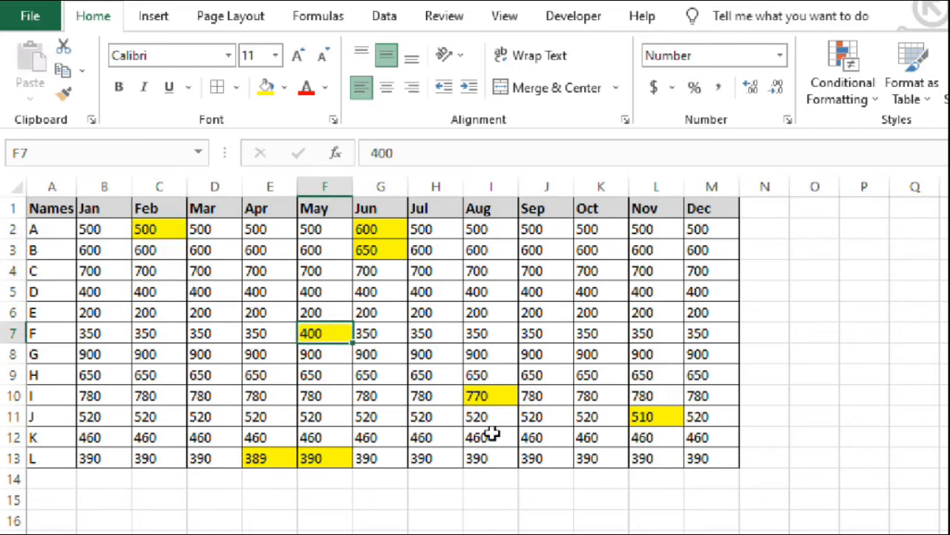
pyautogui.click(487, 398)
pyautogui.click(637, 420)
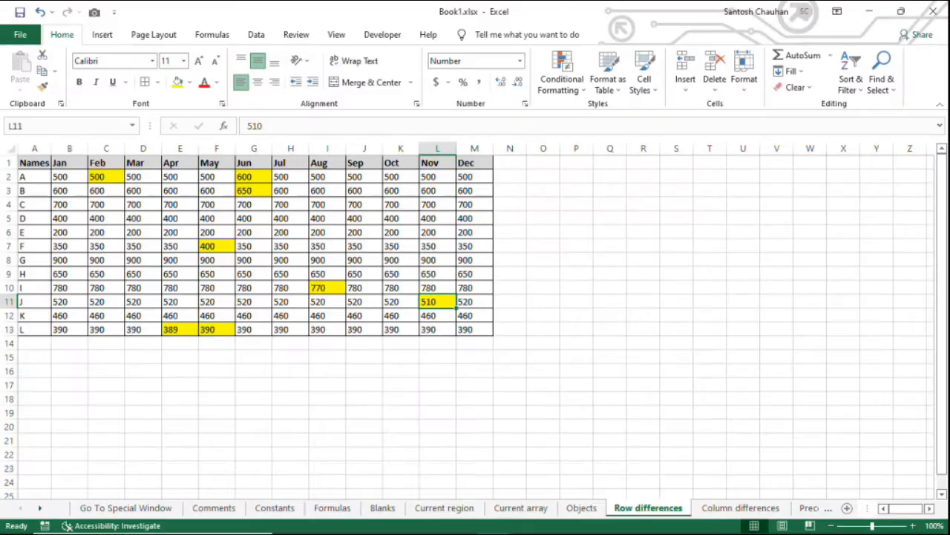
# On the Column differences sheet, select the column differences within B2:M13 with Go To Special and fill them yellow.
pyautogui.hotkey('ctrl', 'pagedown')
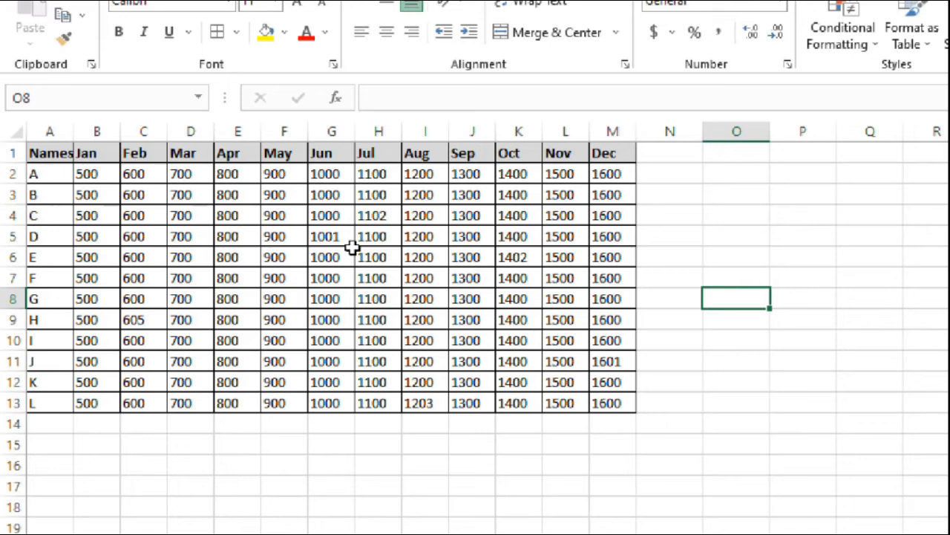
pyautogui.moveTo(93, 178); pyautogui.dragTo(602, 412)
pyautogui.hotkey('shift', 'Up')
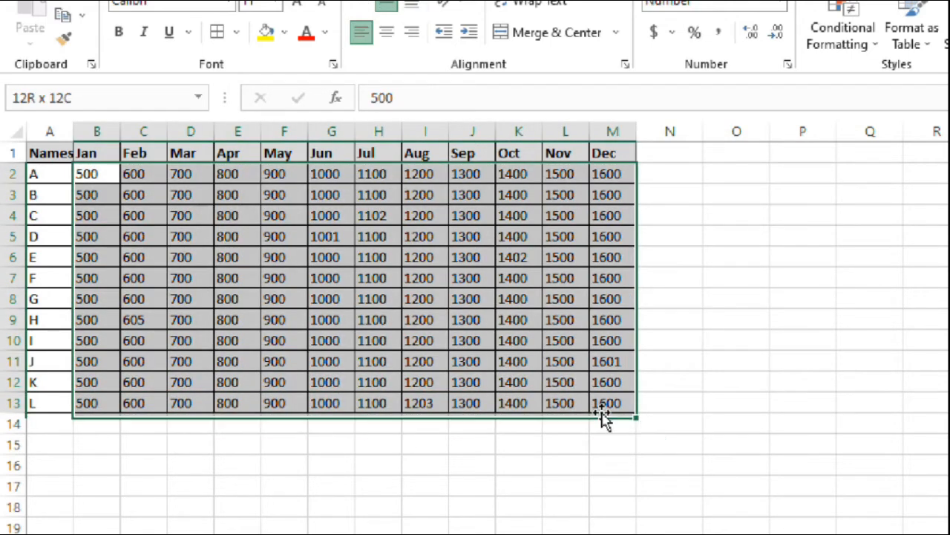
pyautogui.press('F5')
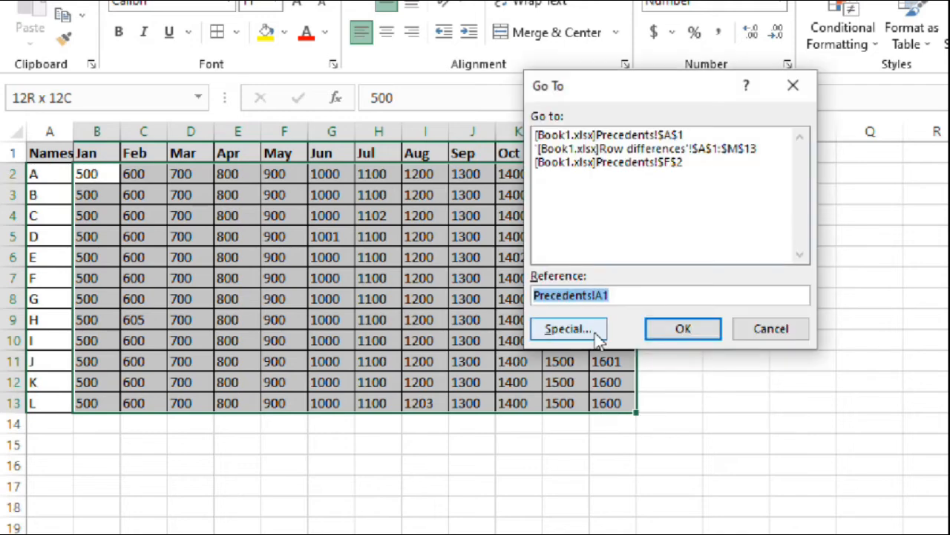
pyautogui.click(568, 329)
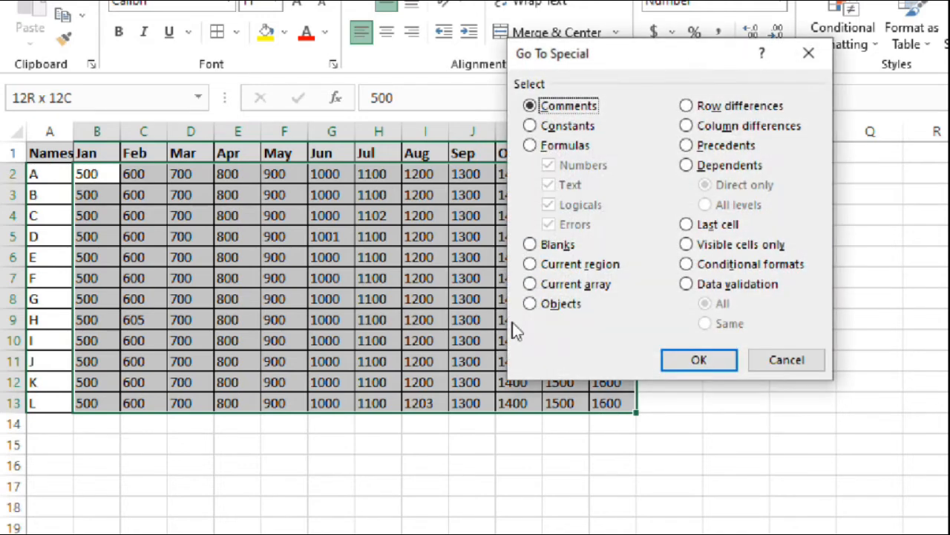
pyautogui.click(702, 128)
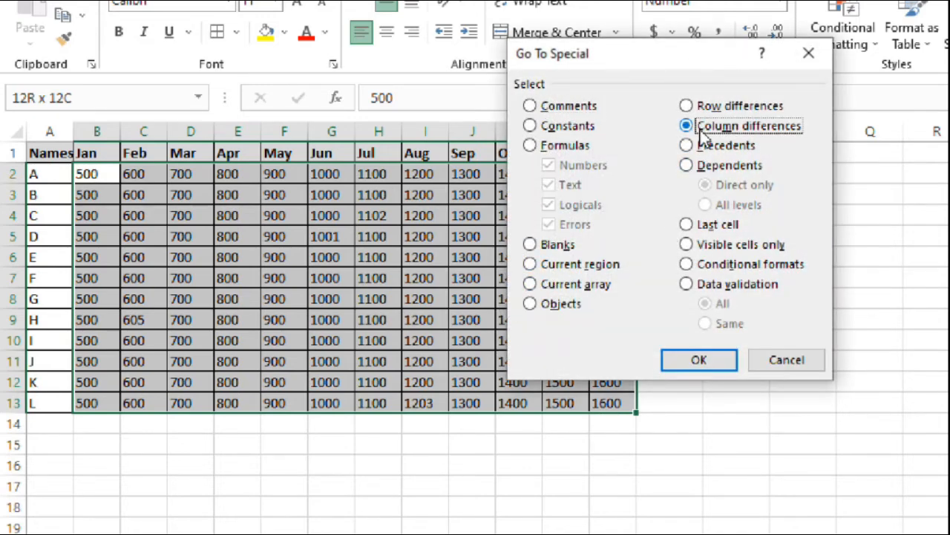
pyautogui.click(721, 359)
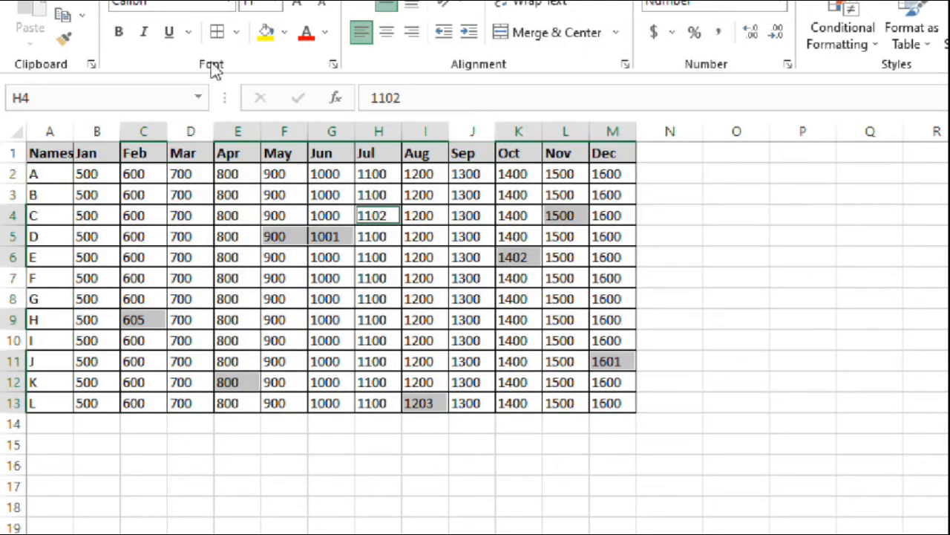
pyautogui.click(273, 102)
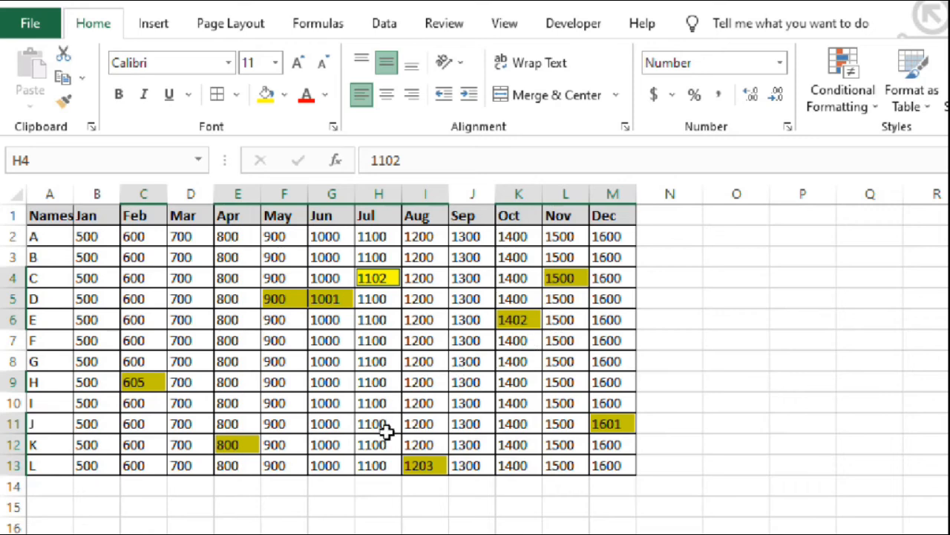
pyautogui.click(343, 360)
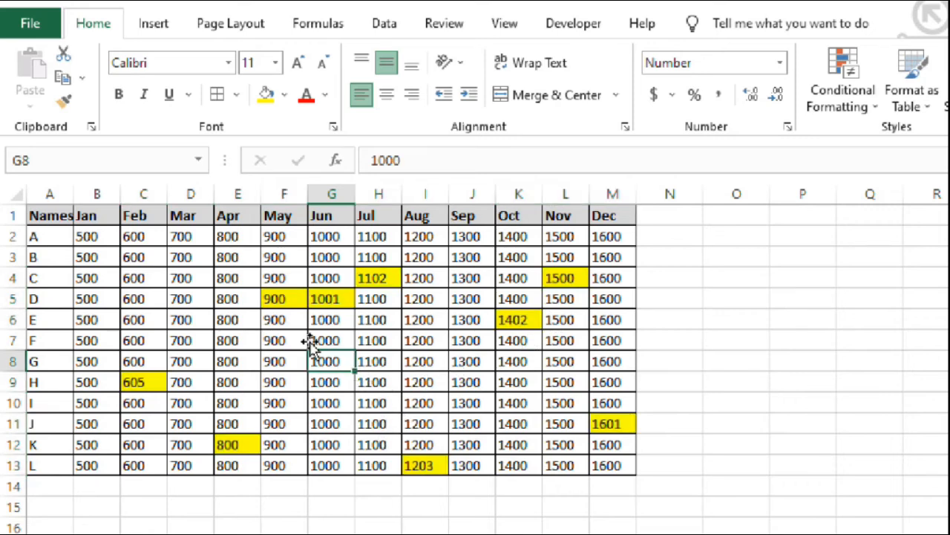
# Check the stored value of highlighted cell F5, and on the Precedents sheet inspect the row 2 entries, including the Total formula.
pyautogui.click(276, 298)
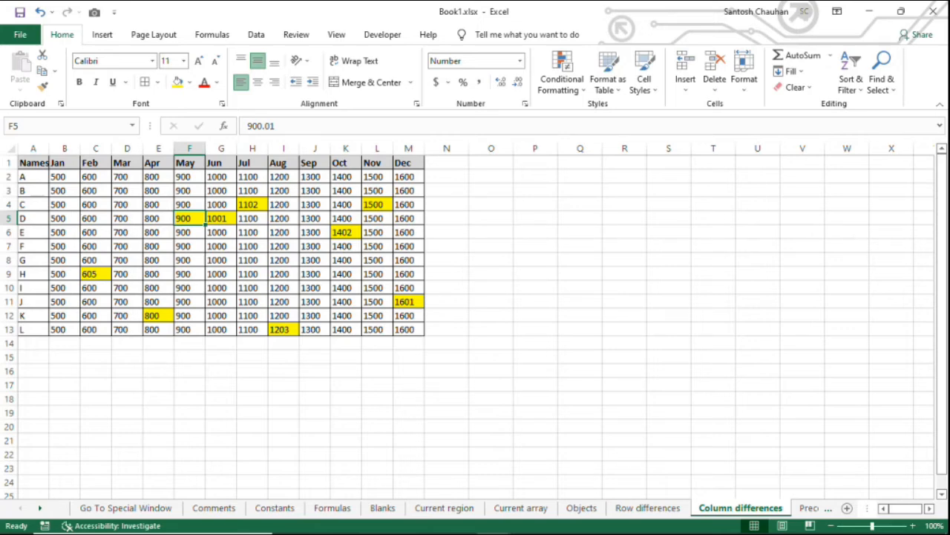
pyautogui.hotkey('ctrl', 'pagedown')
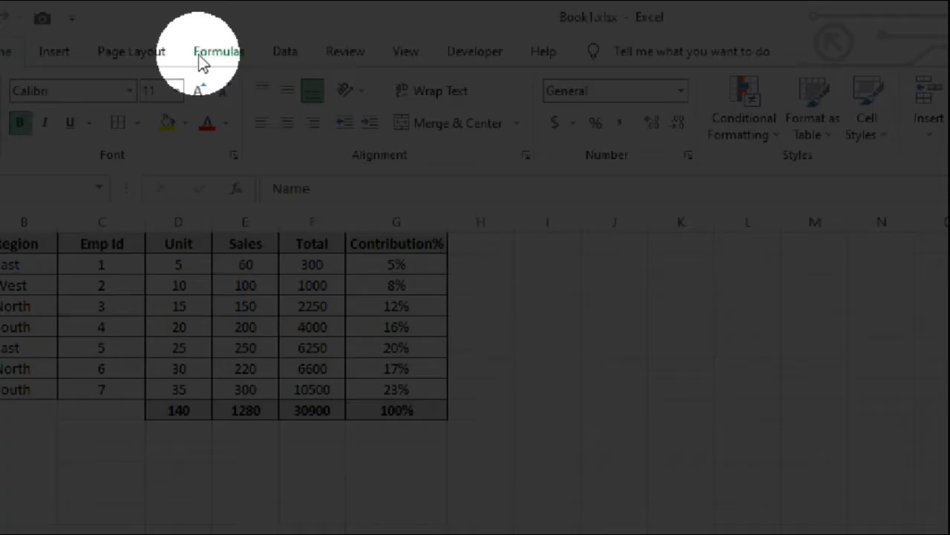
pyautogui.click(202, 59)
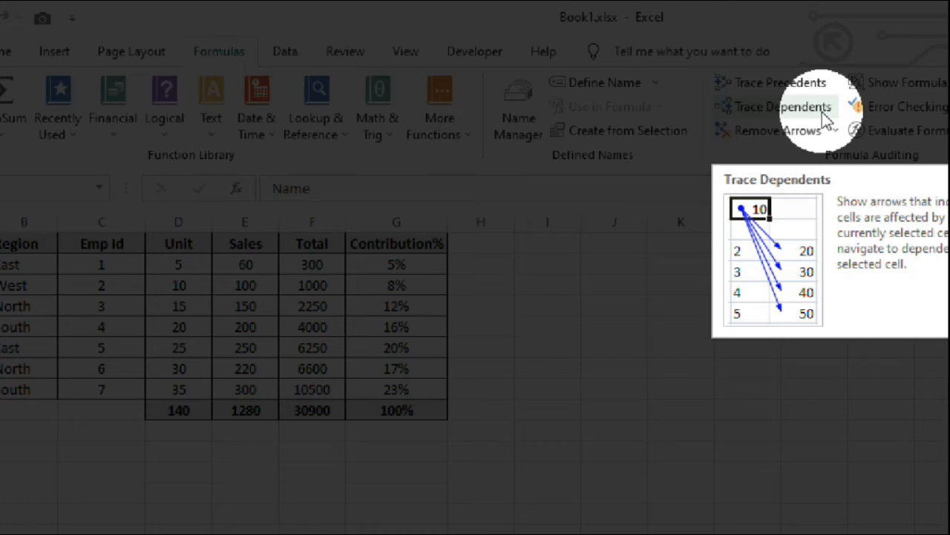
pyautogui.click(111, 265)
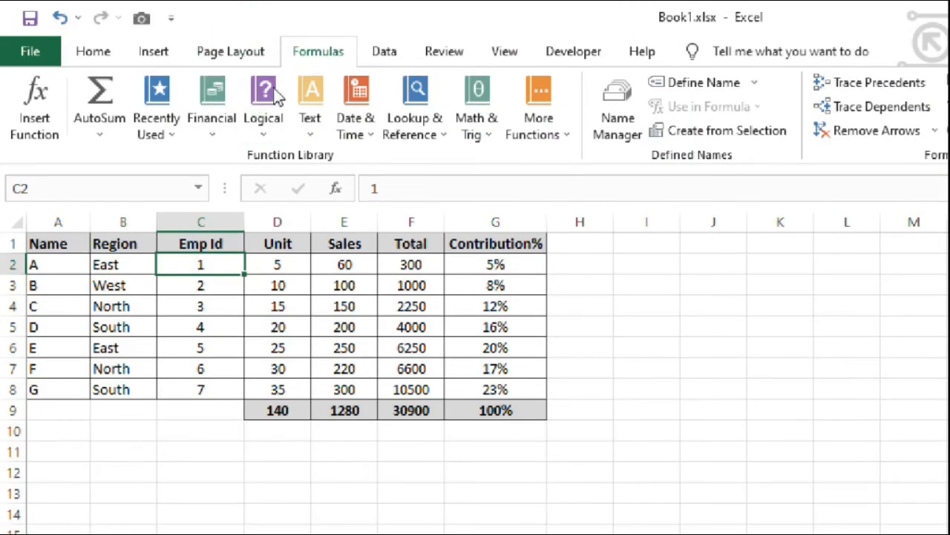
pyautogui.click(303, 230)
pyautogui.click(345, 263)
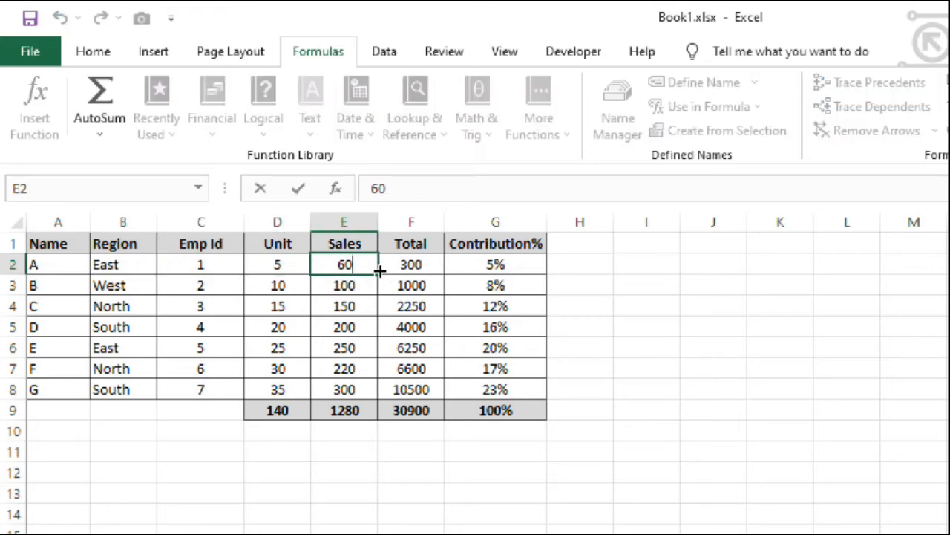
pyautogui.click(414, 261)
pyautogui.press('F2')
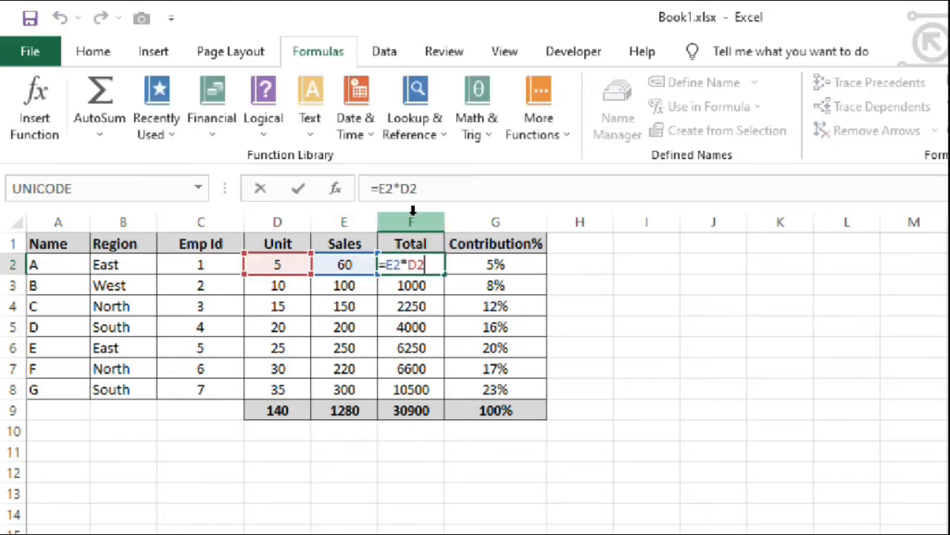
pyautogui.click(358, 287)
# Enter the values 2, 3, 4 and 5 in cells B12 to E12 of the Precedents sheet.
pyautogui.click(146, 467)
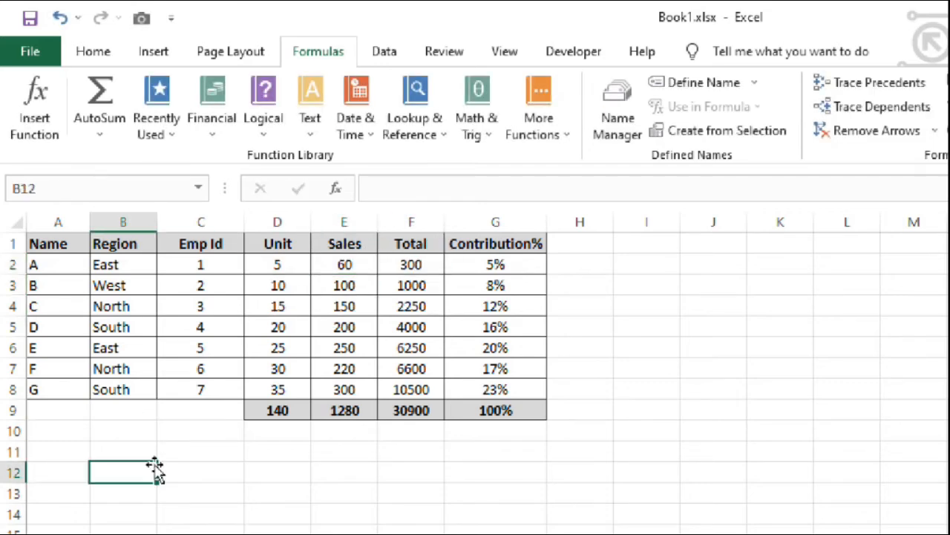
pyautogui.click(175, 467)
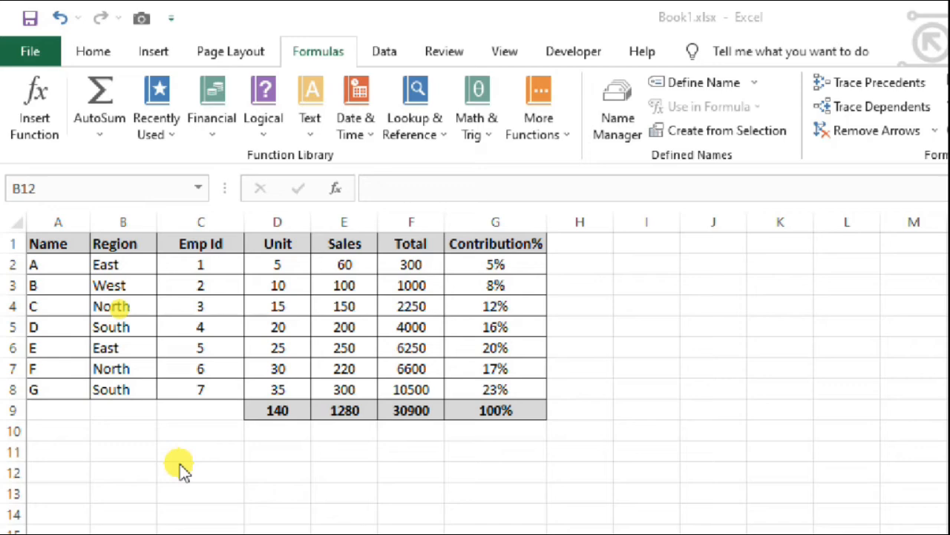
pyautogui.click(179, 464)
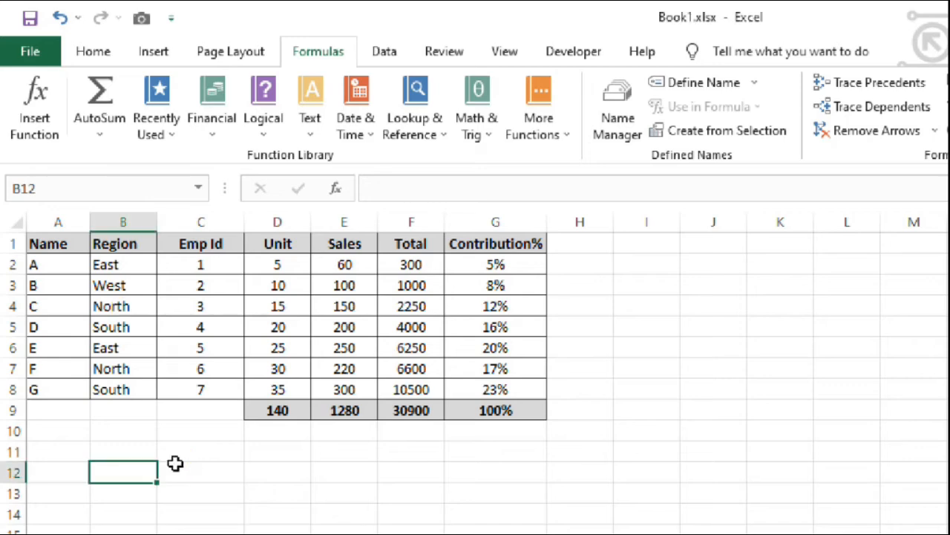
pyautogui.write('2')
pyautogui.press('Tab')
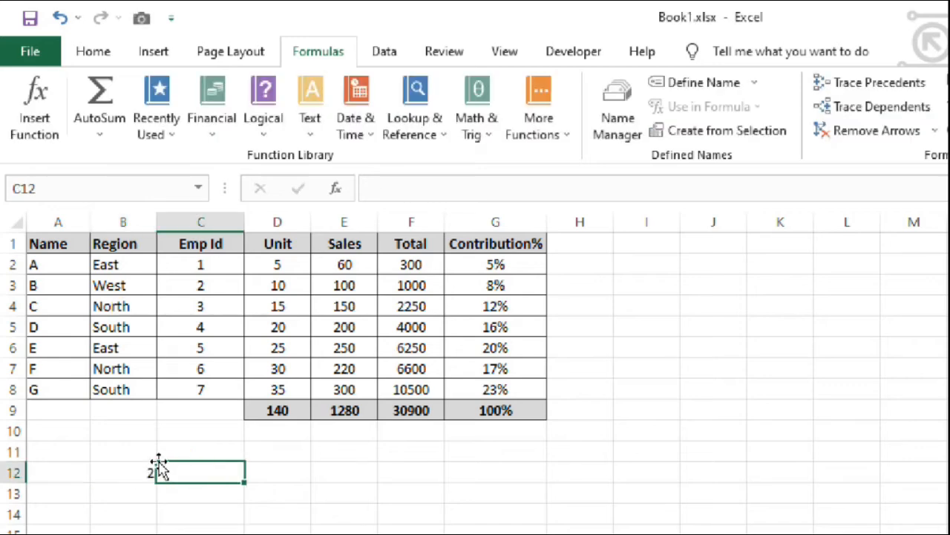
pyautogui.write('3')
pyautogui.press('Tab')
pyautogui.write('4')
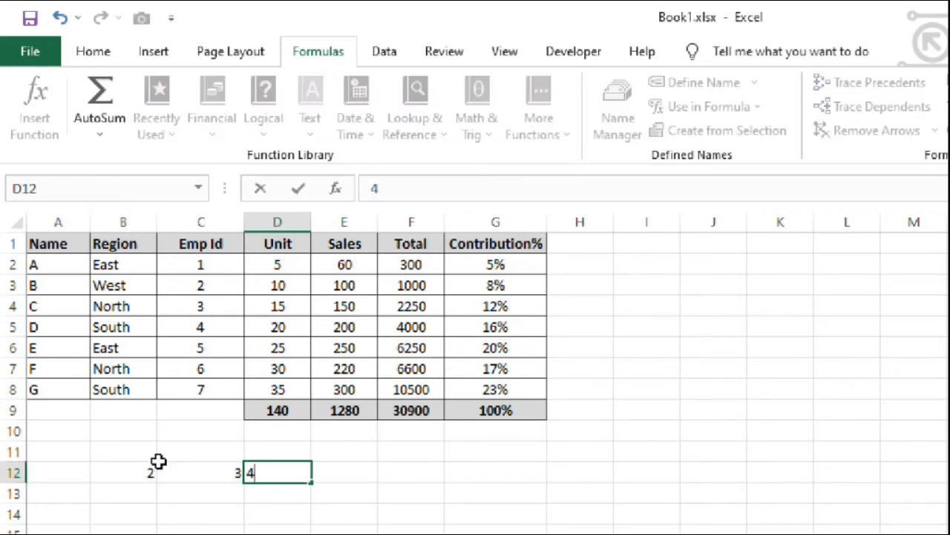
pyautogui.press('Tab')
pyautogui.write('5')
pyautogui.press('Tab')
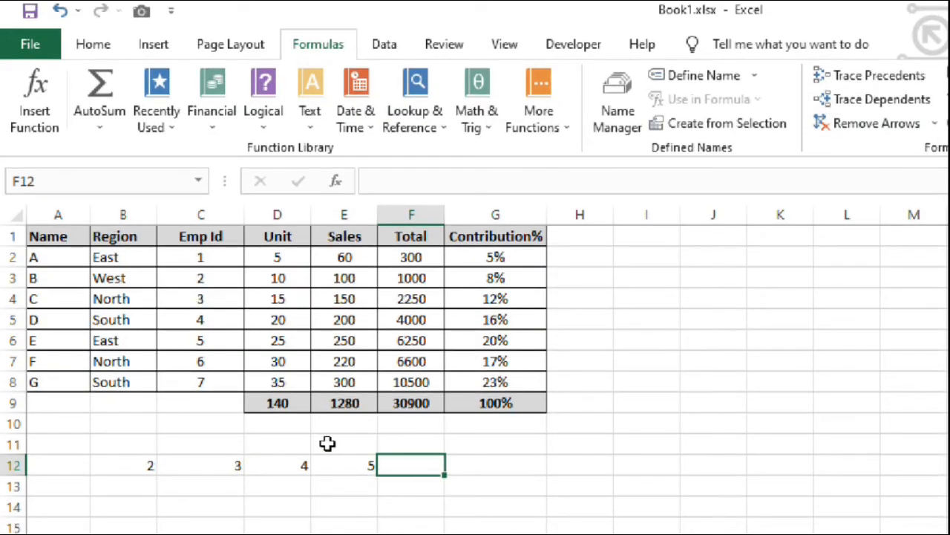
# Add the formula =SUM(B12:E12) in cell D14 below the new row of numbers.
pyautogui.click(305, 444)
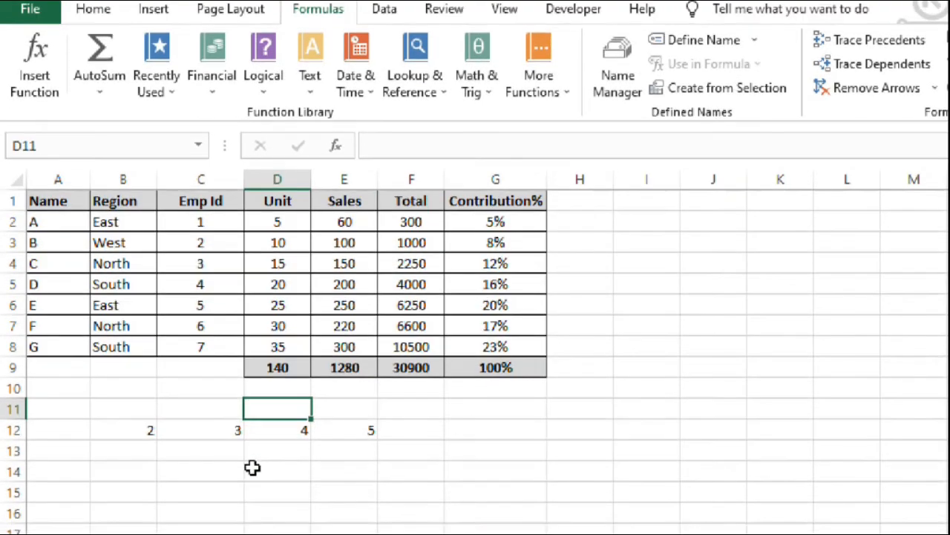
pyautogui.click(252, 467)
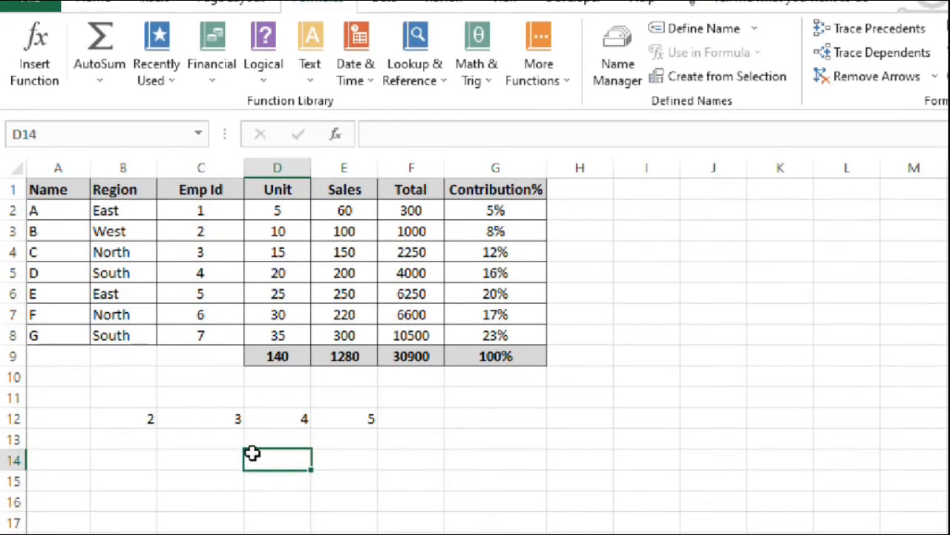
pyautogui.write('=sum')
pyautogui.press('Tab')
pyautogui.press('Up')
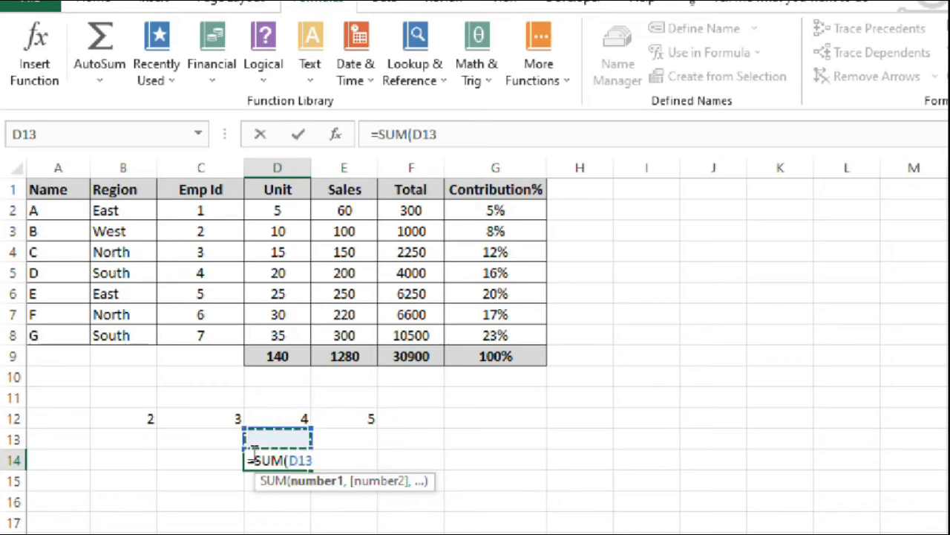
pyautogui.press('Up')
pyautogui.press('Left')
pyautogui.press('Left')
pyautogui.hotkey('shift', 'Right')
pyautogui.hotkey('shift', 'Right')
pyautogui.hotkey('shift', 'Right')
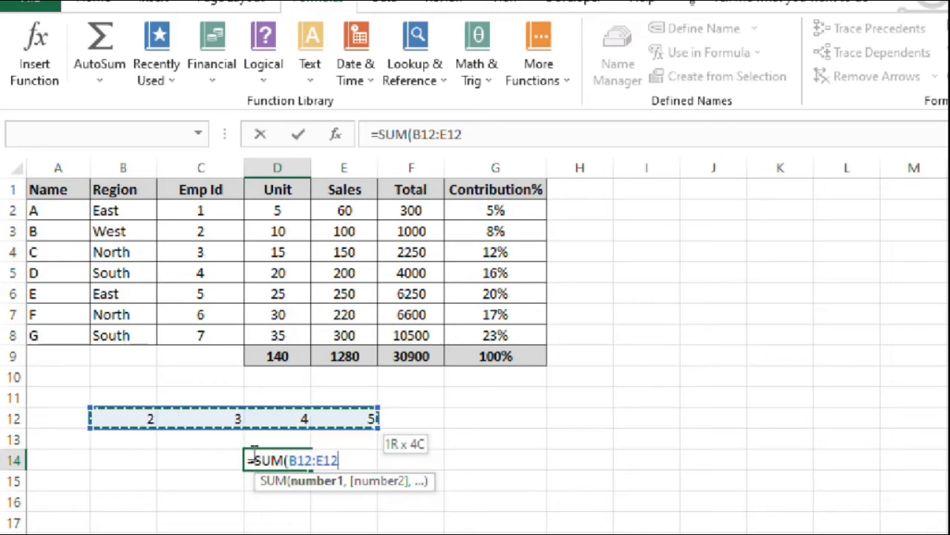
pyautogui.write(')')
pyautogui.press('Return')
# Trace the precedents of the SUM formula in D14 and remove the tracer arrows.
pyautogui.click(252, 452)
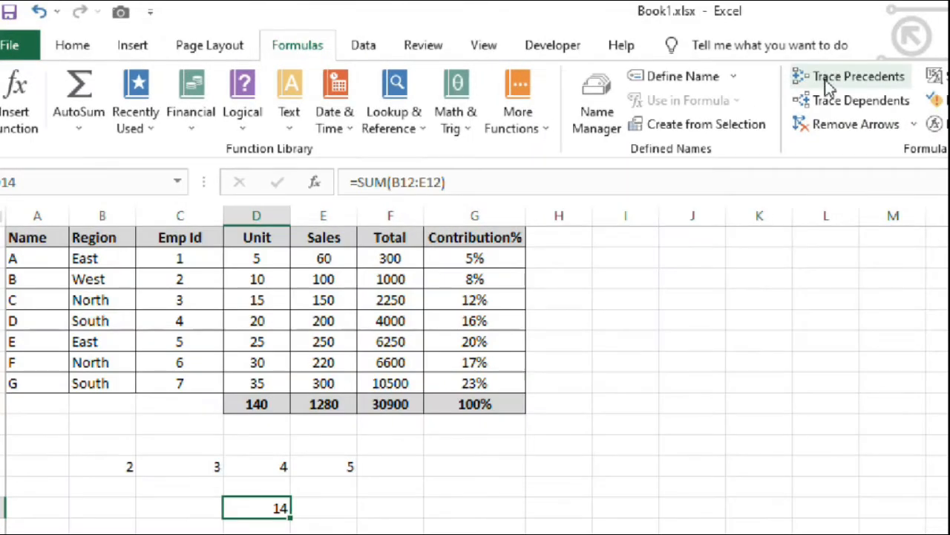
pyautogui.click(851, 76)
pyautogui.scroll(-1, 256, 482)
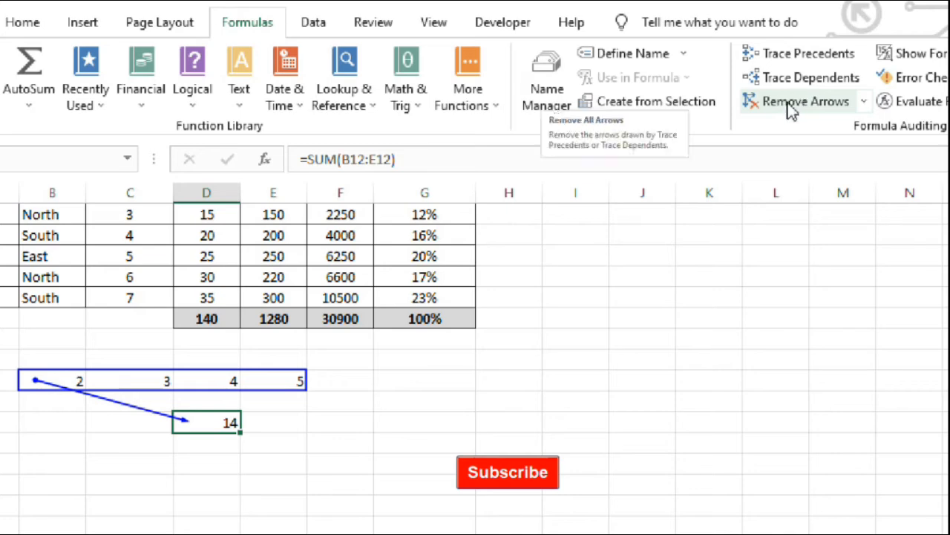
pyautogui.click(790, 106)
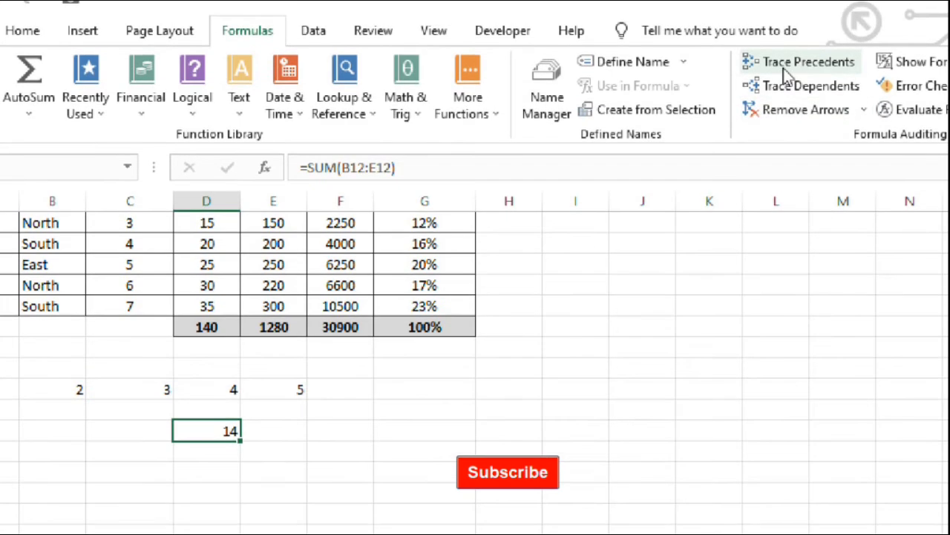
# Try to trace the precedents of the constant in cell C12.
pyautogui.click(171, 389)
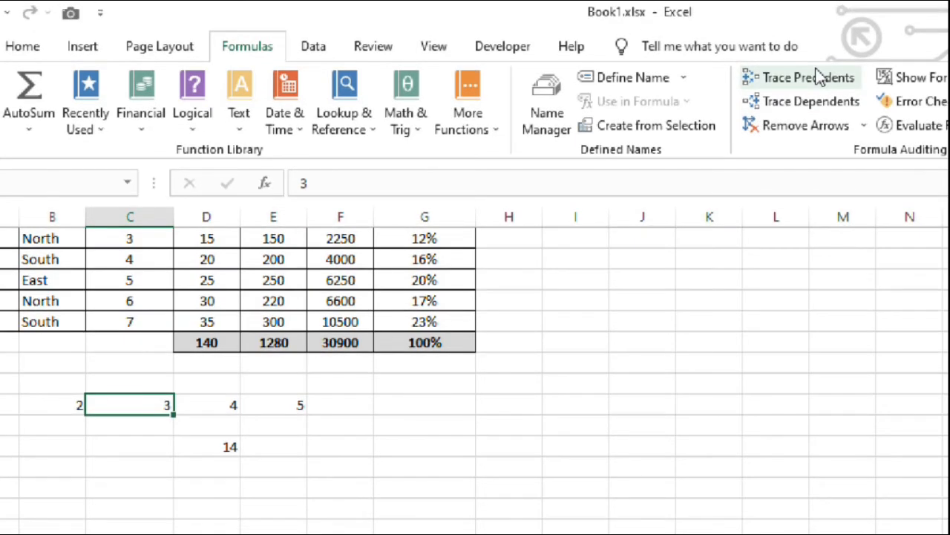
pyautogui.click(809, 62)
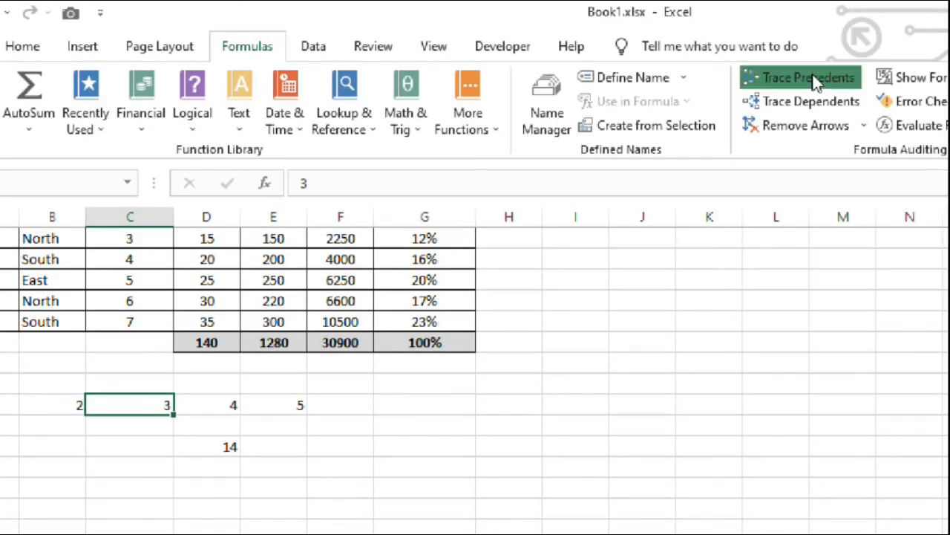
pyautogui.moveTo(615, 389); pyautogui.dragTo(418, 329)
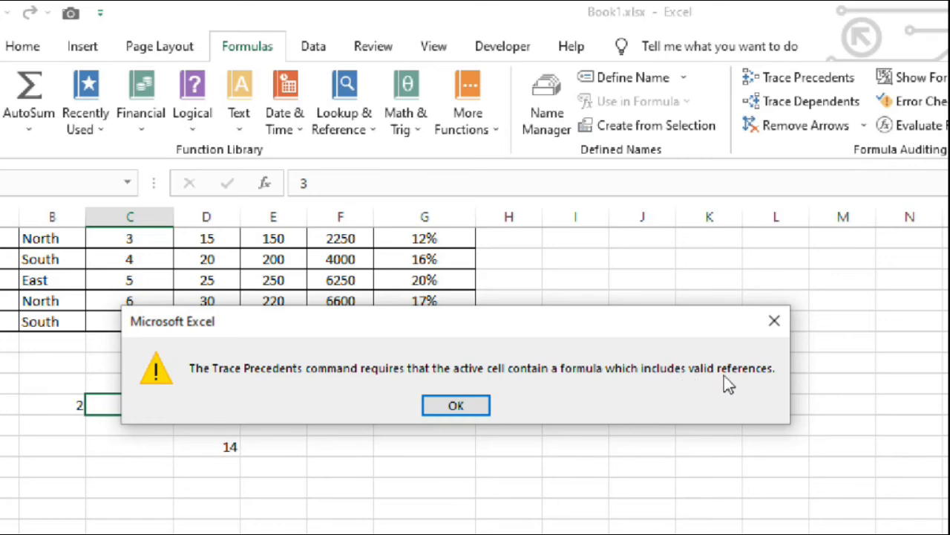
pyautogui.click(456, 405)
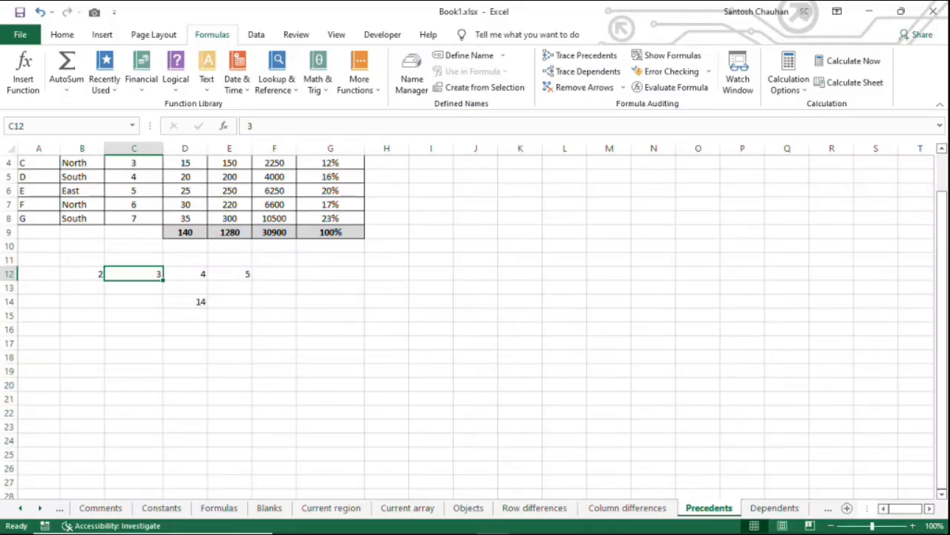
# On the Dependents sheet, enter the values 2, 3, 4 and 5 in cells C11 to F11.
pyautogui.hotkey('ctrl', 'pagedown')
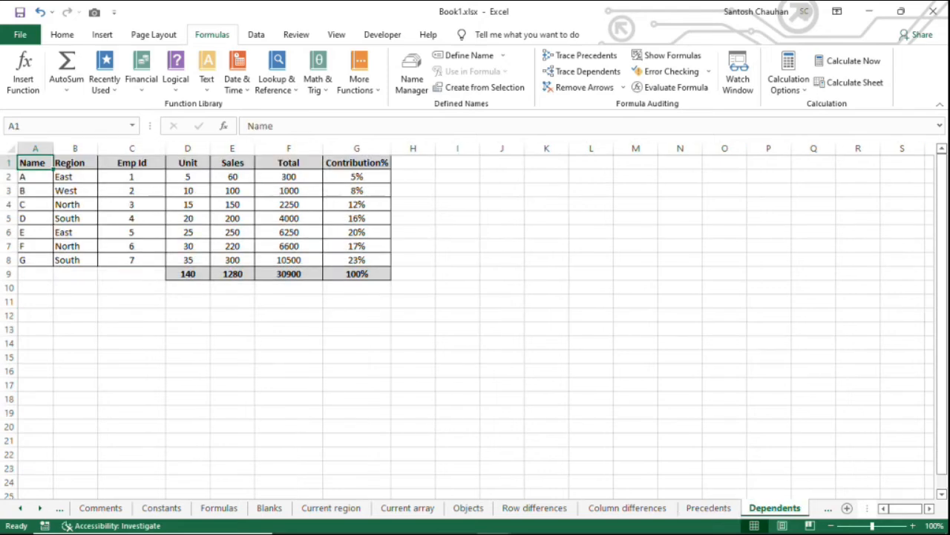
pyautogui.click(289, 177)
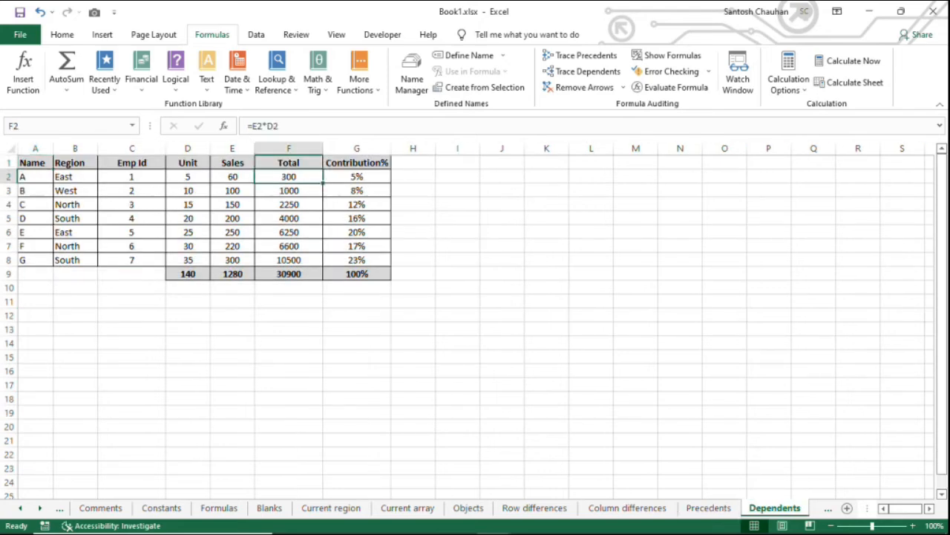
pyautogui.click(138, 303)
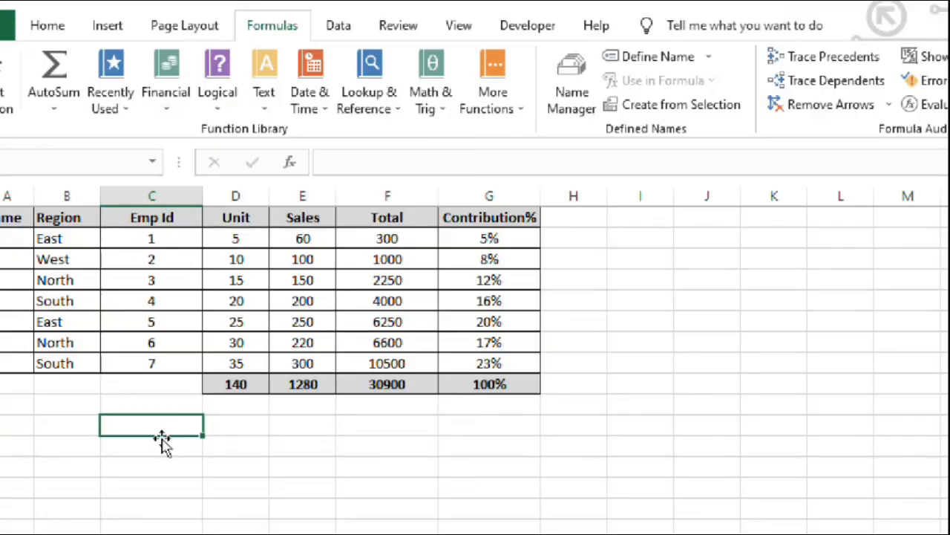
pyautogui.write('2')
pyautogui.press('Tab')
pyautogui.write('3')
pyautogui.press('Tab')
pyautogui.write('4')
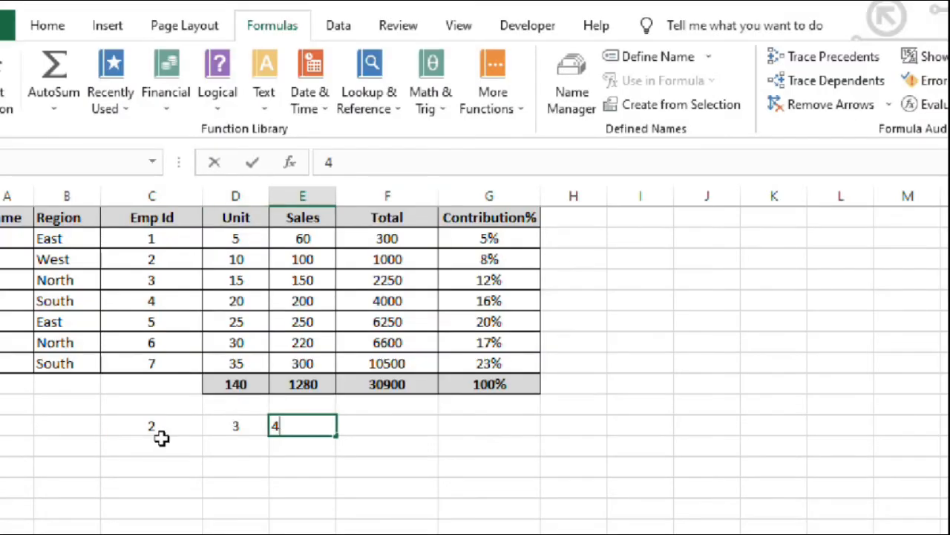
pyautogui.press('Tab')
pyautogui.write('5')
pyautogui.press('Down')
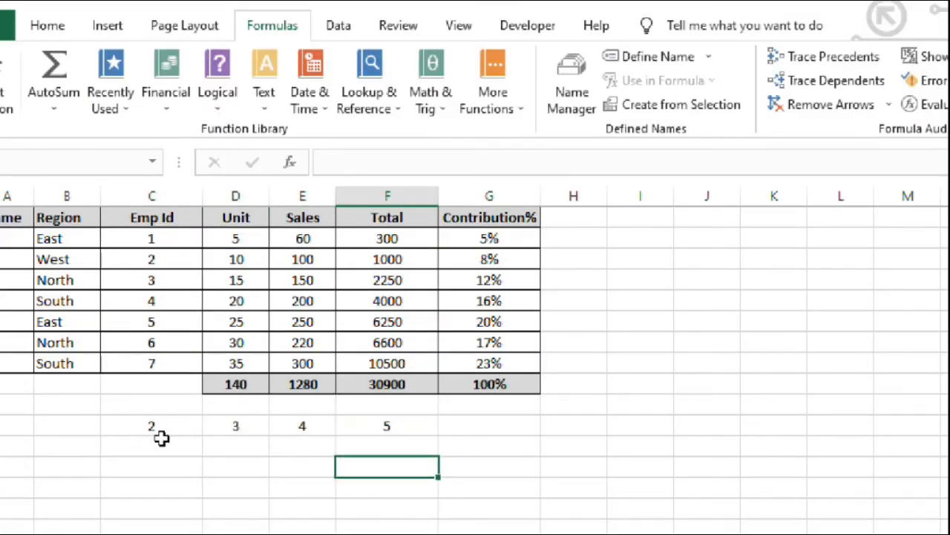
# Enter the formula =C11+D11+E11+F11 in cell D13 of the Dependents sheet.
pyautogui.press('Left')
pyautogui.press('Left')
pyautogui.write('=')
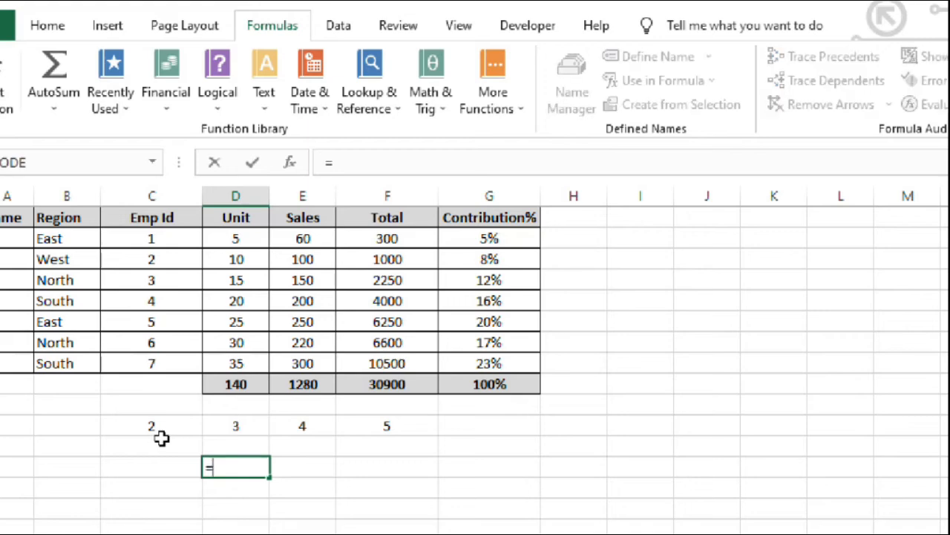
pyautogui.press('Up')
pyautogui.press('Left')
pyautogui.write('+')
pyautogui.press('Up')
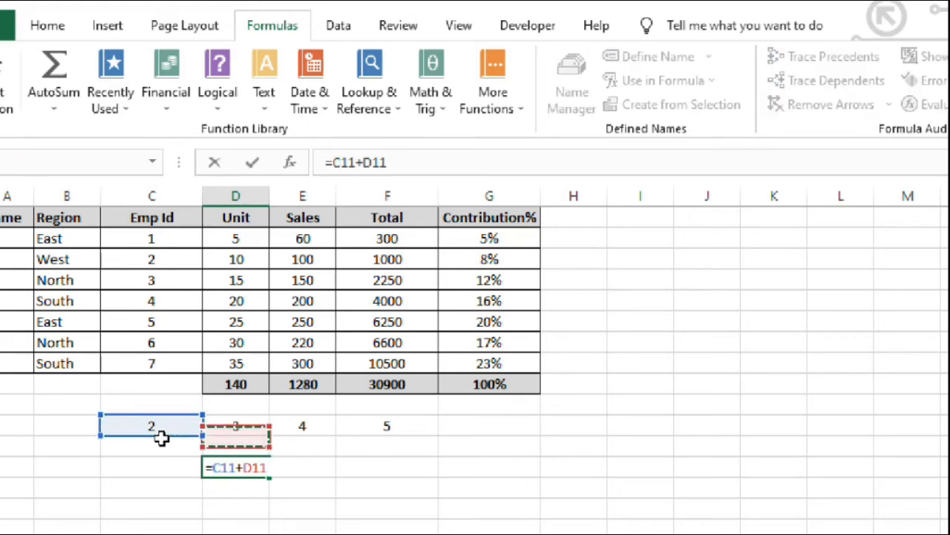
pyautogui.write('+')
pyautogui.press('Down')
pyautogui.press('Up')
pyautogui.press('Right')
pyautogui.write('+')
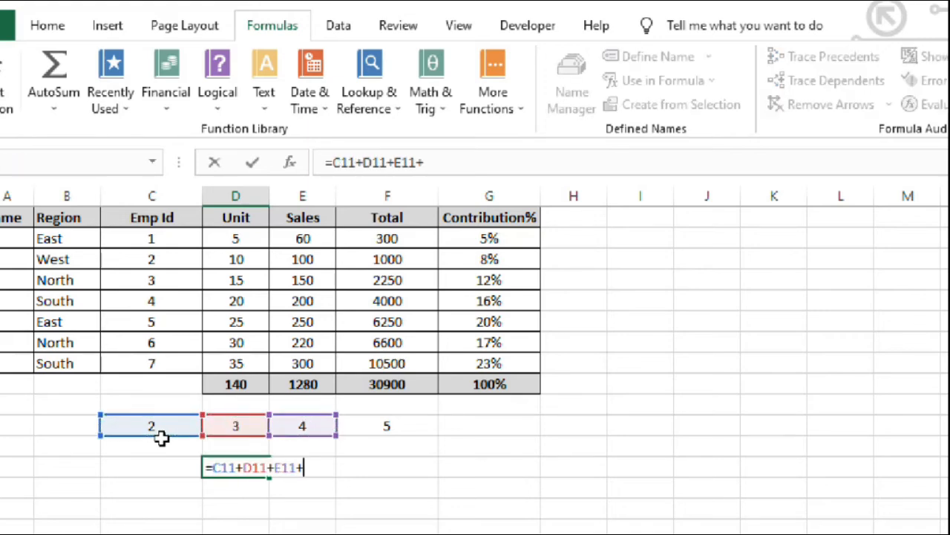
pyautogui.press('Up')
pyautogui.press('Up')
pyautogui.press('Right')
pyautogui.press('Right')
pyautogui.press('Right')
pyautogui.press('Left')
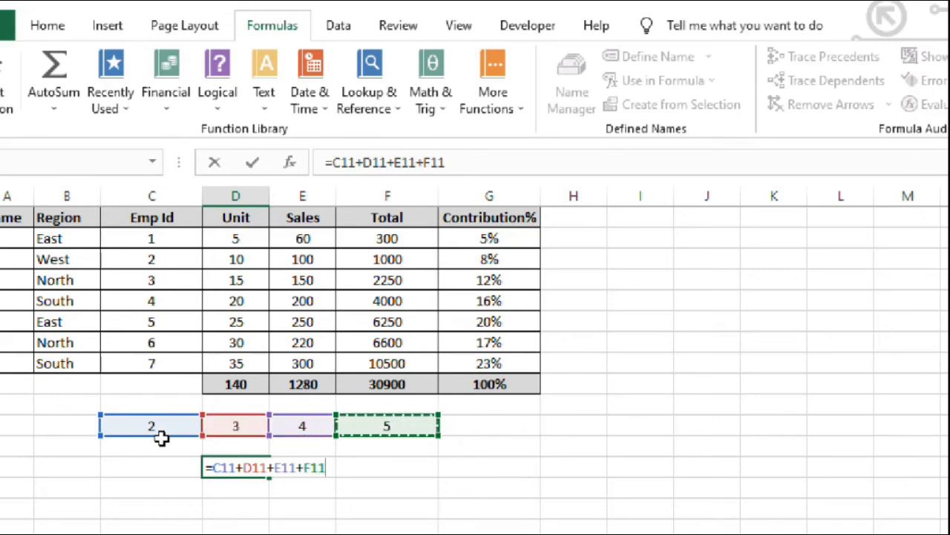
pyautogui.press('Return')
# Try to trace the dependents of the formula cell D13.
pyautogui.click(217, 462)
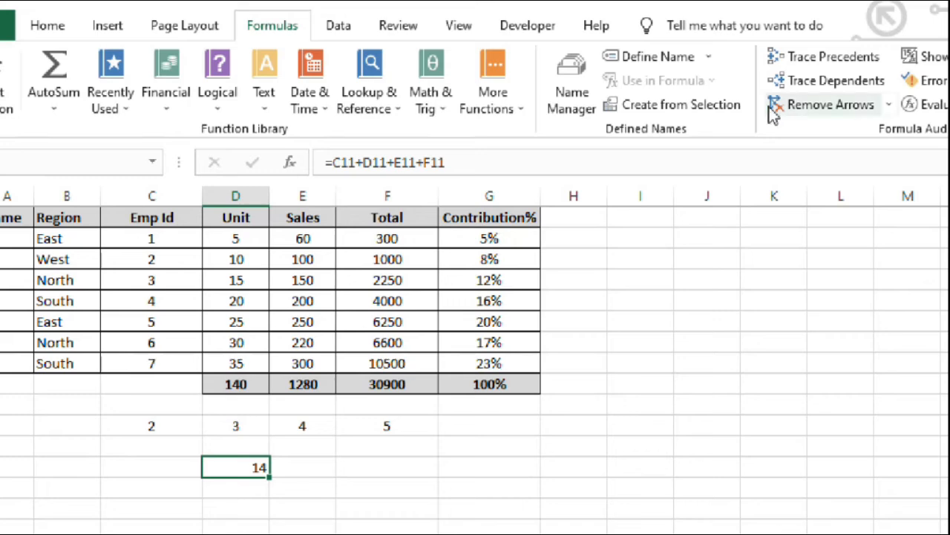
pyautogui.click(815, 83)
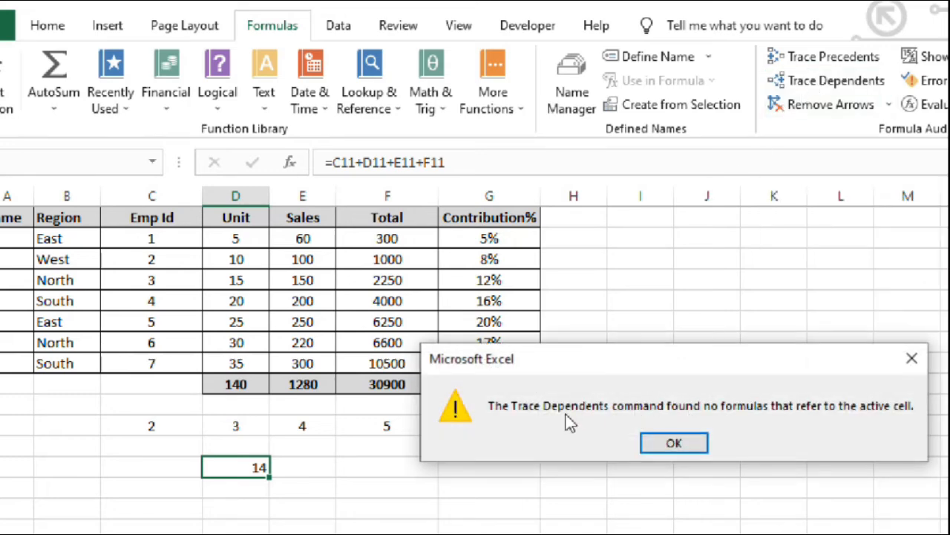
pyautogui.click(674, 443)
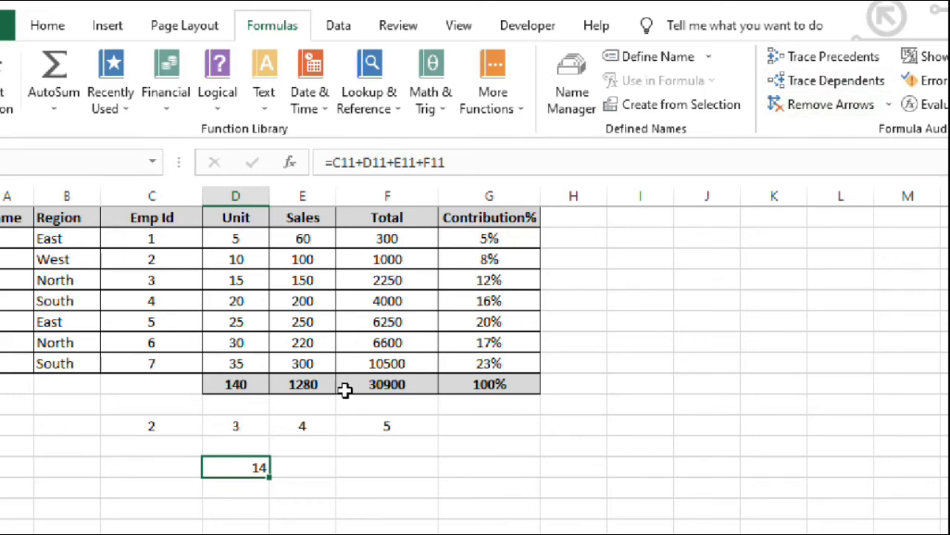
# Trace the dependents of cell E11 on the Dependents sheet and set the cell's value to 5.
pyautogui.click(305, 429)
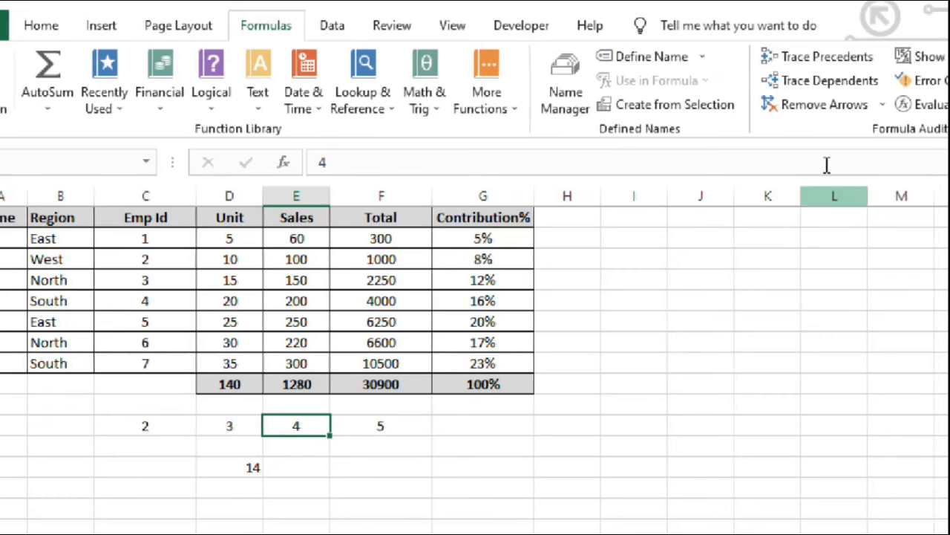
pyautogui.click(791, 81)
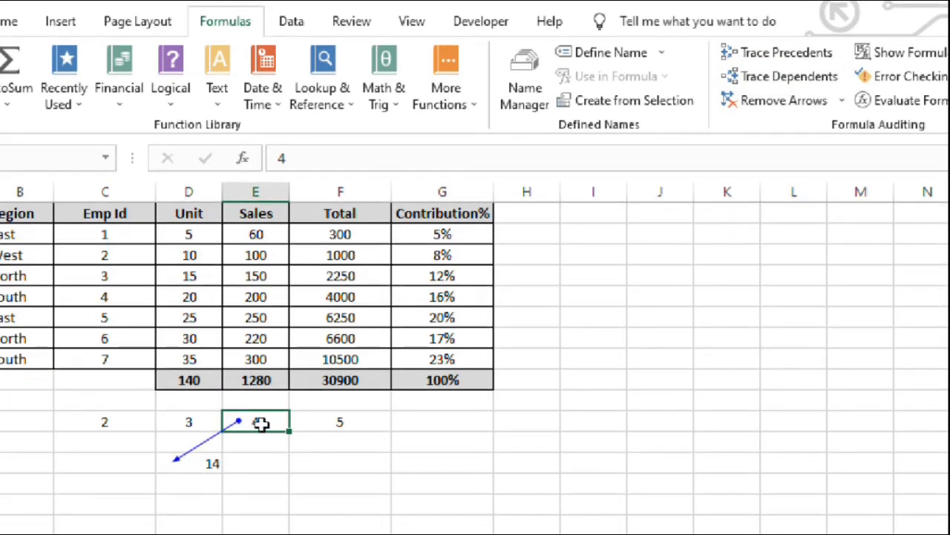
pyautogui.write('5')
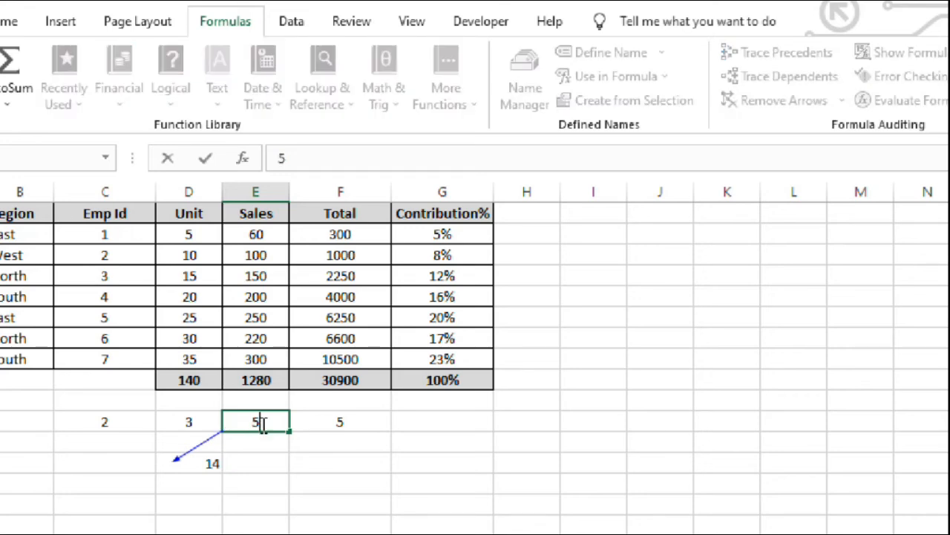
pyautogui.press('Return')
# Remove the tracer arrow from cell E11.
pyautogui.click(259, 423)
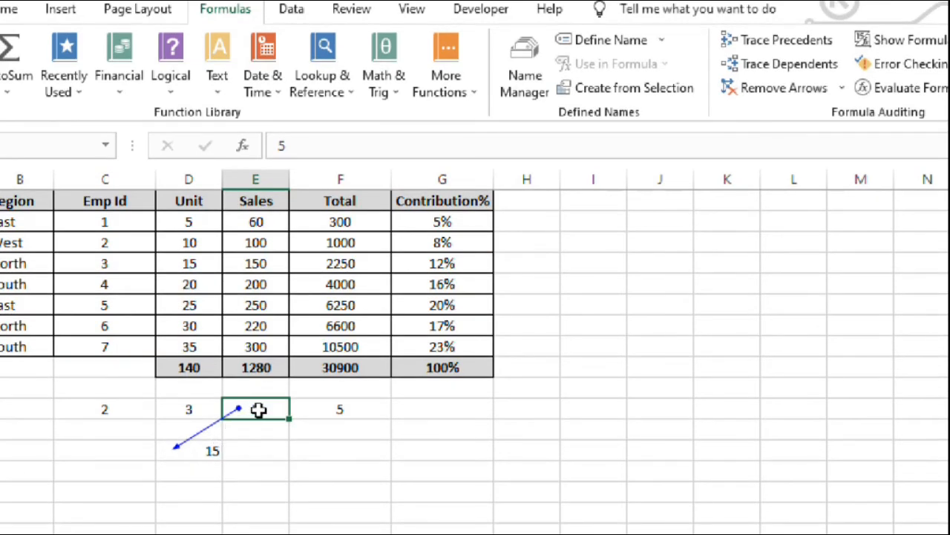
pyautogui.click(789, 95)
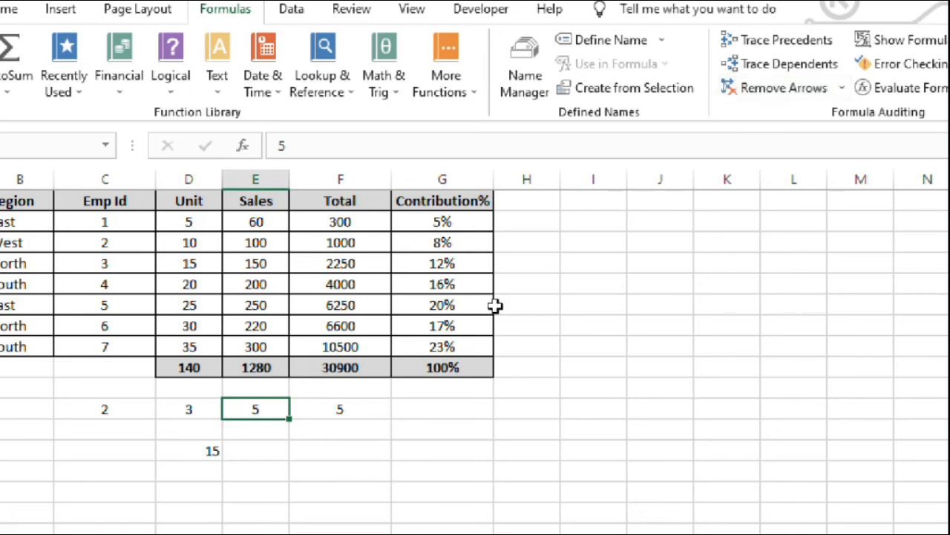
# Trace the dependents of cell F11 and clear the tracer arrow.
pyautogui.click(330, 406)
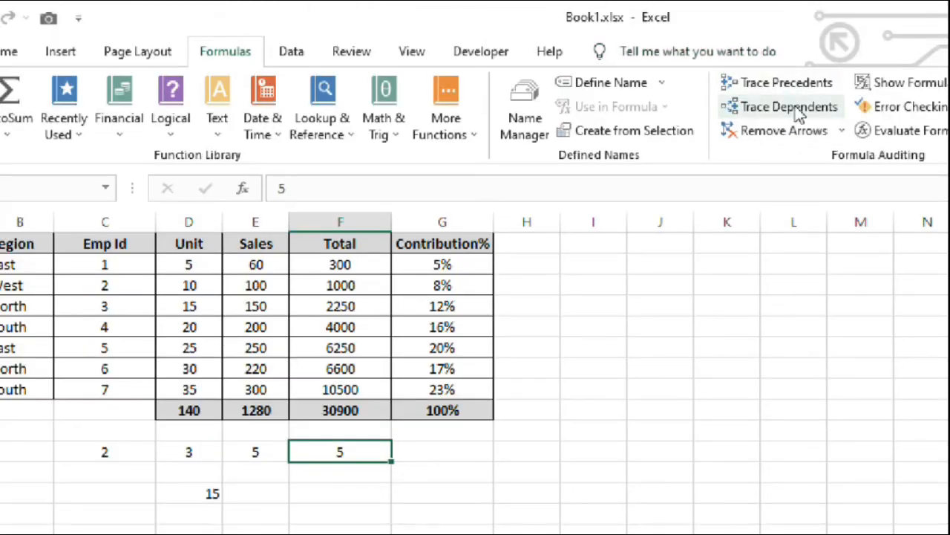
pyautogui.click(798, 109)
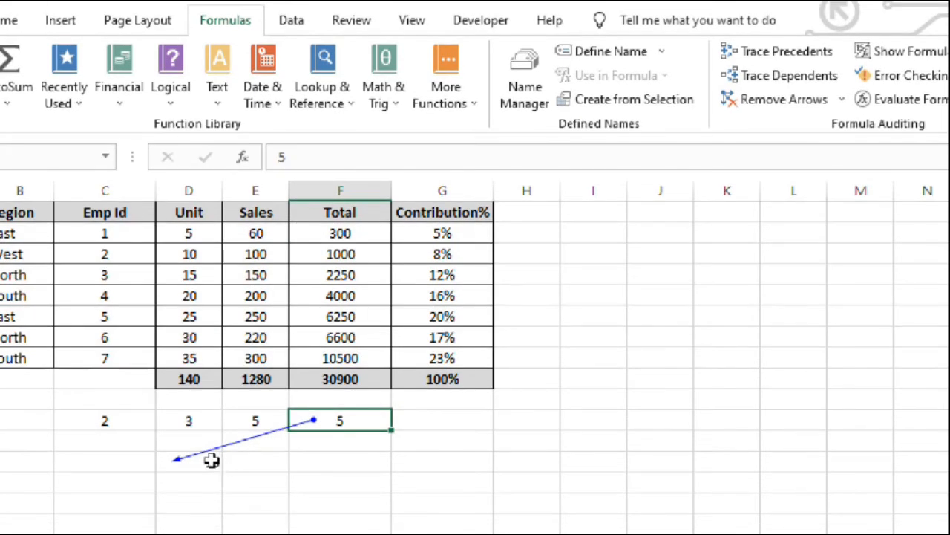
pyautogui.click(800, 102)
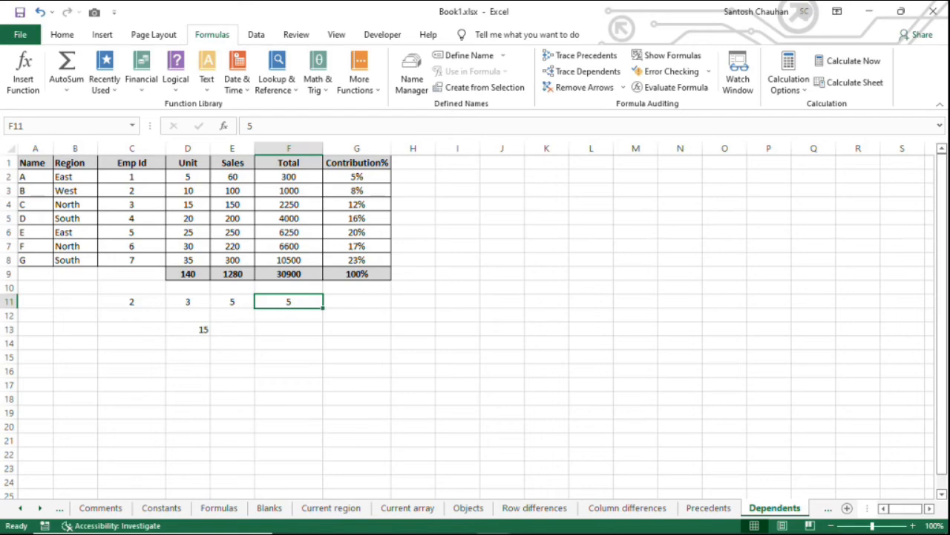
# Look through the remaining sheets up to Data validation and return to the Last cell sheet.
pyautogui.hotkey('ctrl', 'pagedown')
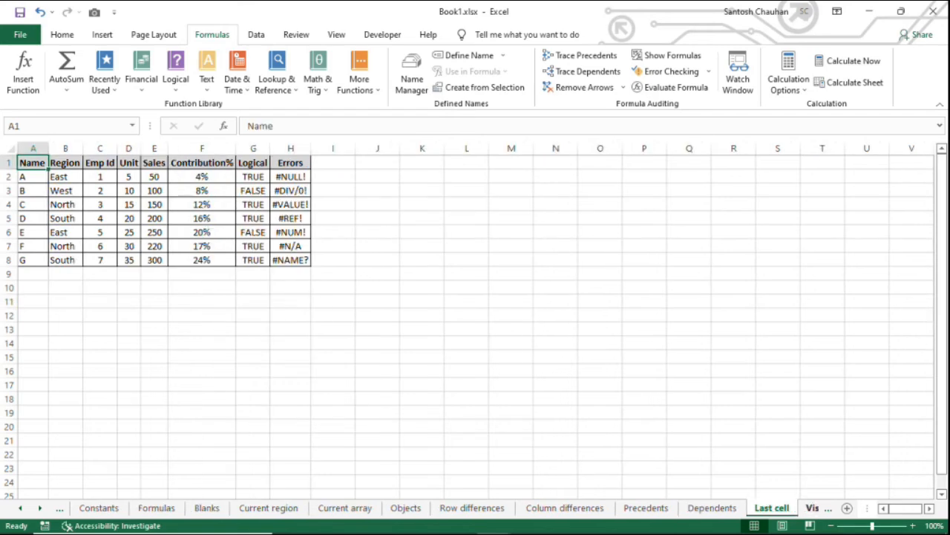
pyautogui.hotkey('ctrl', 'pagedown')
pyautogui.hotkey('ctrl', 'pagedown')
pyautogui.hotkey('ctrl', 'pagedown')
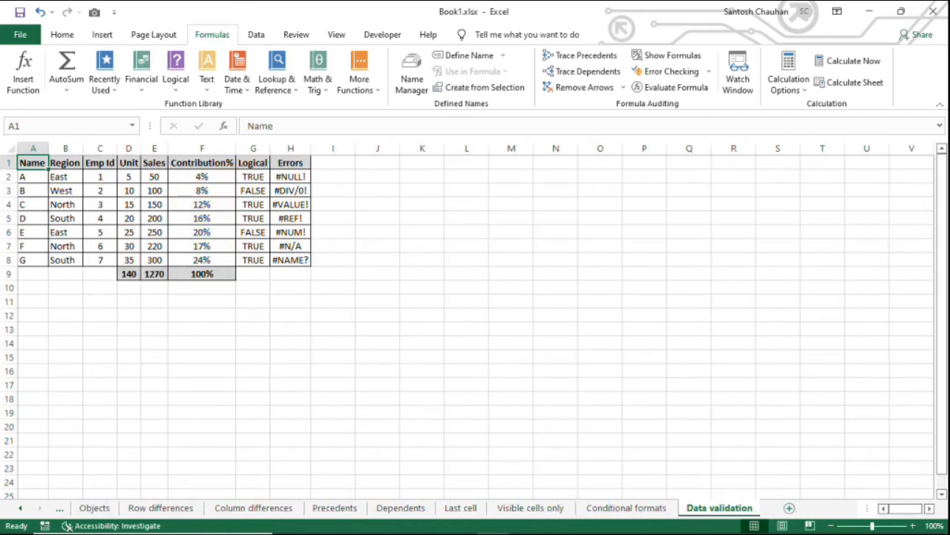
pyautogui.hotkey('ctrl', 'pageup')
pyautogui.hotkey('ctrl', 'pageup')
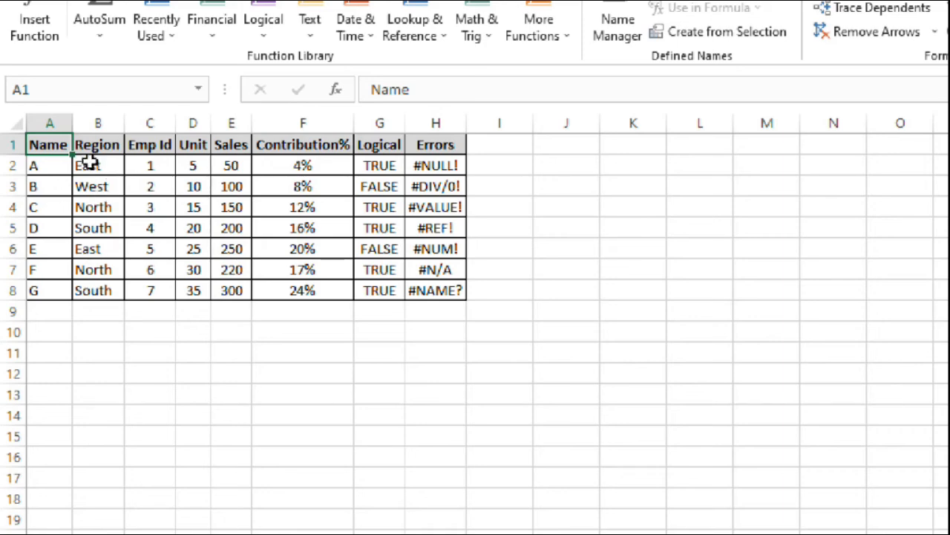
# Locate the last filled cell of the Errors column on the Last cell sheet.
pyautogui.click(445, 296)
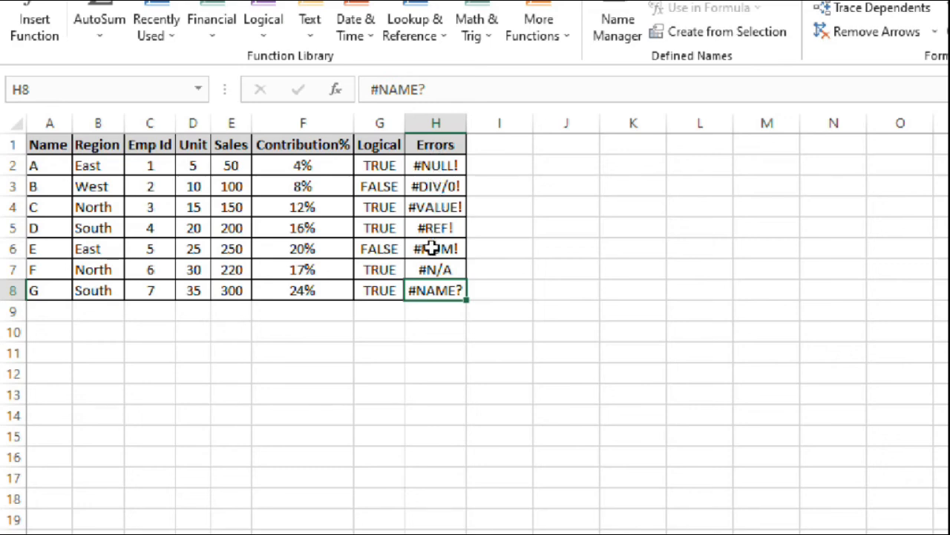
pyautogui.click(416, 118)
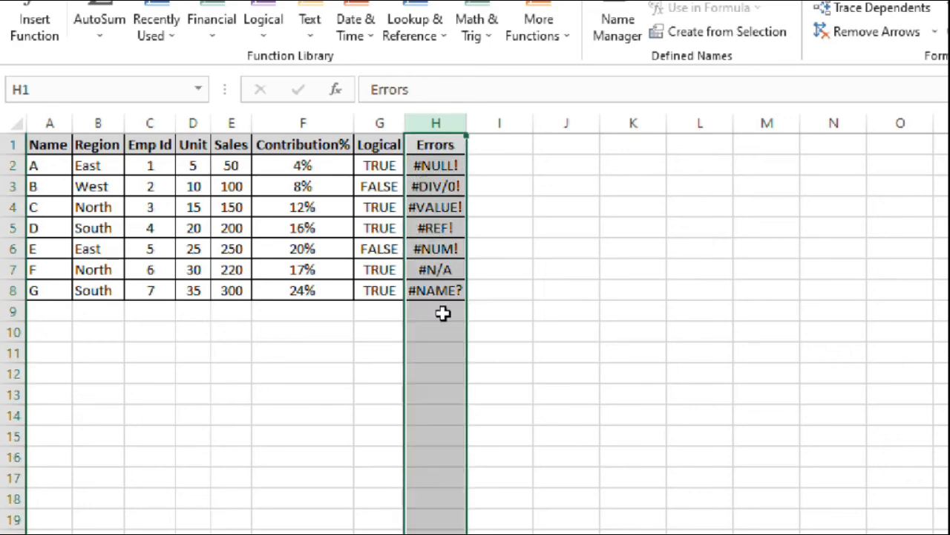
pyautogui.click(444, 291)
# Starting from cell B3, use Go To Special with the Last cell option to select the sheet's last used cell.
pyautogui.click(150, 207)
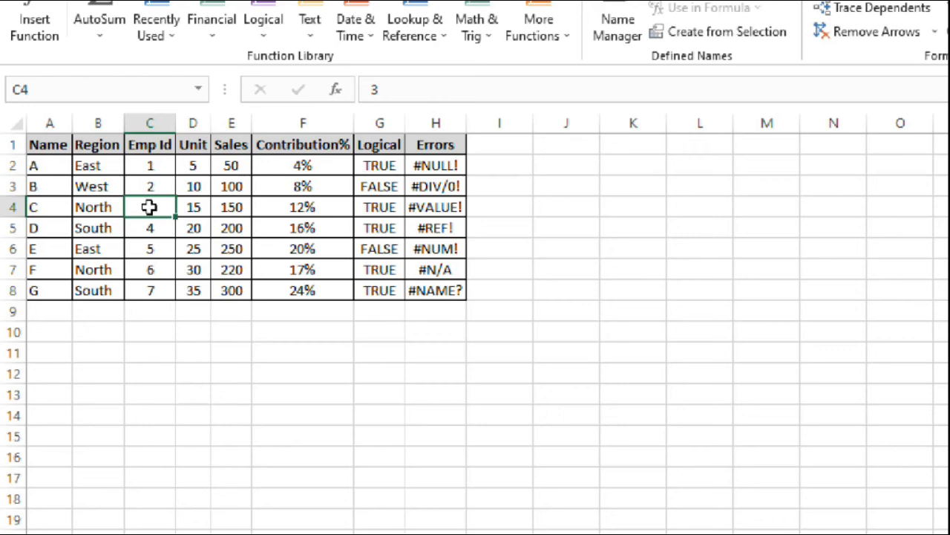
pyautogui.click(131, 167)
pyautogui.click(221, 183)
pyautogui.click(99, 188)
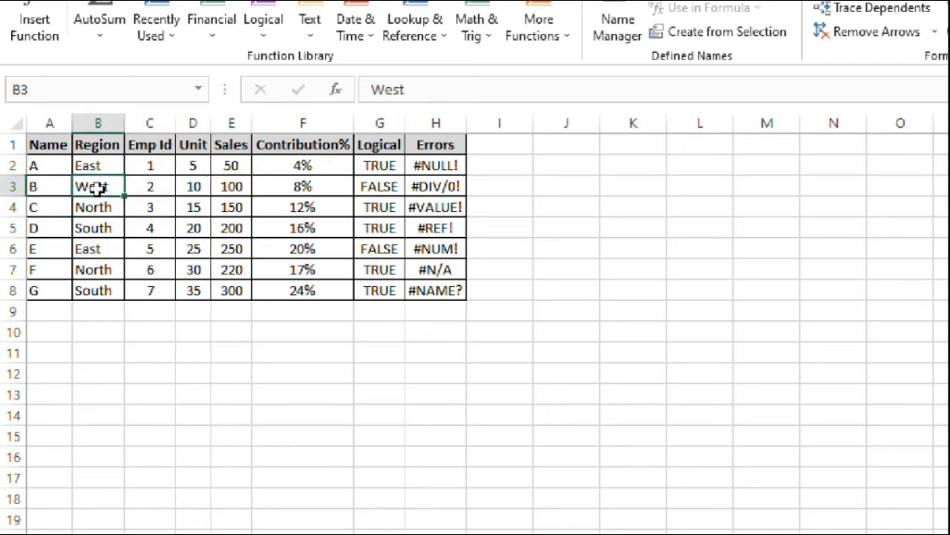
pyautogui.hotkey('ctrl', 'g')
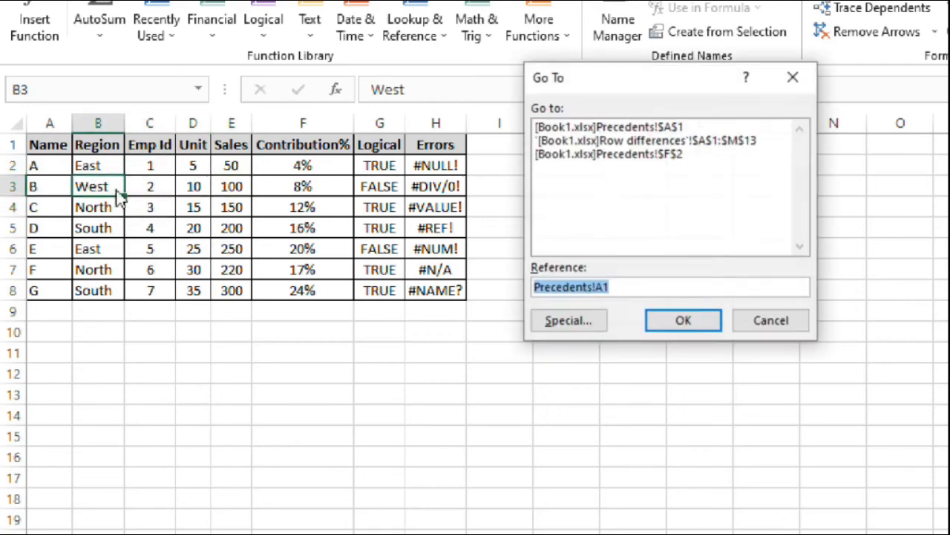
pyautogui.click(572, 323)
pyautogui.click(717, 216)
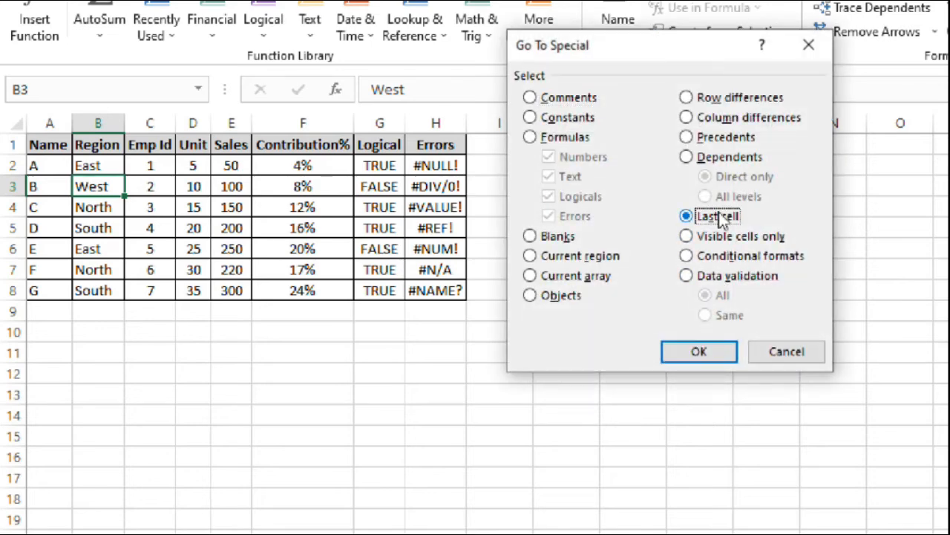
pyautogui.click(697, 353)
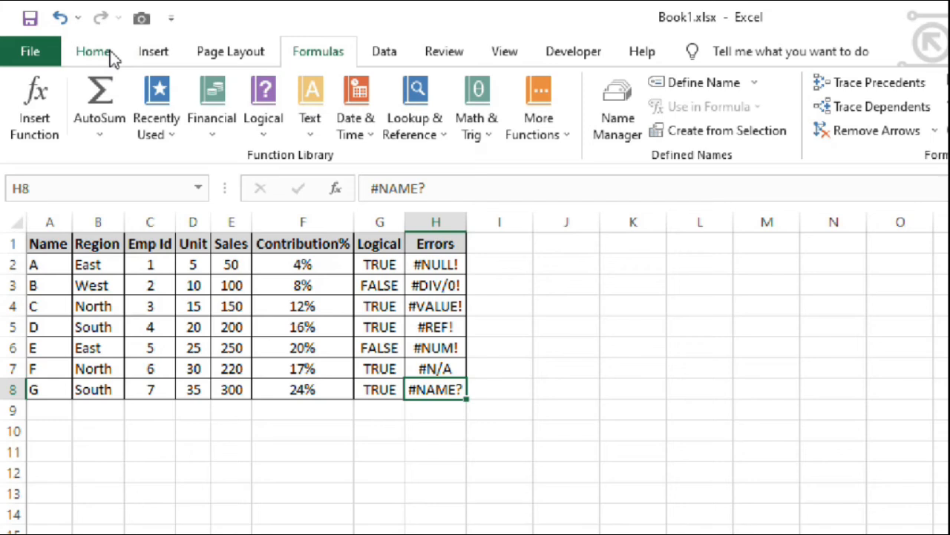
# Fill the selected last cell, H8, with yellow.
pyautogui.click(100, 53)
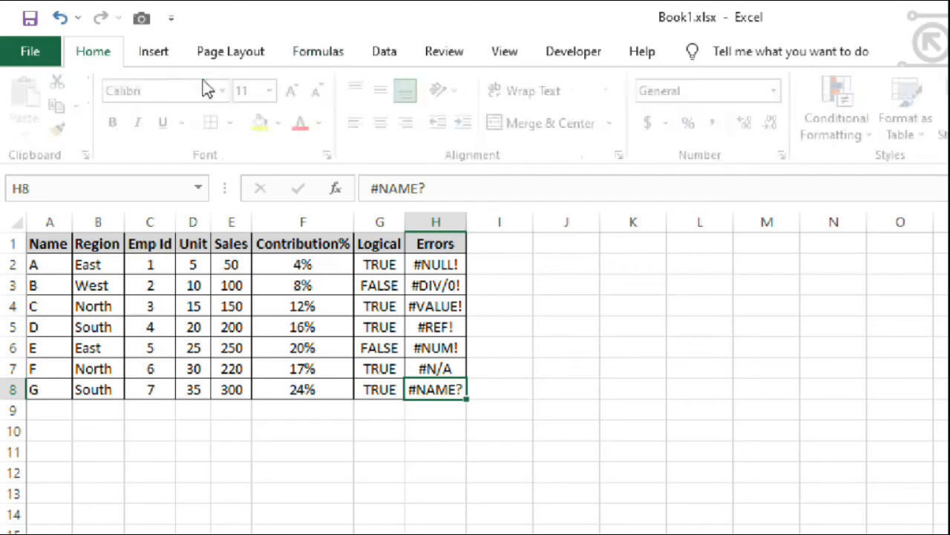
pyautogui.click(266, 123)
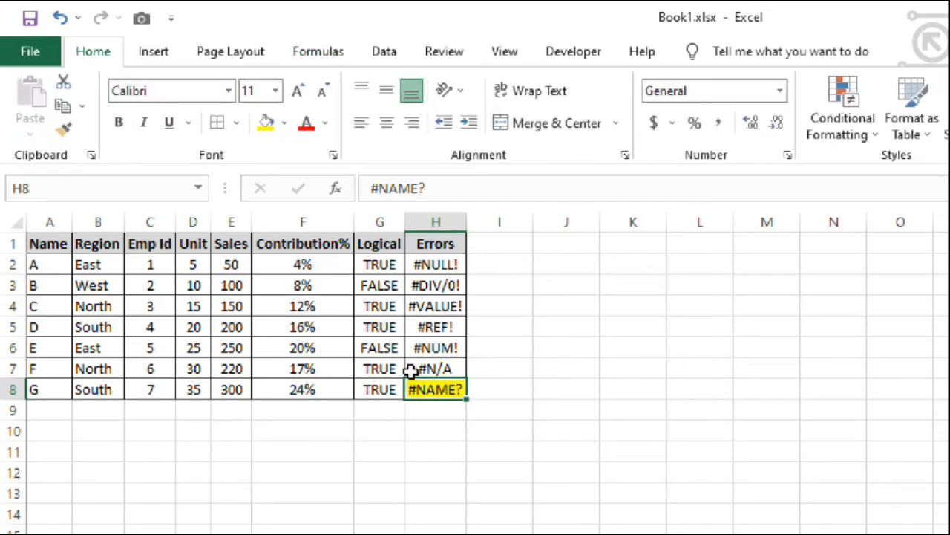
pyautogui.click(213, 319)
pyautogui.hotkey('ctrl', 'Left')
pyautogui.hotkey('ctrl', 'Down')
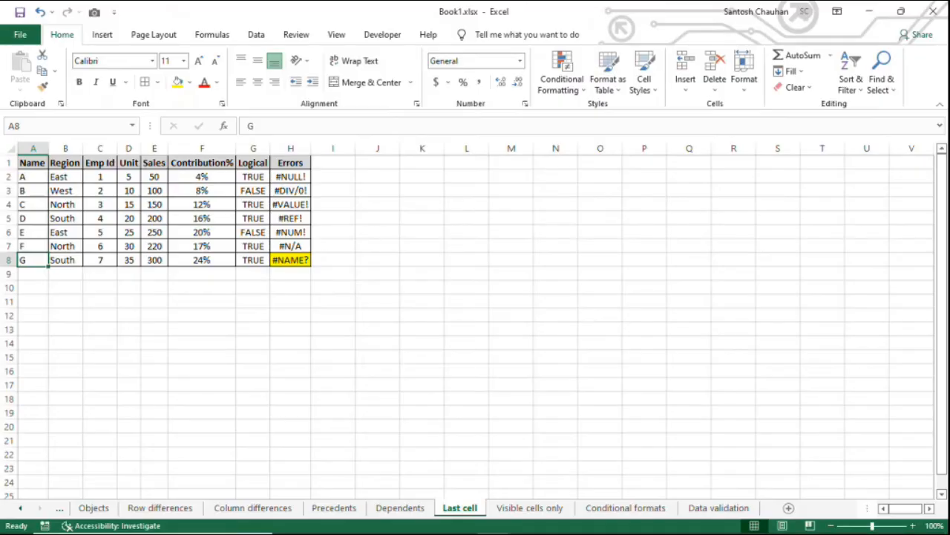
# On the Visible cells only sheet, hide rows 2 to 4 of the table.
pyautogui.hotkey('ctrl', 'pagedown')
pyautogui.click(129, 232)
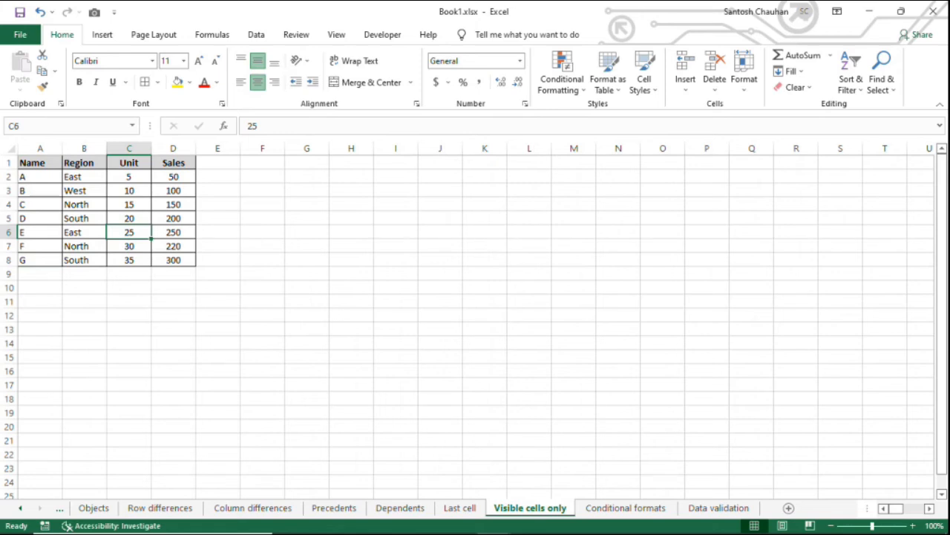
pyautogui.hotkey('ctrl', 'Home')
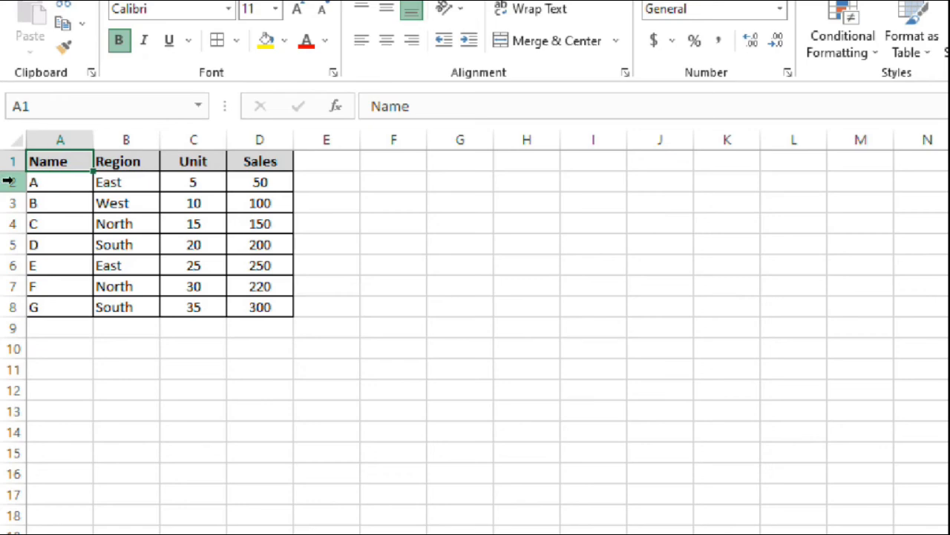
pyautogui.moveTo(6, 182); pyautogui.dragTo(12, 217)
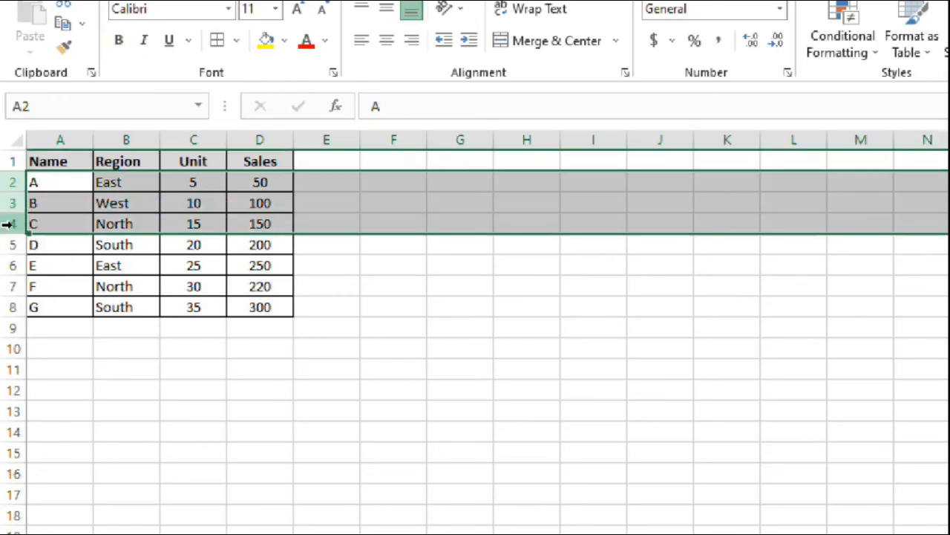
pyautogui.rightClick(14, 224)
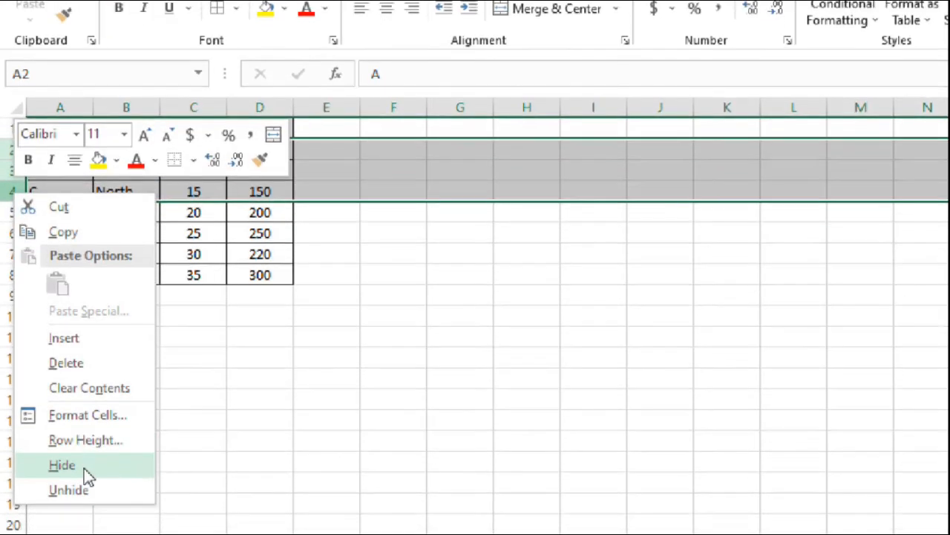
pyautogui.click(83, 496)
pyautogui.click(108, 230)
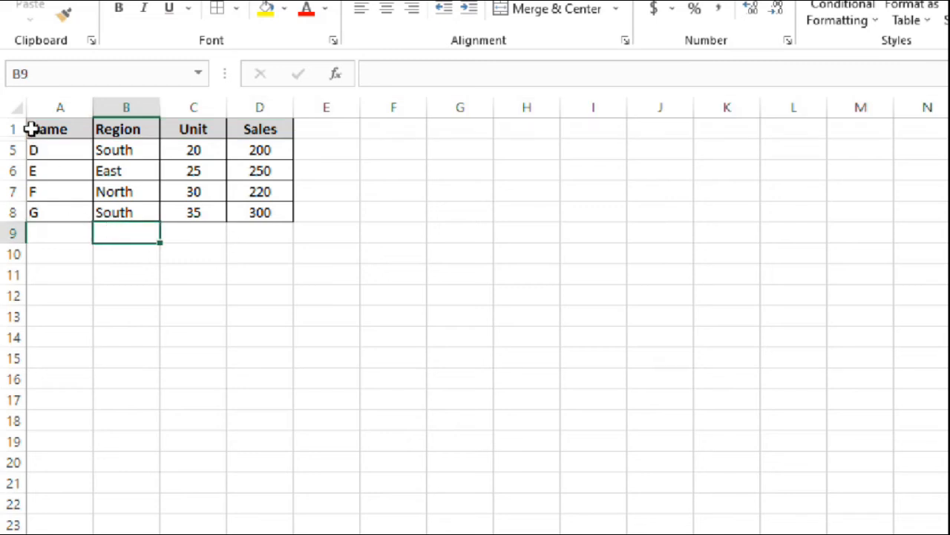
# Copy the Name and Region columns, A1:B8, to cell A13 and remove the pasted copy.
pyautogui.moveTo(31, 132); pyautogui.dragTo(62, 204)
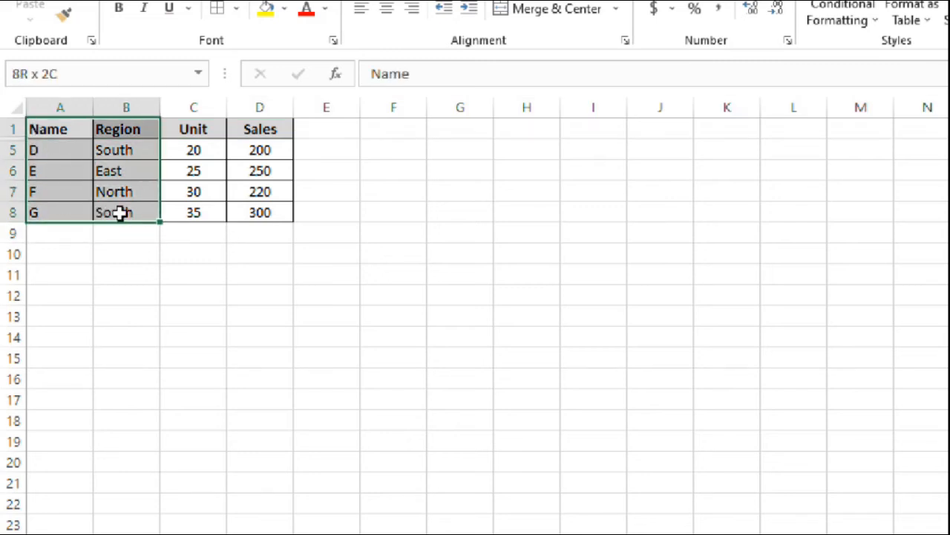
pyautogui.moveTo(120, 213); pyautogui.dragTo(120, 213)
pyautogui.hotkey('ctrl', 'c')
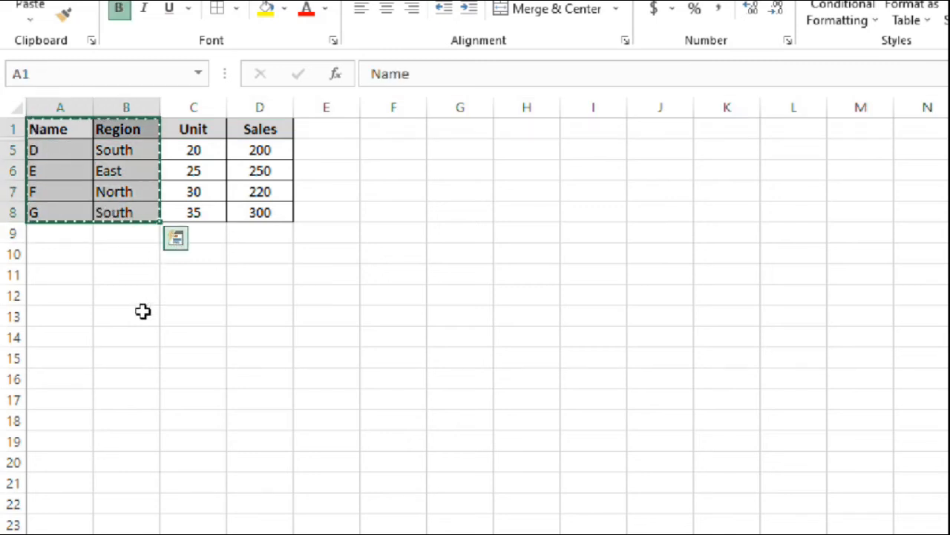
pyautogui.click(47, 317)
pyautogui.hotkey('ctrl', 'v')
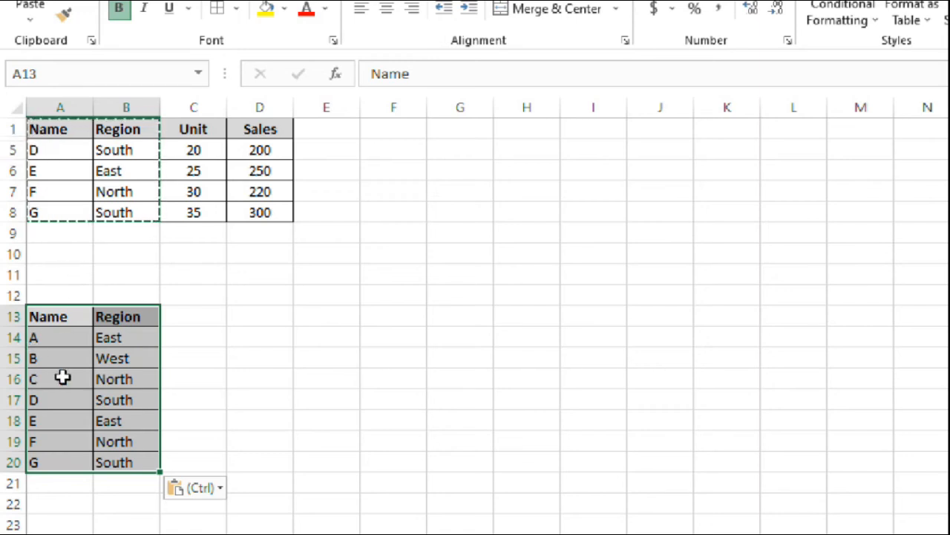
pyautogui.press('Delete')
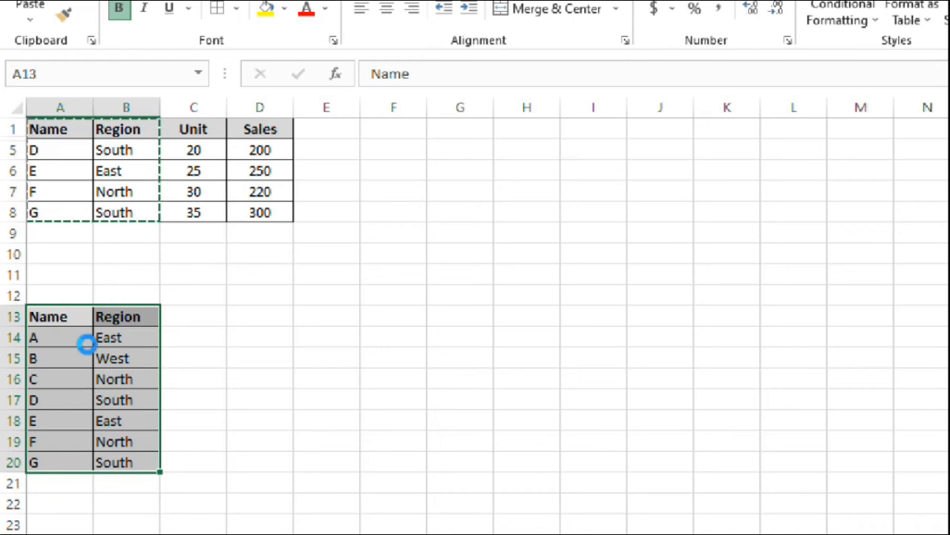
pyautogui.click(122, 276)
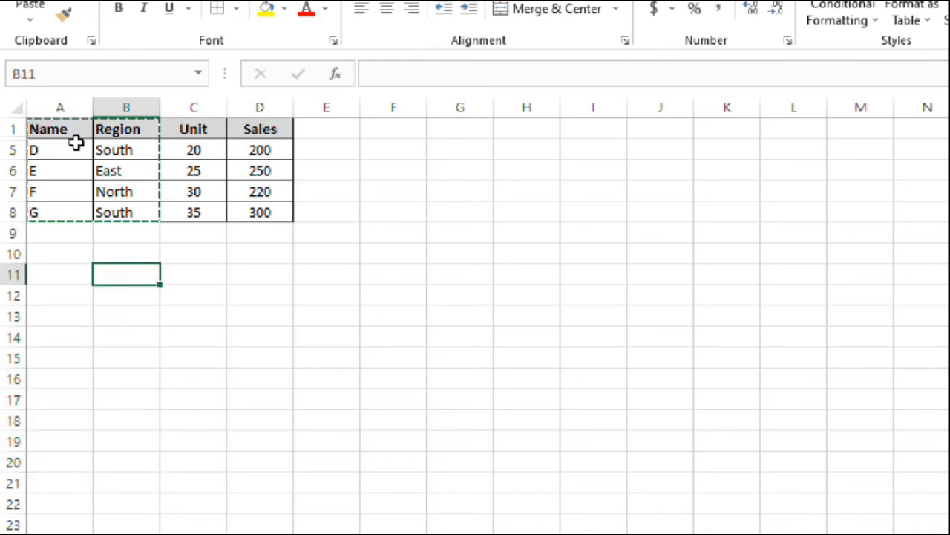
# Select only the visible cells of range A1:B8 with Go To Special's Visible cells only option.
pyautogui.moveTo(63, 129); pyautogui.dragTo(88, 169)
pyautogui.moveTo(111, 213); pyautogui.dragTo(116, 213)
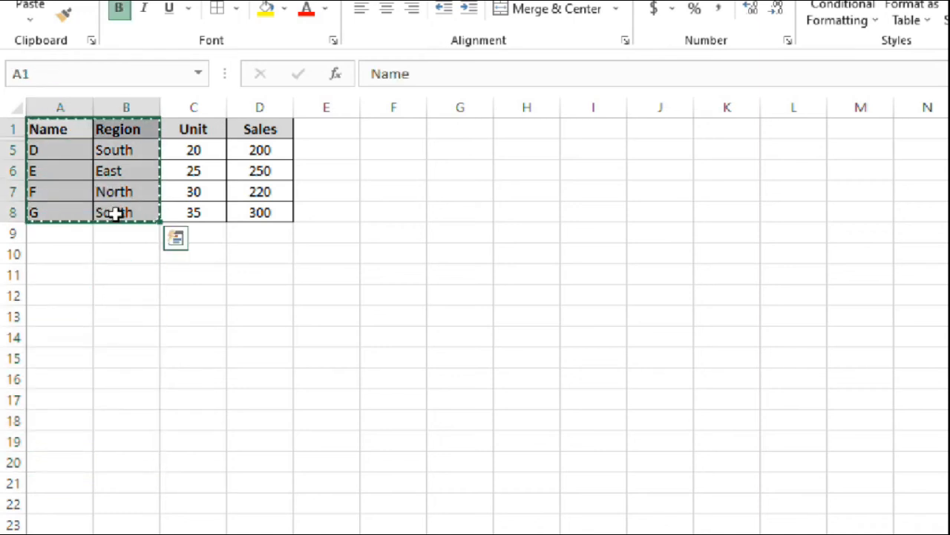
pyautogui.press('F5')
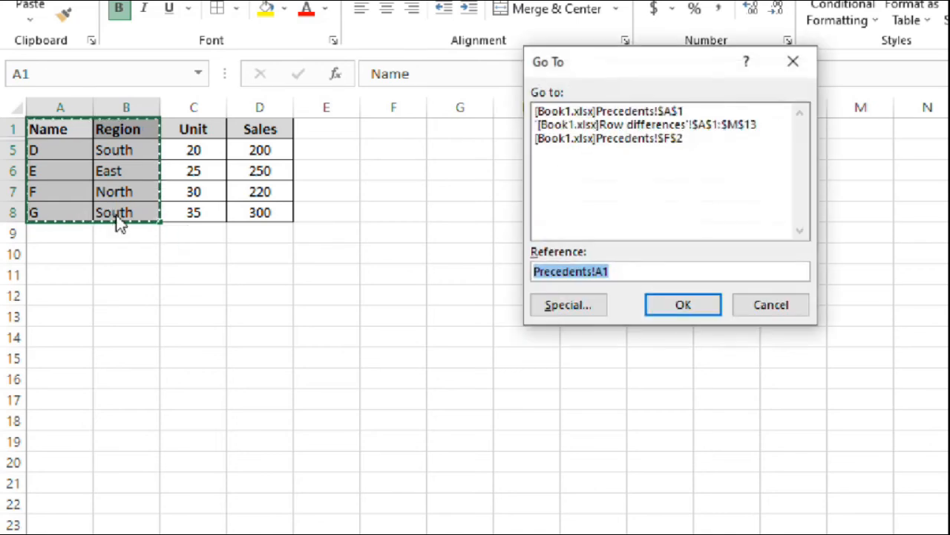
pyautogui.click(600, 310)
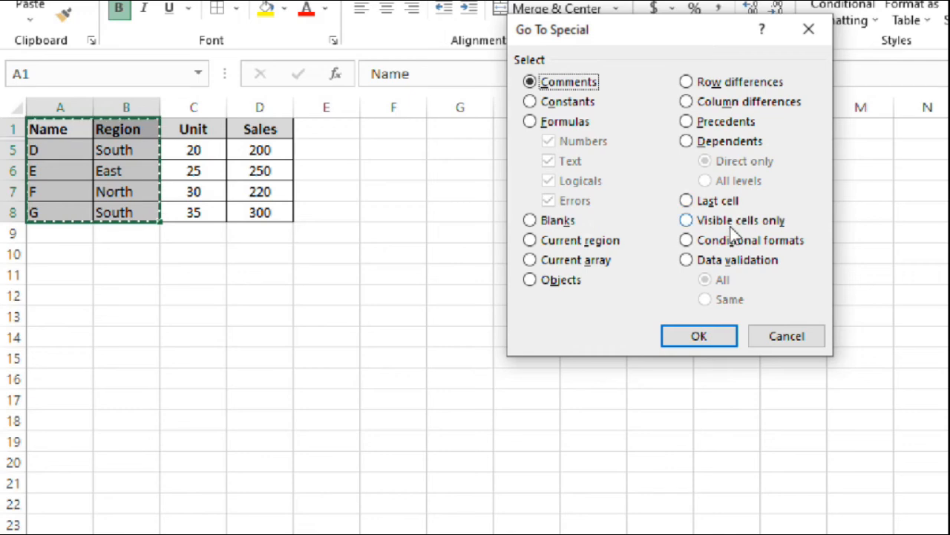
pyautogui.click(735, 221)
pyautogui.click(698, 339)
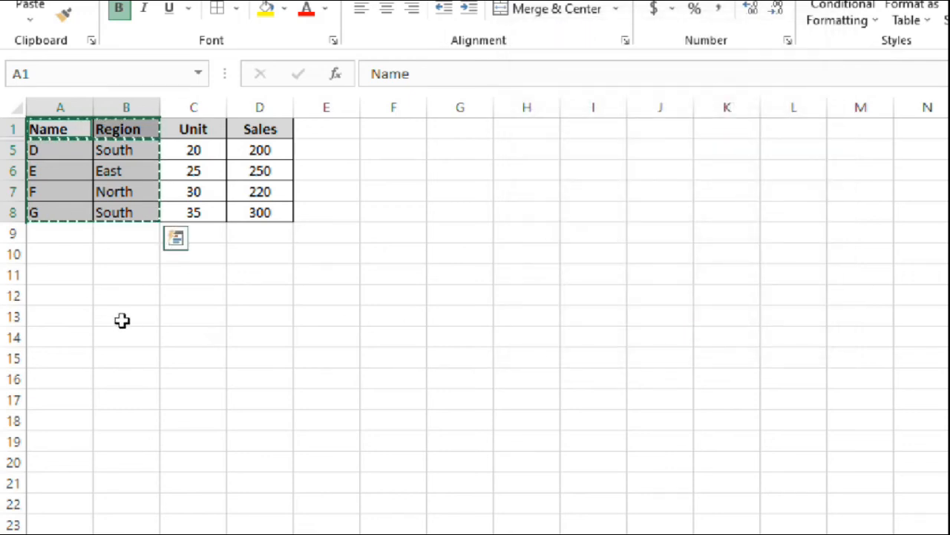
# Paste the copied visible cells of the Name and Region columns at cell A12 and end copy mode.
pyautogui.click(67, 295)
pyautogui.hotkey('ctrl', 'v')
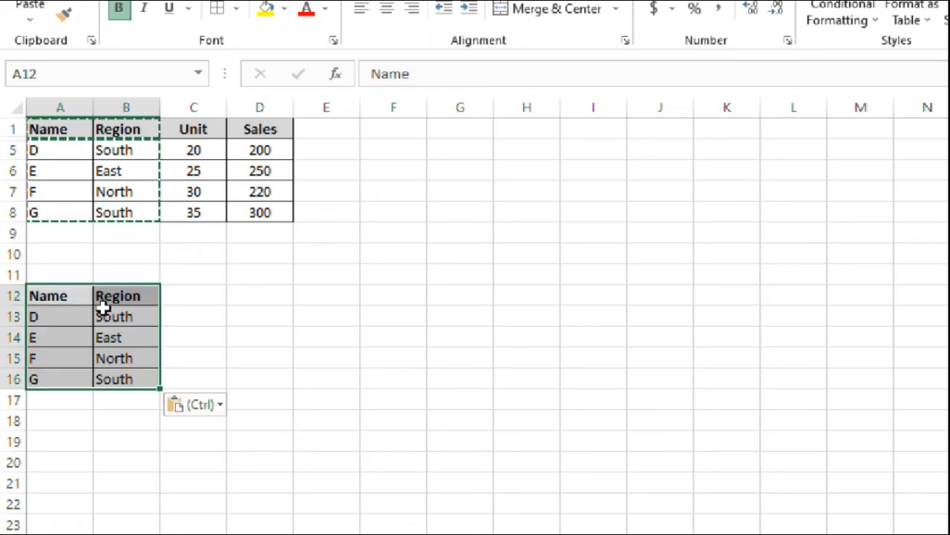
pyautogui.click(58, 311)
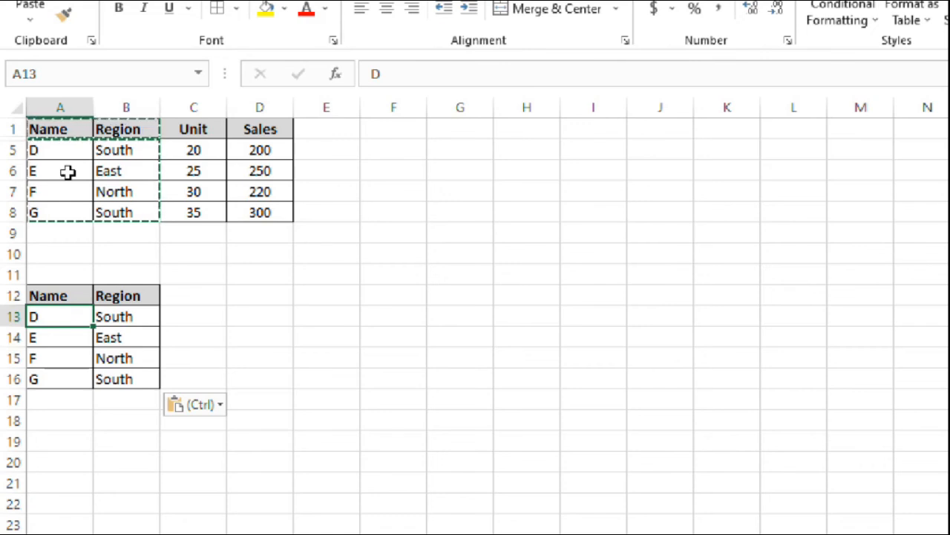
pyautogui.press('Escape')
# Enter the note "Alt+;" in cell E10 and make it bold.
pyautogui.click(329, 255)
pyautogui.press('F2')
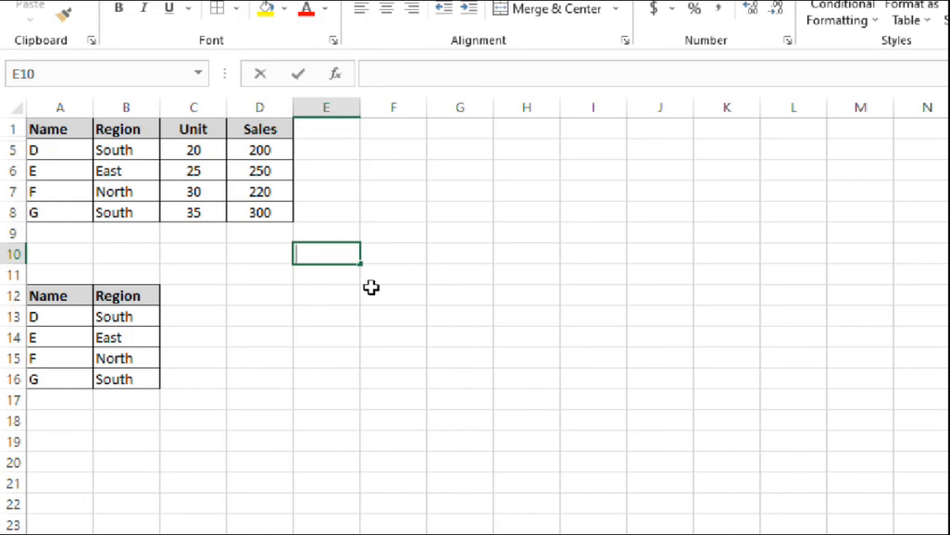
pyautogui.write('Alt+;')
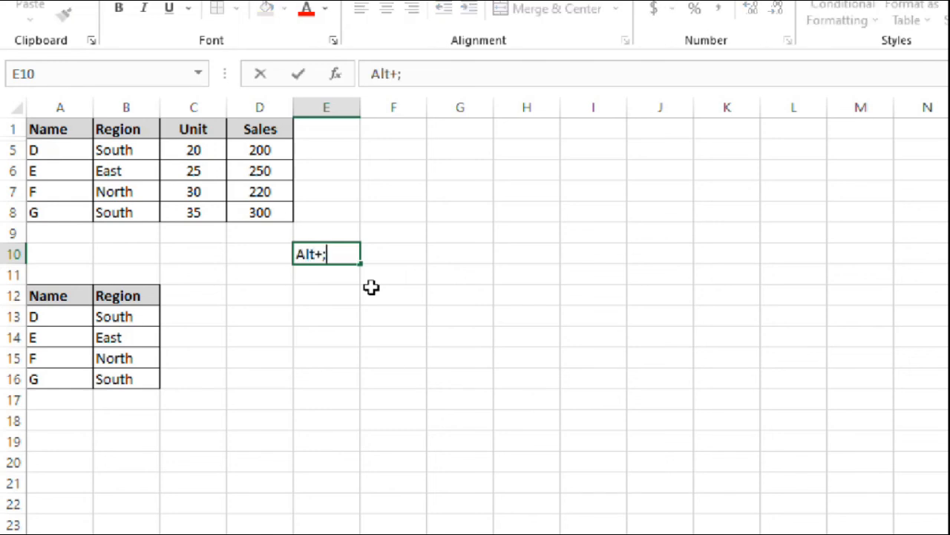
pyautogui.press('Return')
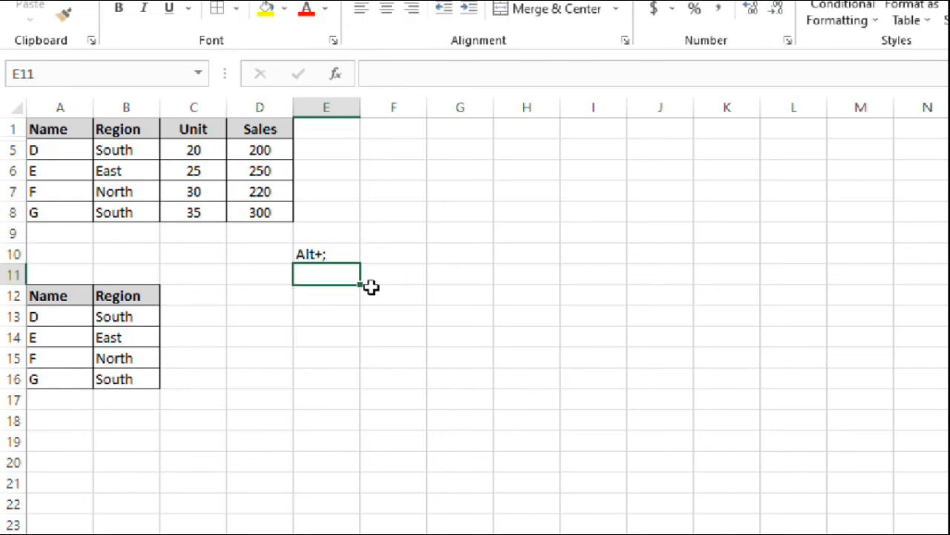
pyautogui.press('Up')
pyautogui.hotkey('ctrl', 'b')
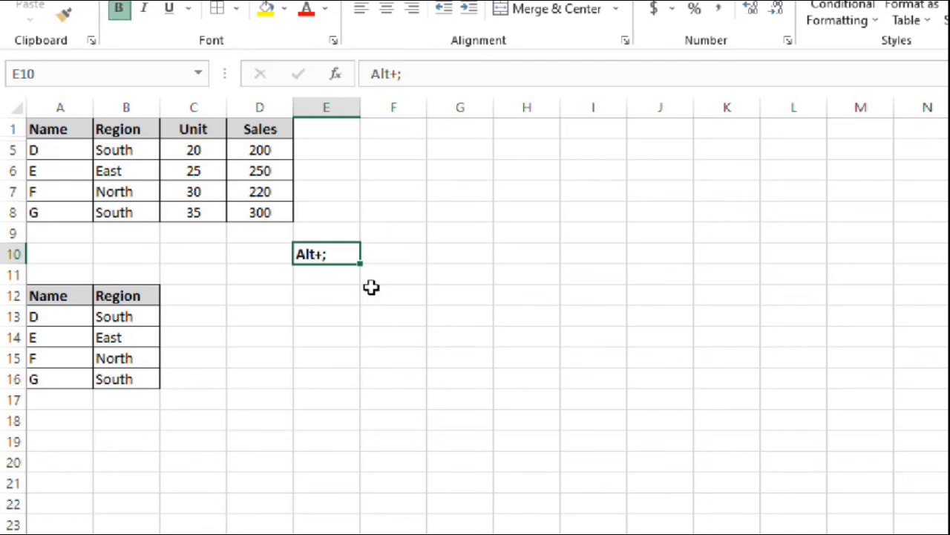
pyautogui.click(371, 287)
# Select only the visible cells of range A1:B8 without using the Go To Special dialog, and clear the selection.
pyautogui.moveTo(56, 128); pyautogui.dragTo(111, 212)
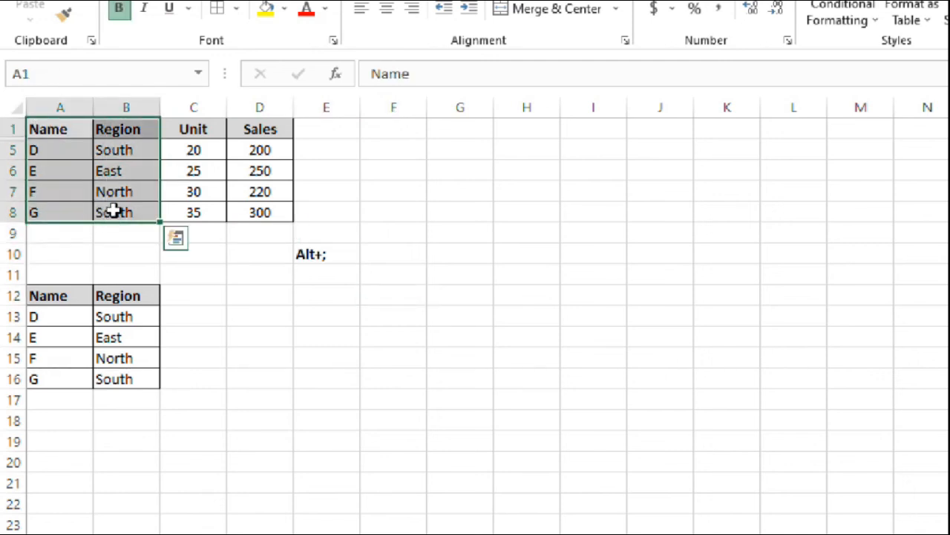
pyautogui.hotkey('alt', ';')
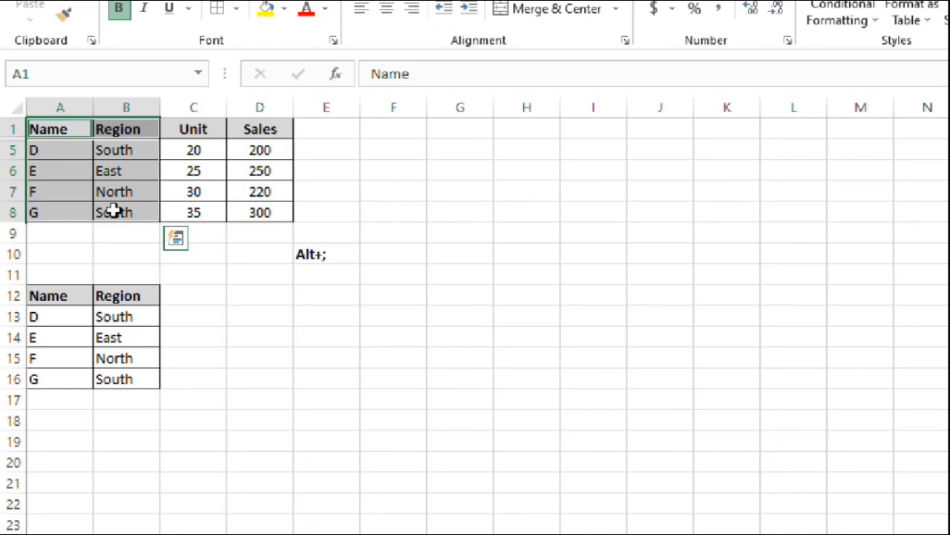
pyautogui.click(113, 212)
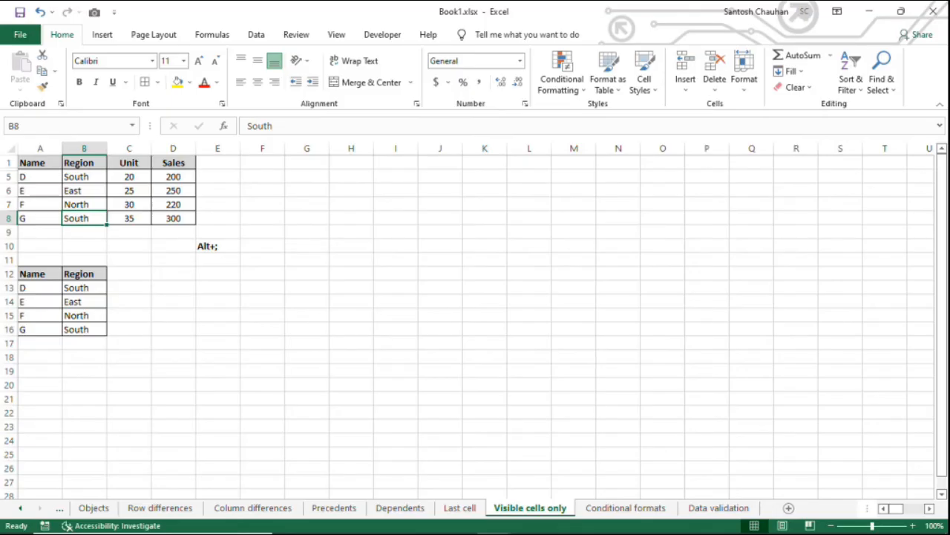
# On the Conditional formats sheet, select all table cells with conditional formatting using Go To Special's Conditional formats option set to All.
pyautogui.hotkey('ctrl', 'pagedown')
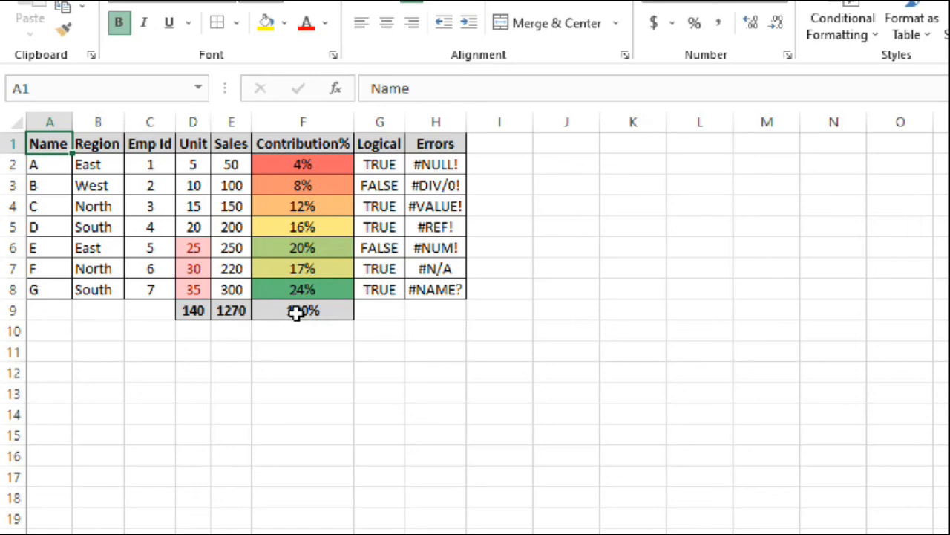
pyautogui.hotkey('ctrl', 'a')
pyautogui.press('F5')
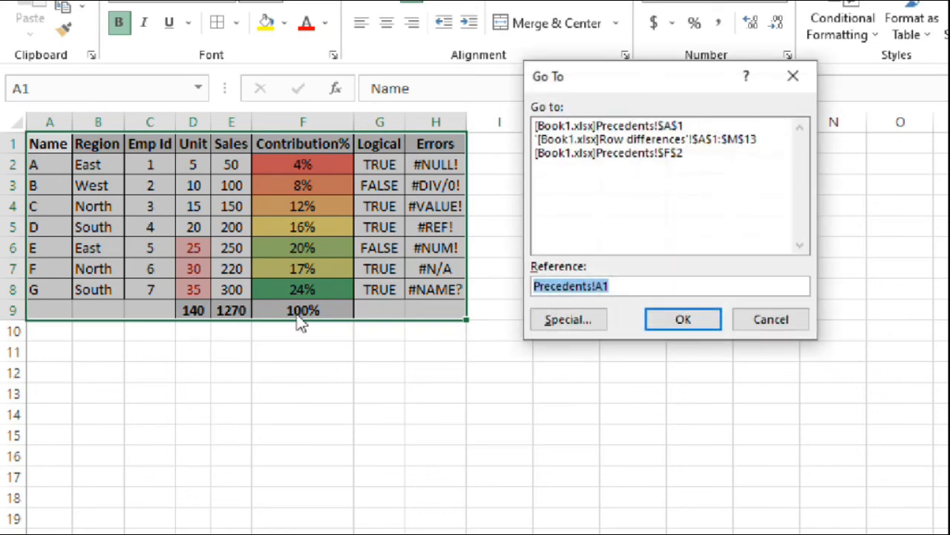
pyautogui.click(590, 318)
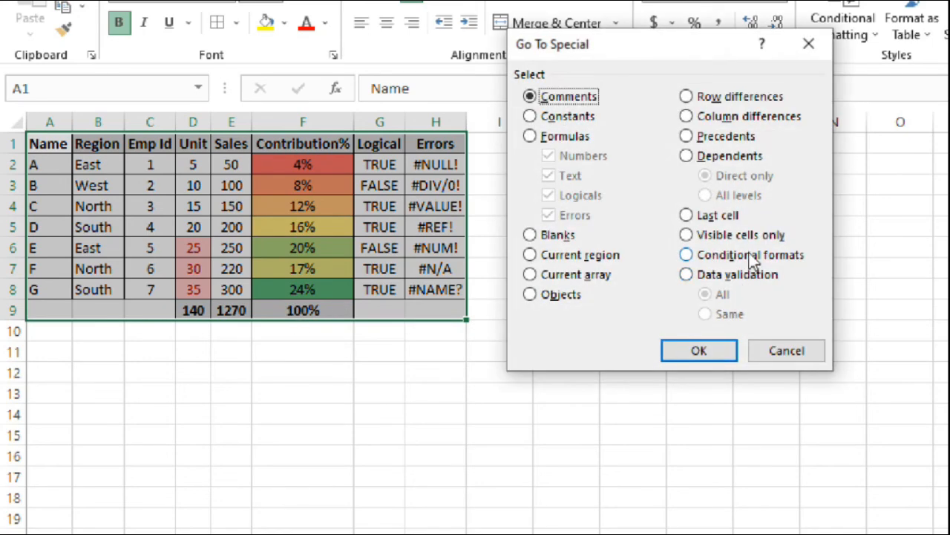
pyautogui.click(732, 256)
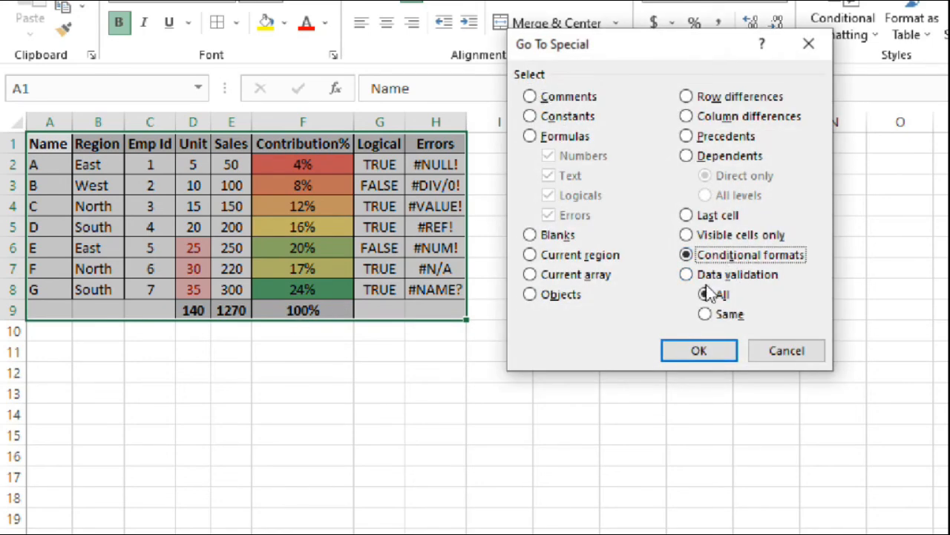
pyautogui.click(709, 351)
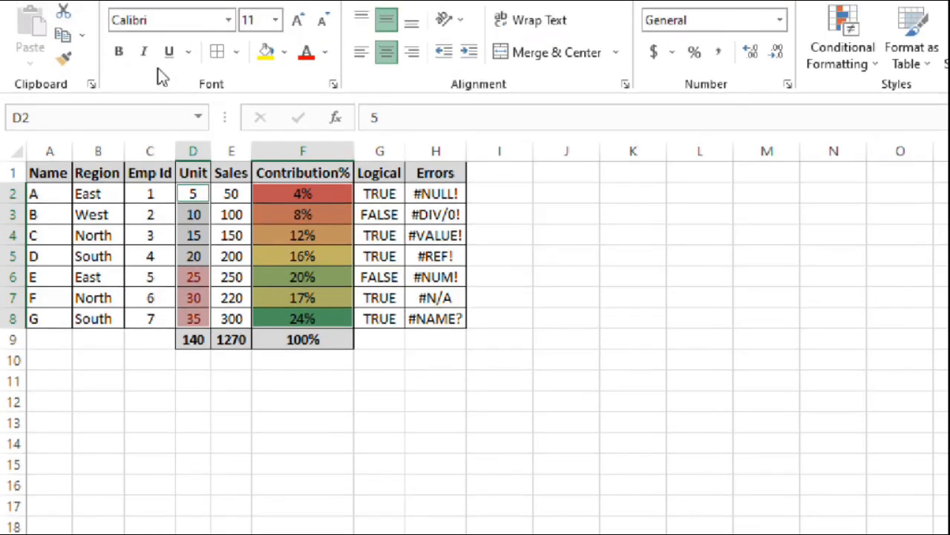
# Fill the selected conditionally formatted cells with yellow and undo the fill.
pyautogui.click(265, 55)
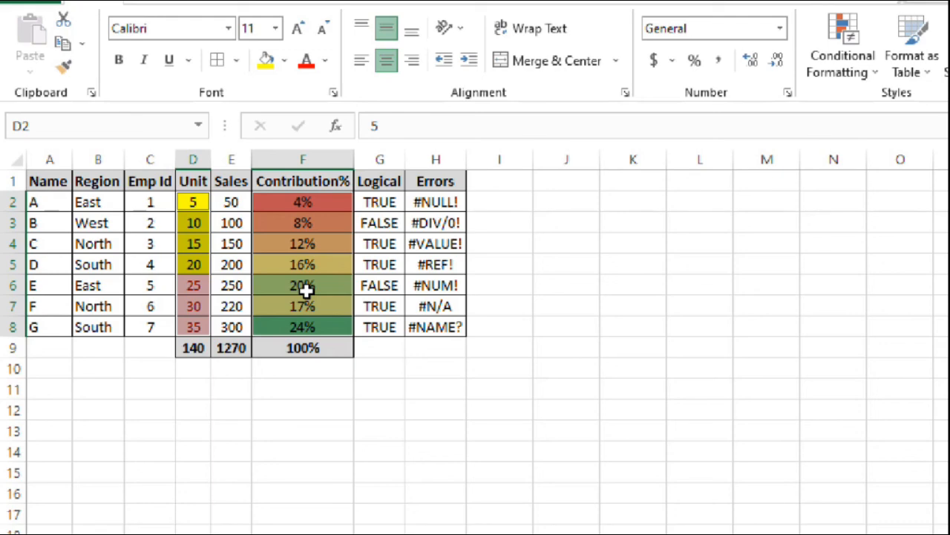
pyautogui.hotkey('ctrl', 'z')
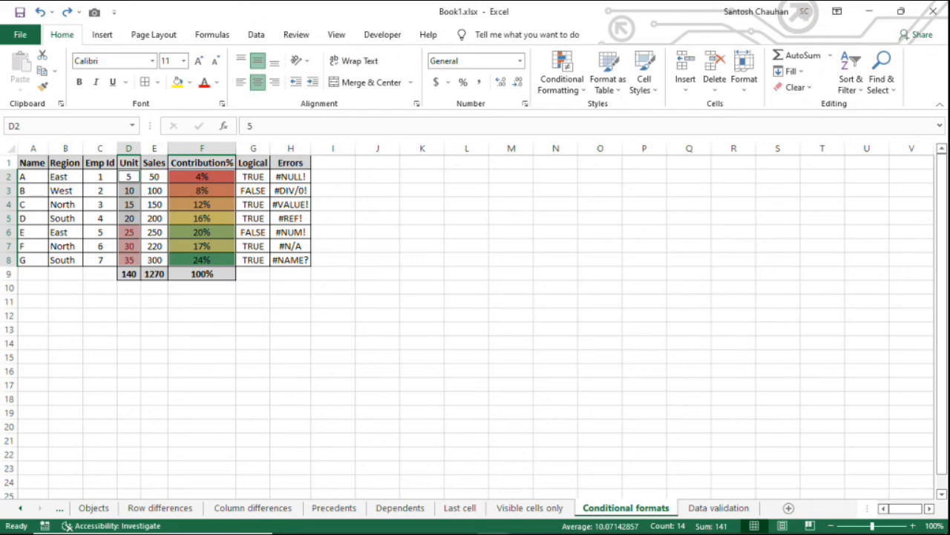
# On the Data validation sheet, select all table cells with validation rules using Go To Special's Data validation option set to All.
pyautogui.hotkey('ctrl', 'pagedown')
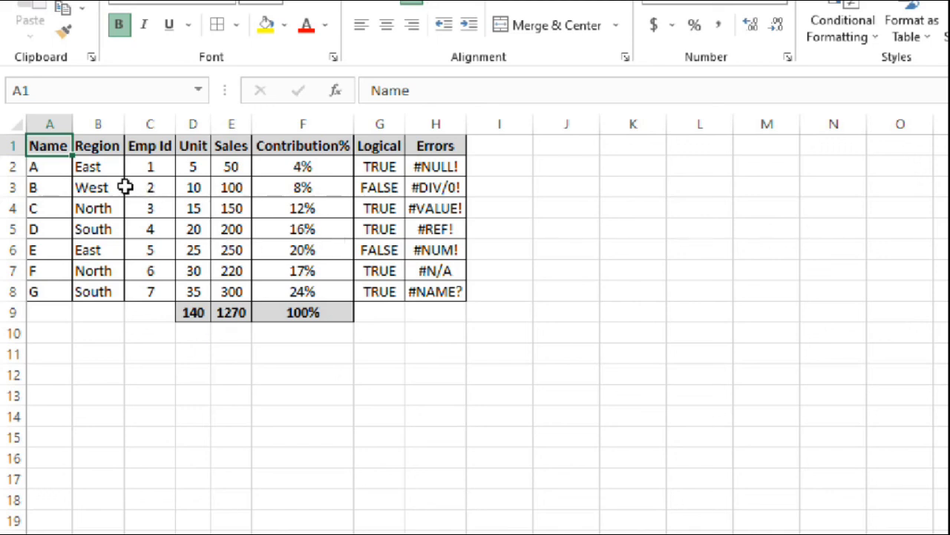
pyautogui.hotkey('ctrl', 'a')
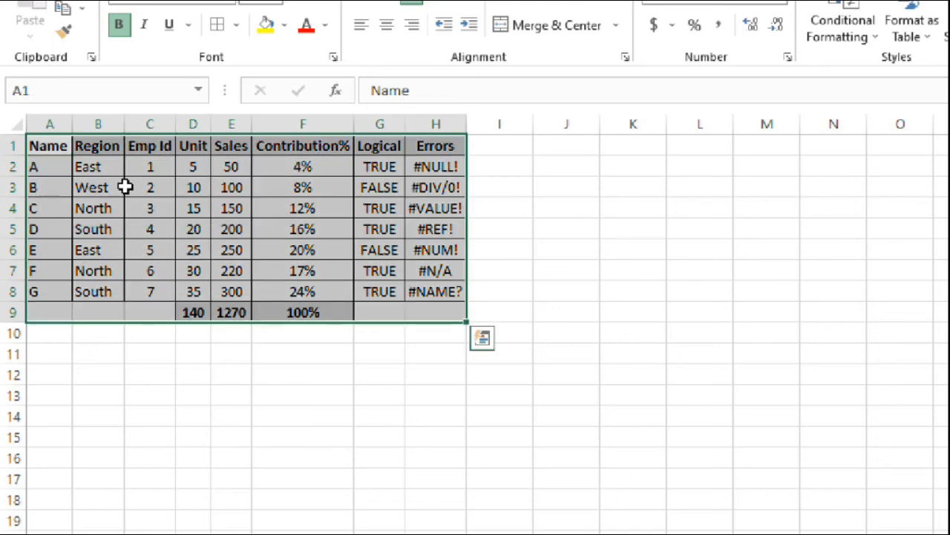
pyautogui.press('F5')
pyautogui.click(577, 322)
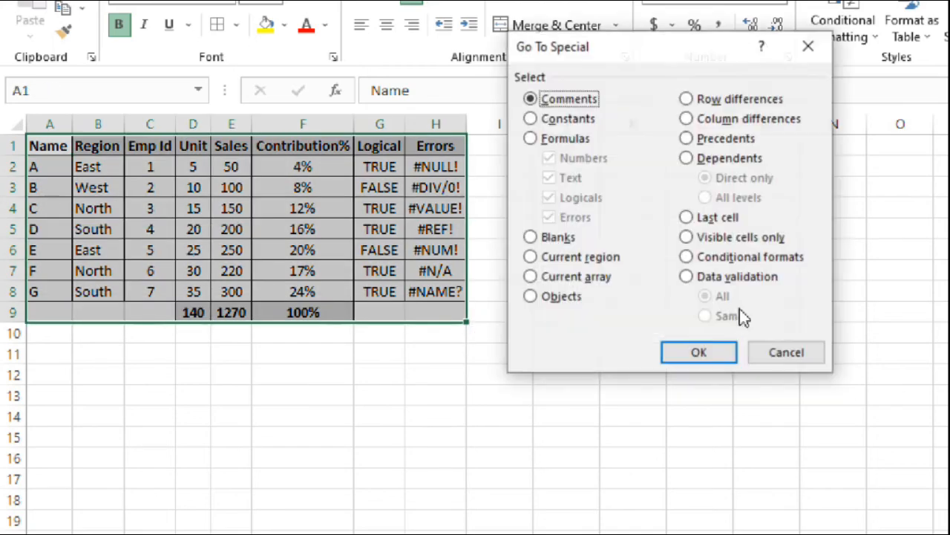
pyautogui.click(713, 281)
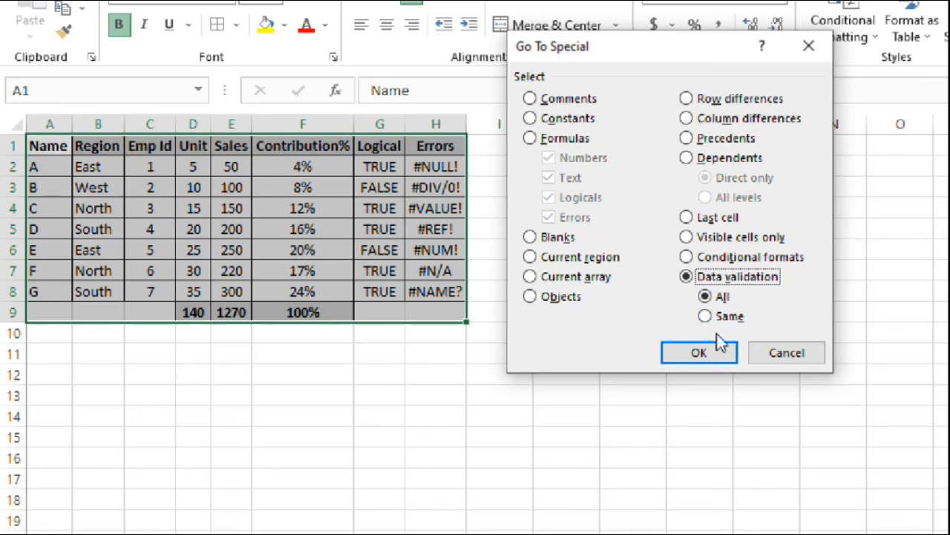
pyautogui.click(691, 354)
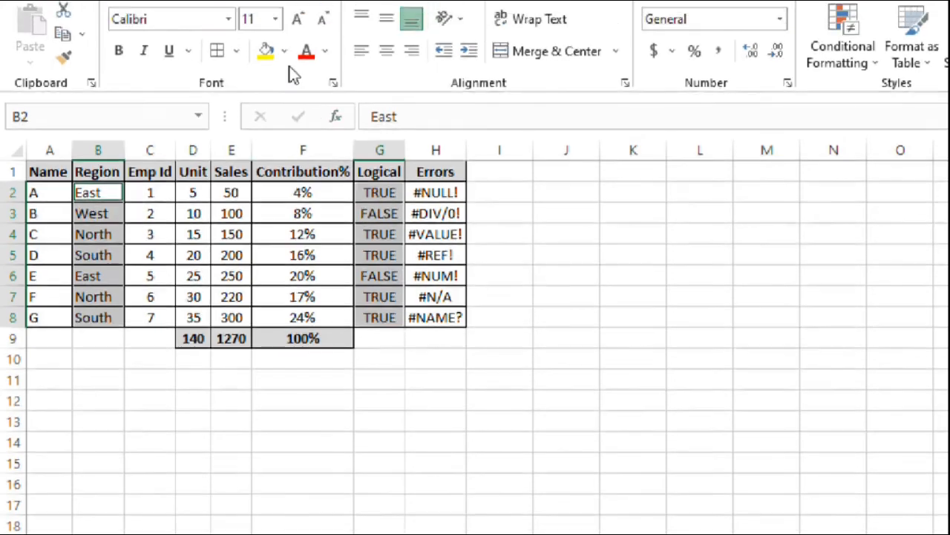
# Fill the selected data validation cells with yellow and check cells B4 and G4 for their dropdown lists.
pyautogui.click(266, 25)
pyautogui.click(118, 241)
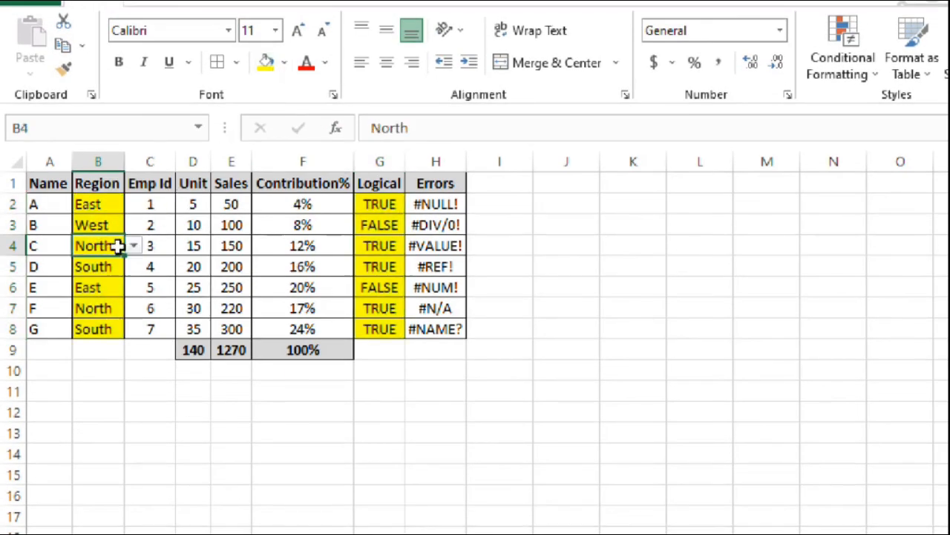
pyautogui.click(399, 246)
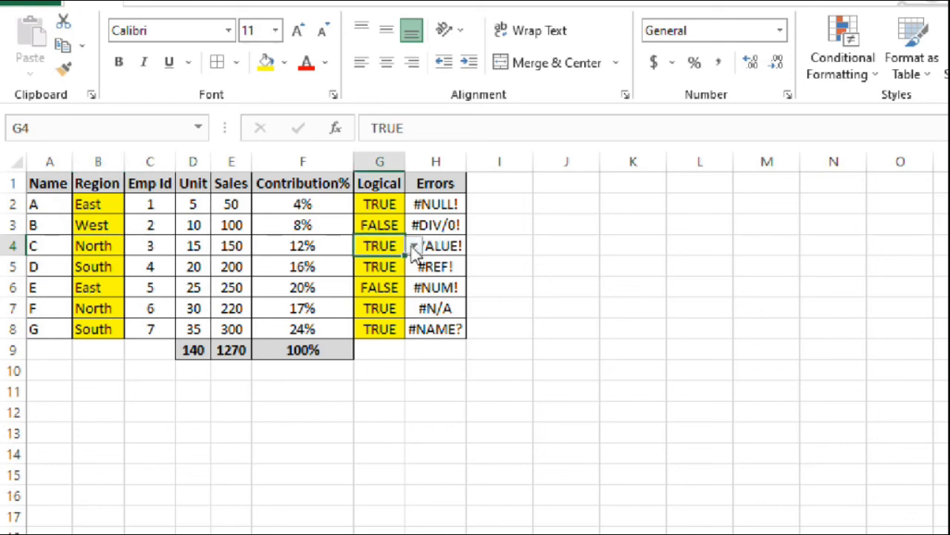